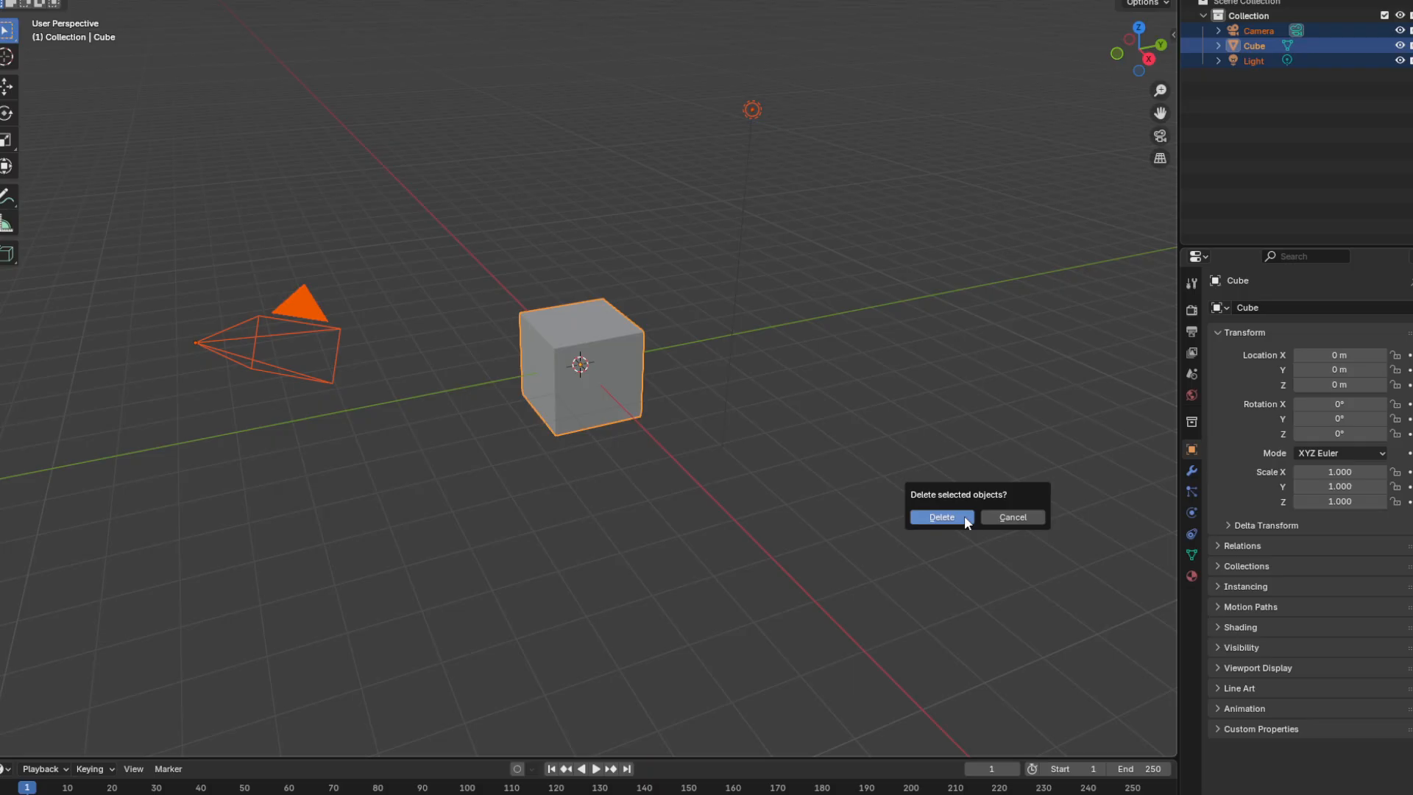
Delete the default camera, cube and light, and add a UV sphere at the origin.
{"action": "left_click", "coordinate": [964, 515]}
{"action": "key", "text": "shift+a"}
{"action": "mouse_move", "coordinate": [611, 388]}
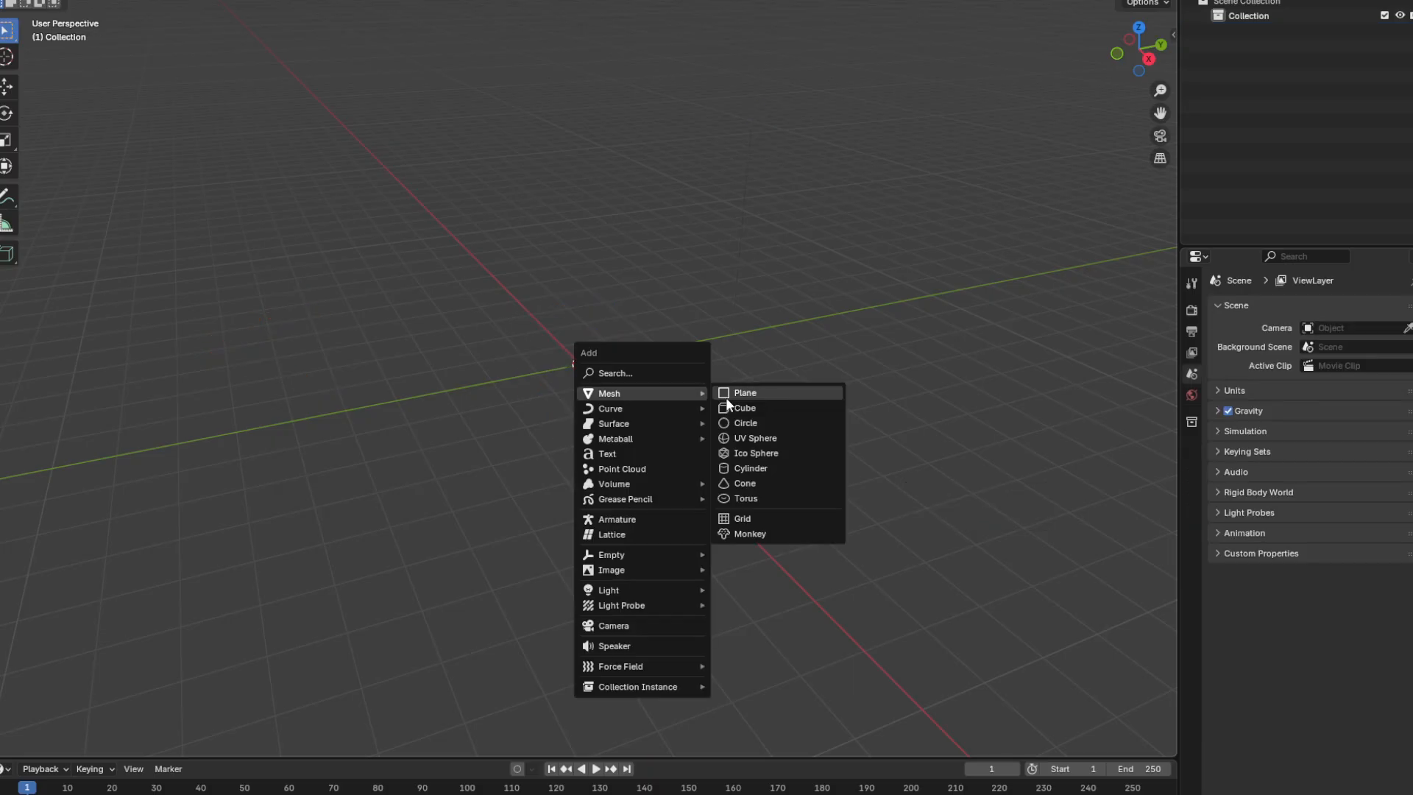
{"action": "left_click", "coordinate": [783, 434]}
{"action": "scroll", "coordinate": [582, 377], "scroll_direction": "up", "scroll_amount": 3}
{"action": "scroll", "coordinate": [582, 383], "scroll_direction": "down", "scroll_amount": 2}
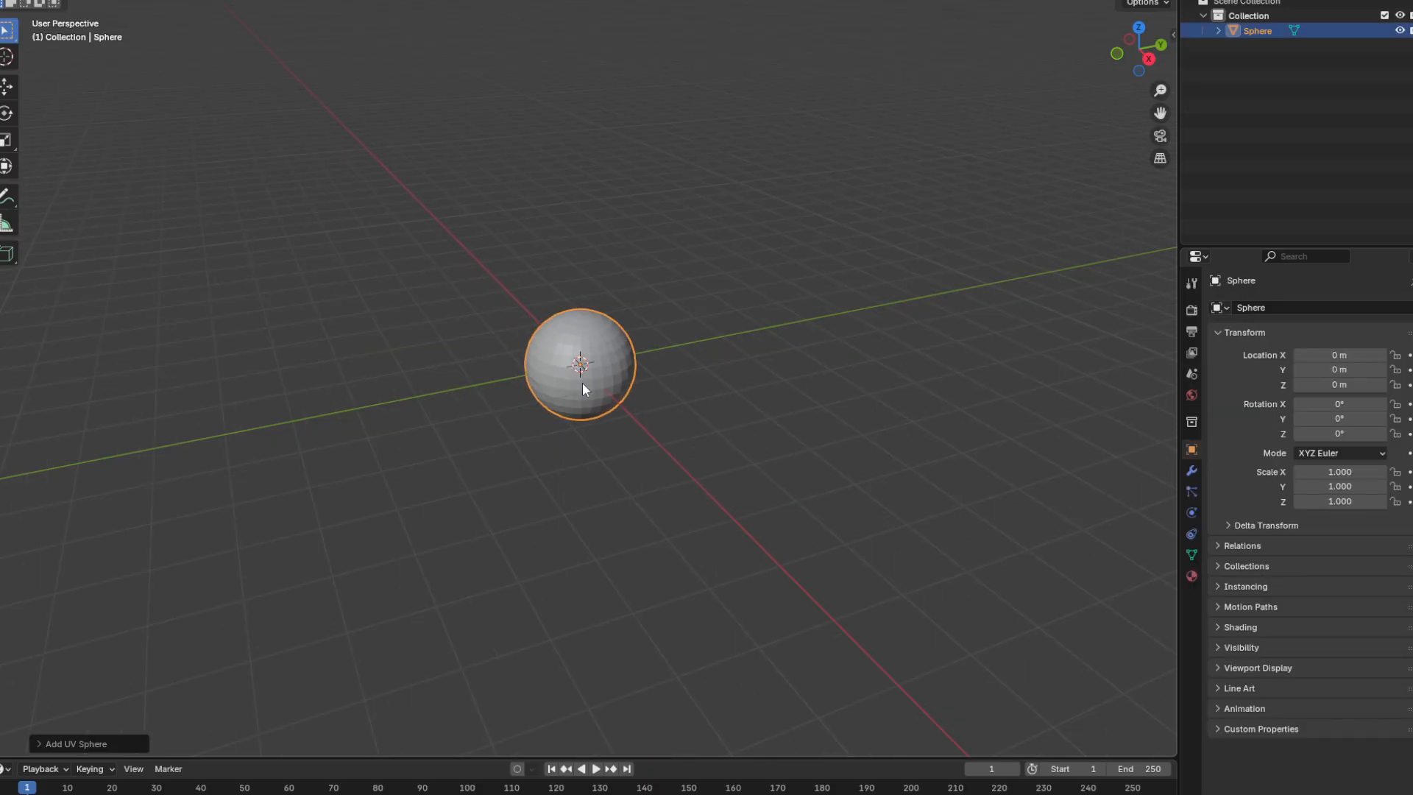
{"action": "scroll", "coordinate": [581, 382], "scroll_direction": "up", "scroll_amount": 3}
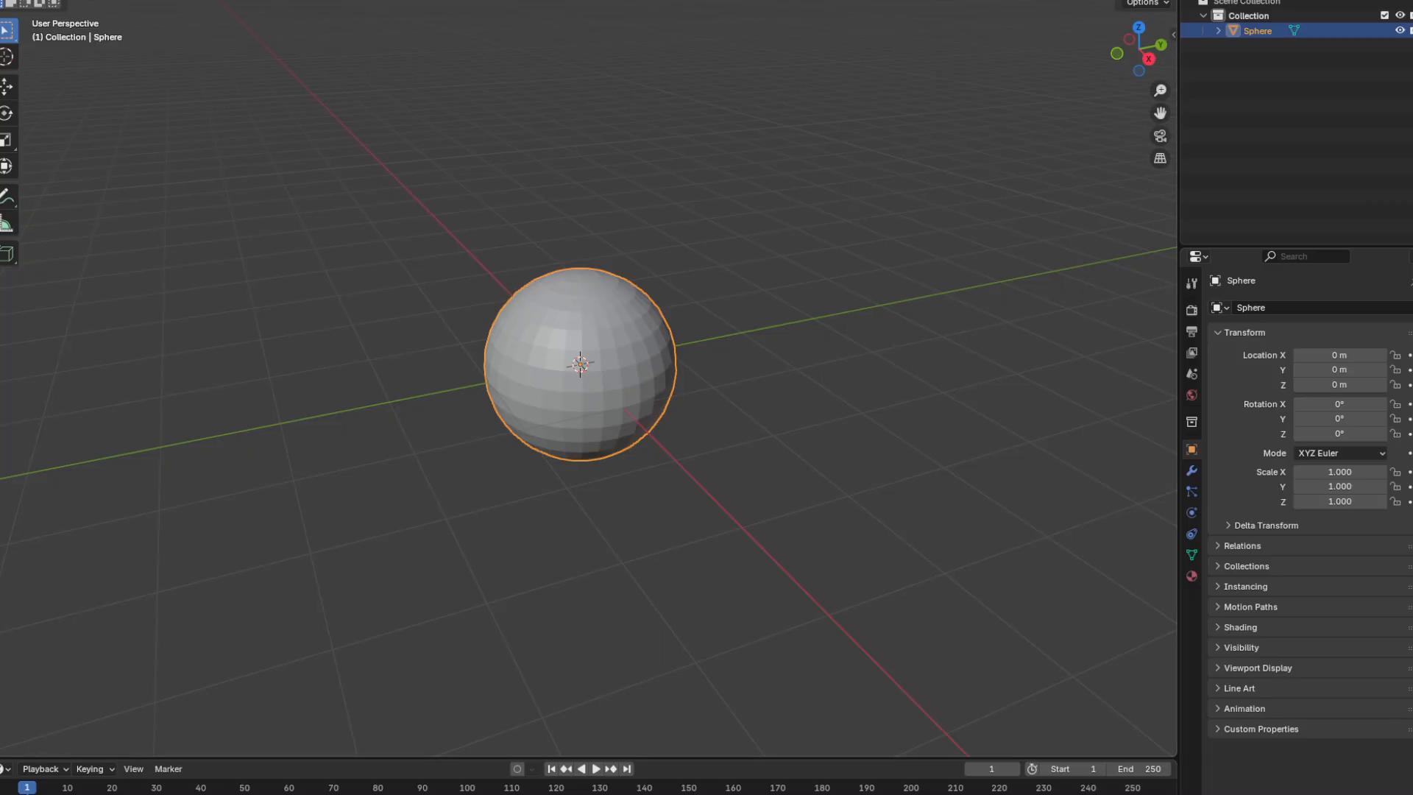
Create a new geometry node tree on the sphere and insert a Transform Geometry node between Group Input and Group Output.
{"action": "left_click", "coordinate": [725, 0]}
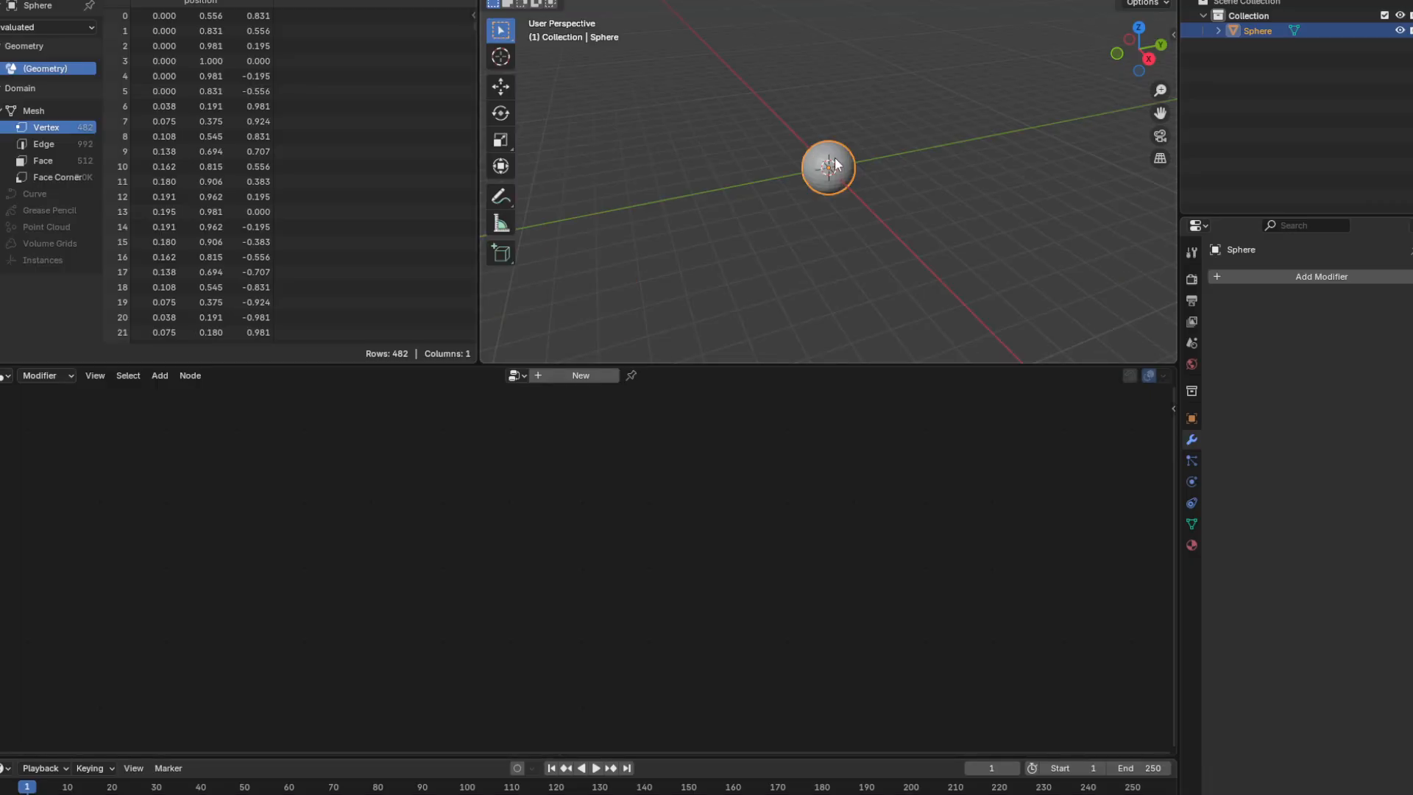
{"action": "left_click", "coordinate": [590, 371]}
{"action": "right_click", "coordinate": [505, 592]}
{"action": "mouse_move", "coordinate": [506, 592]}
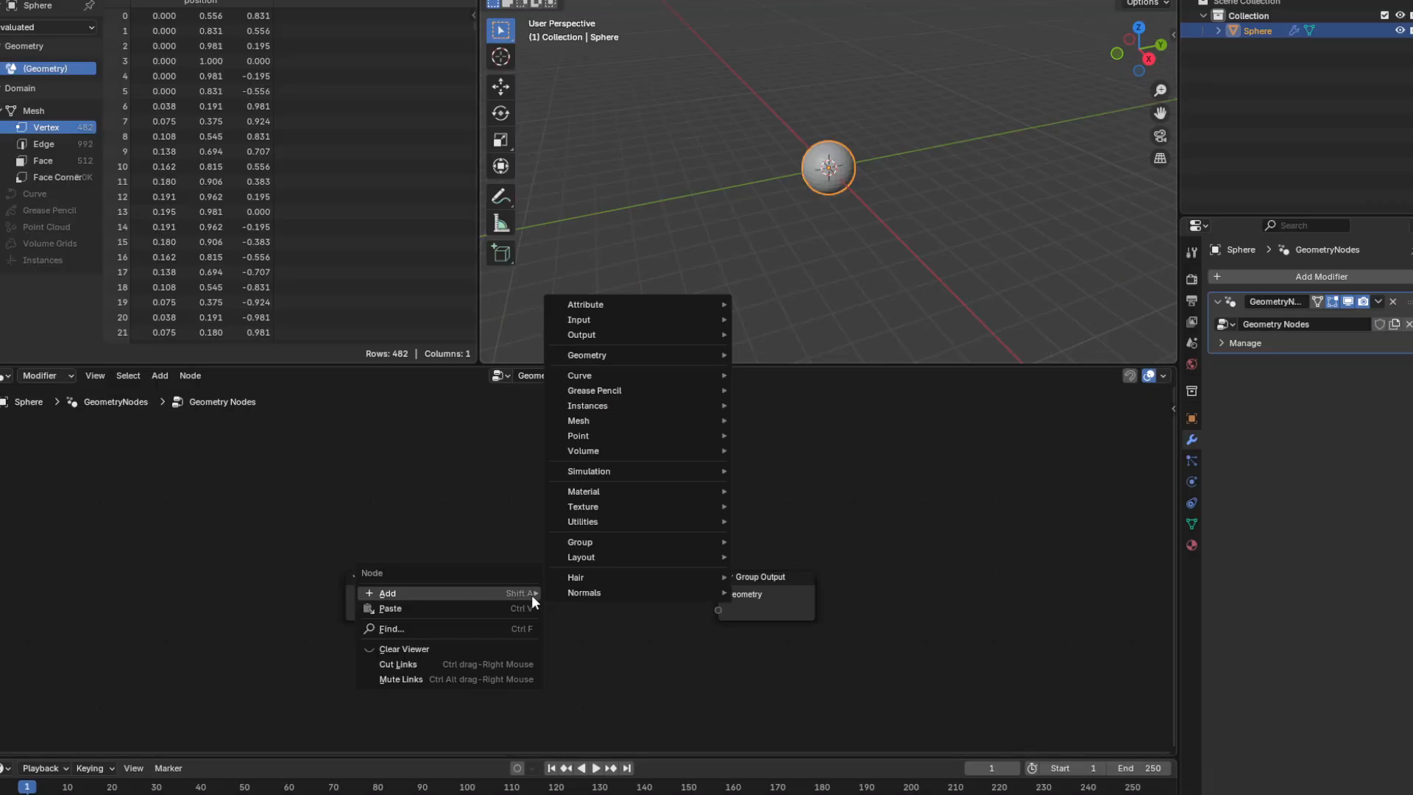
{"action": "type", "text": "tra"}
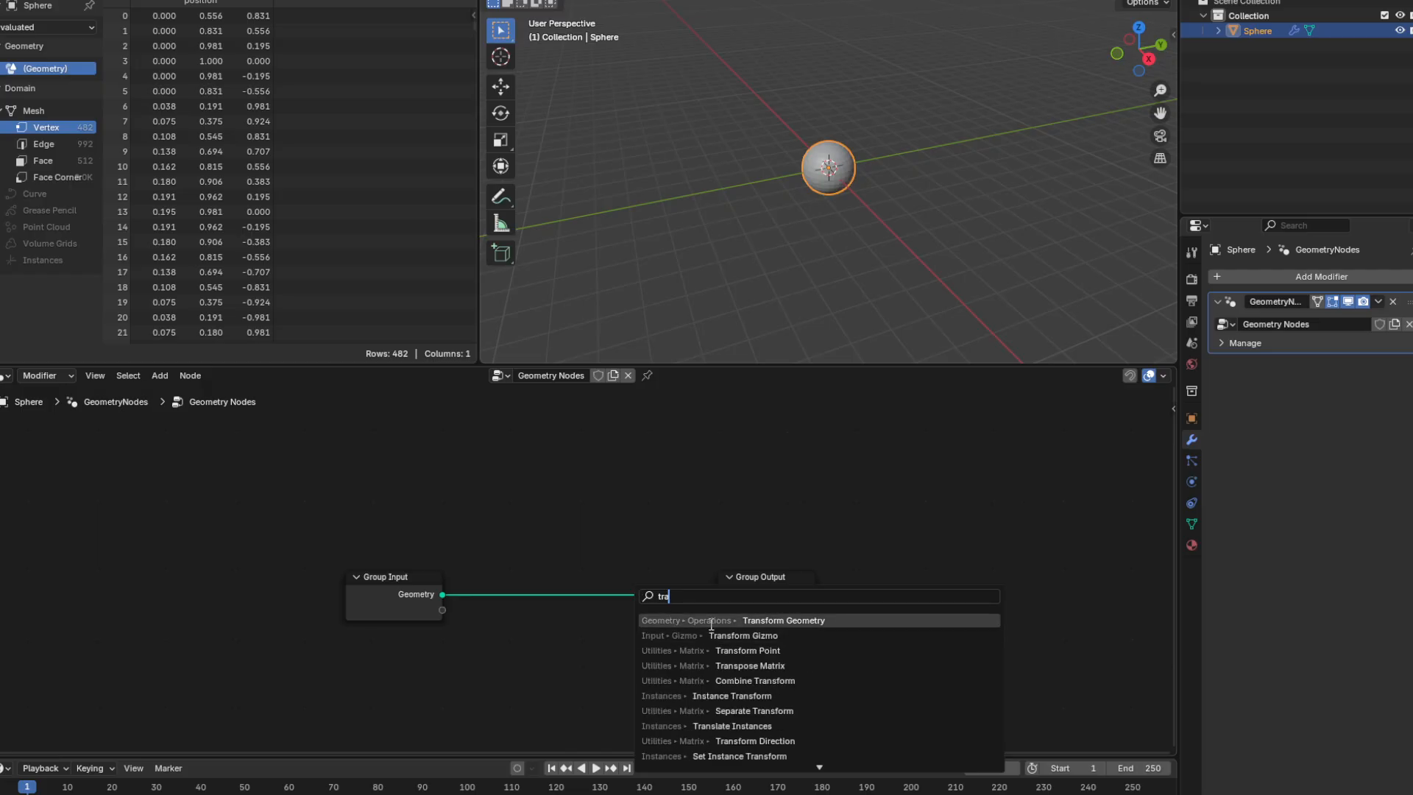
{"action": "left_click", "coordinate": [711, 624]}
{"action": "left_click", "coordinate": [517, 579]}
{"action": "middle_click_drag", "start_coordinate": [650, 727], "coordinate": [724, 589]}
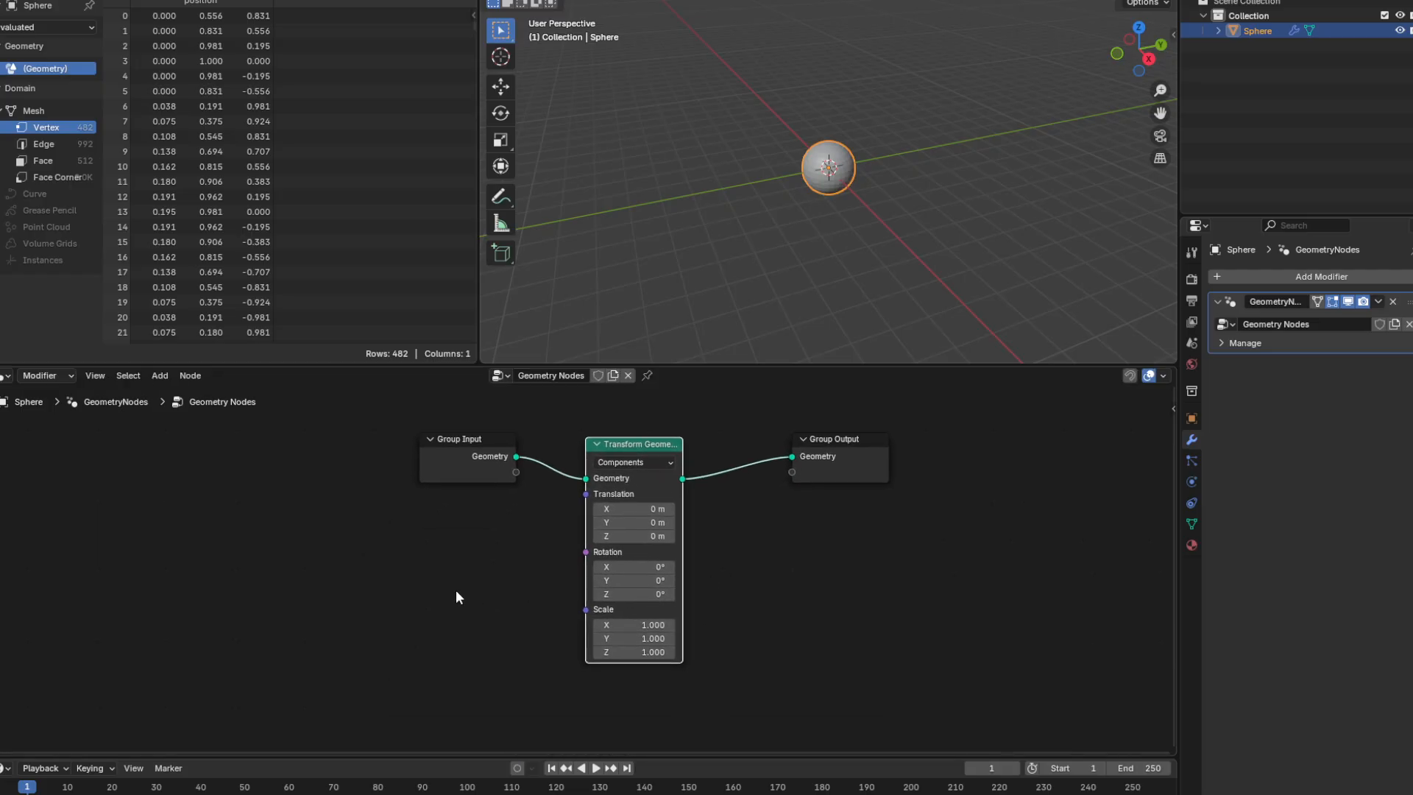
Drive the Transform Geometry node's Scale with a new Value node set to 7.1.
{"action": "right_click", "coordinate": [454, 589]}
{"action": "left_click", "coordinate": [439, 598]}
{"action": "right_click", "coordinate": [439, 598]}
{"action": "mouse_move", "coordinate": [438, 599]}
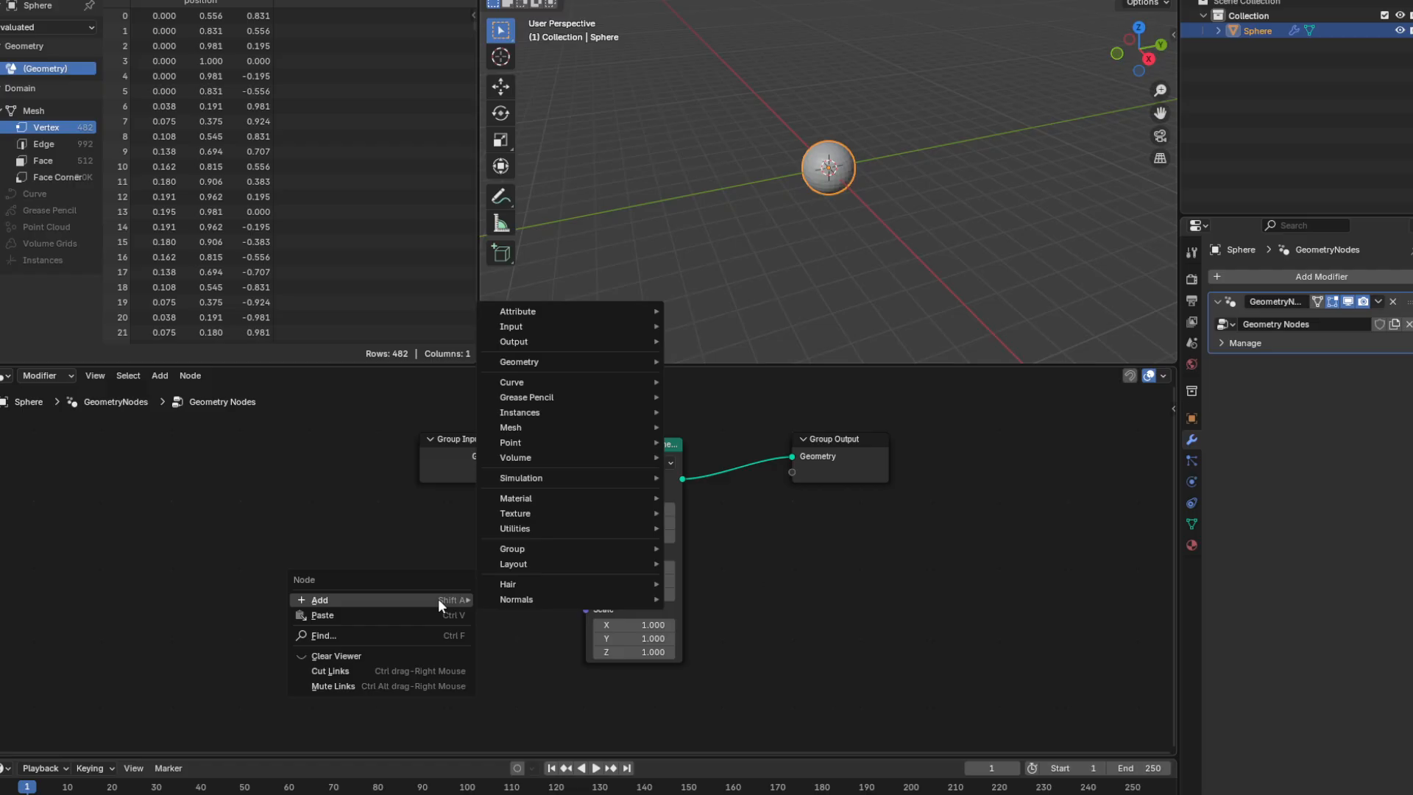
{"action": "type", "text": "val"}
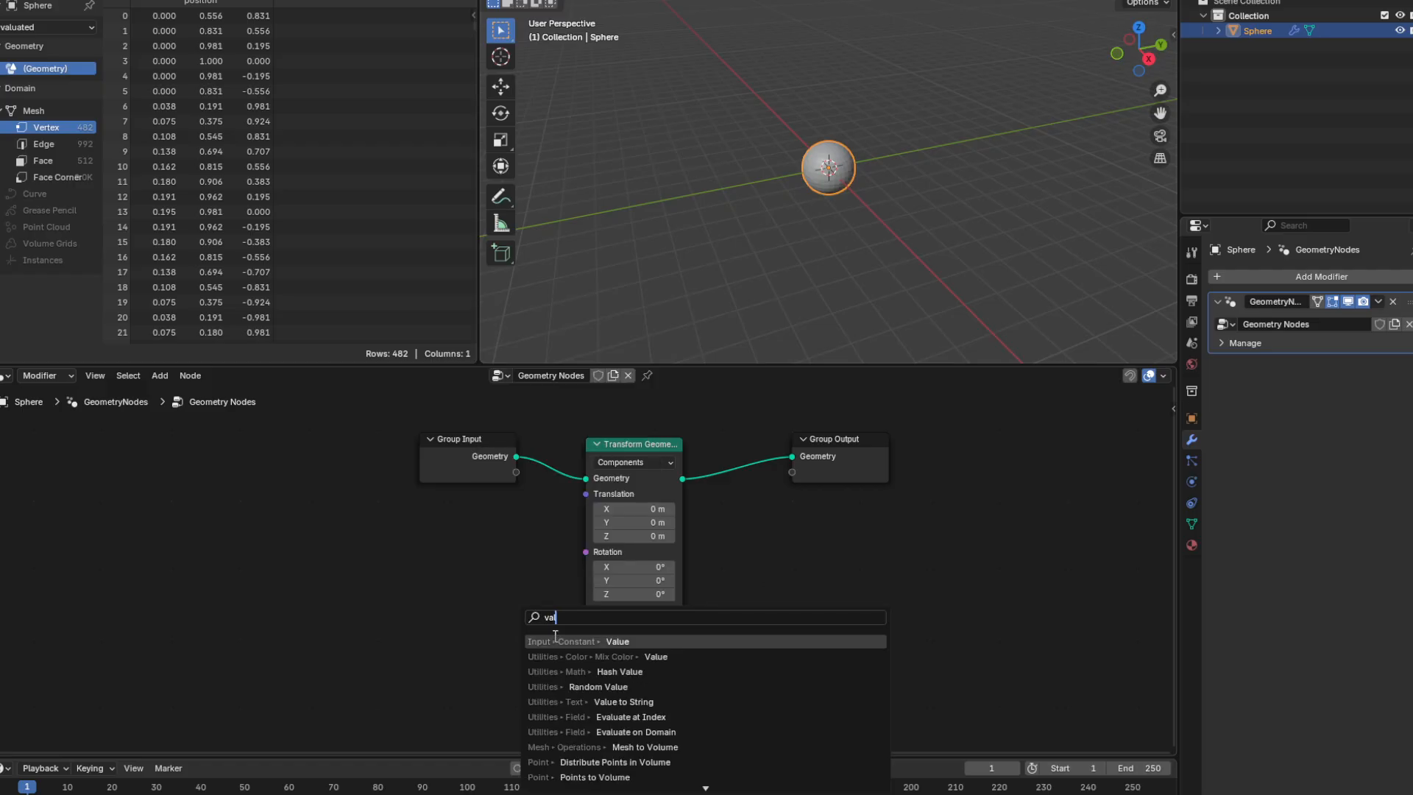
{"action": "left_click", "coordinate": [555, 640]}
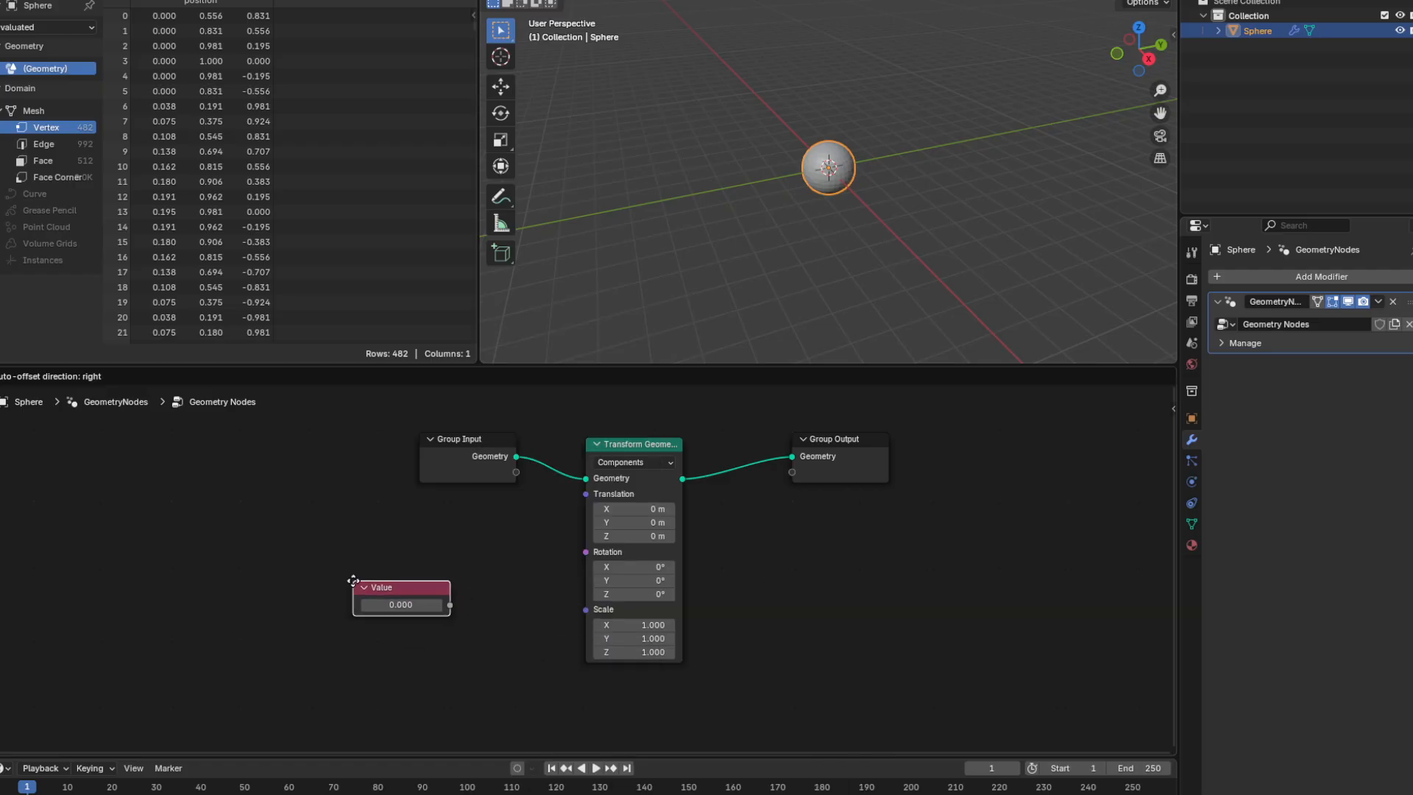
{"action": "left_click", "coordinate": [376, 593]}
{"action": "left_click_drag", "start_coordinate": [567, 616], "coordinate": [573, 616]}
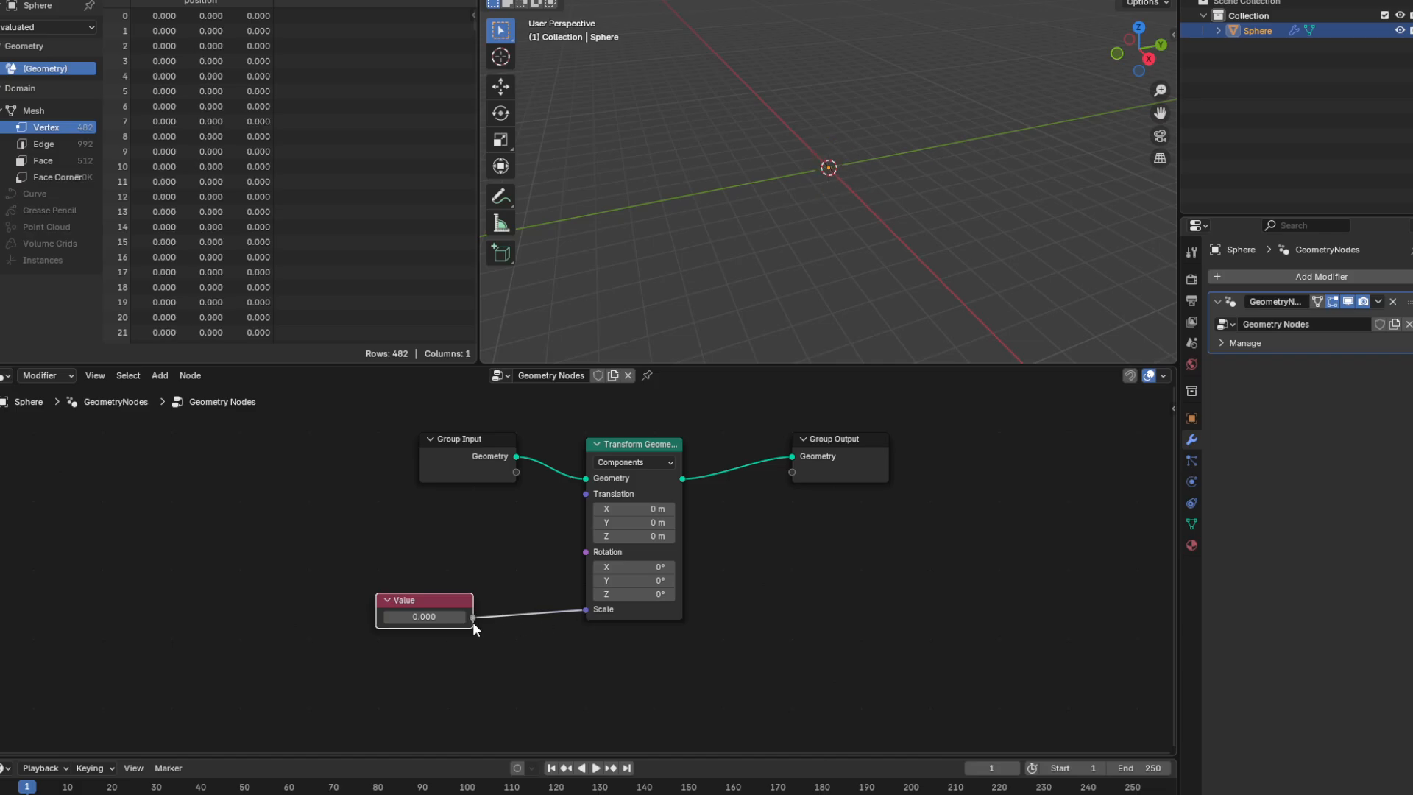
{"action": "left_click_drag", "start_coordinate": [433, 617], "coordinate": [515, 617]}
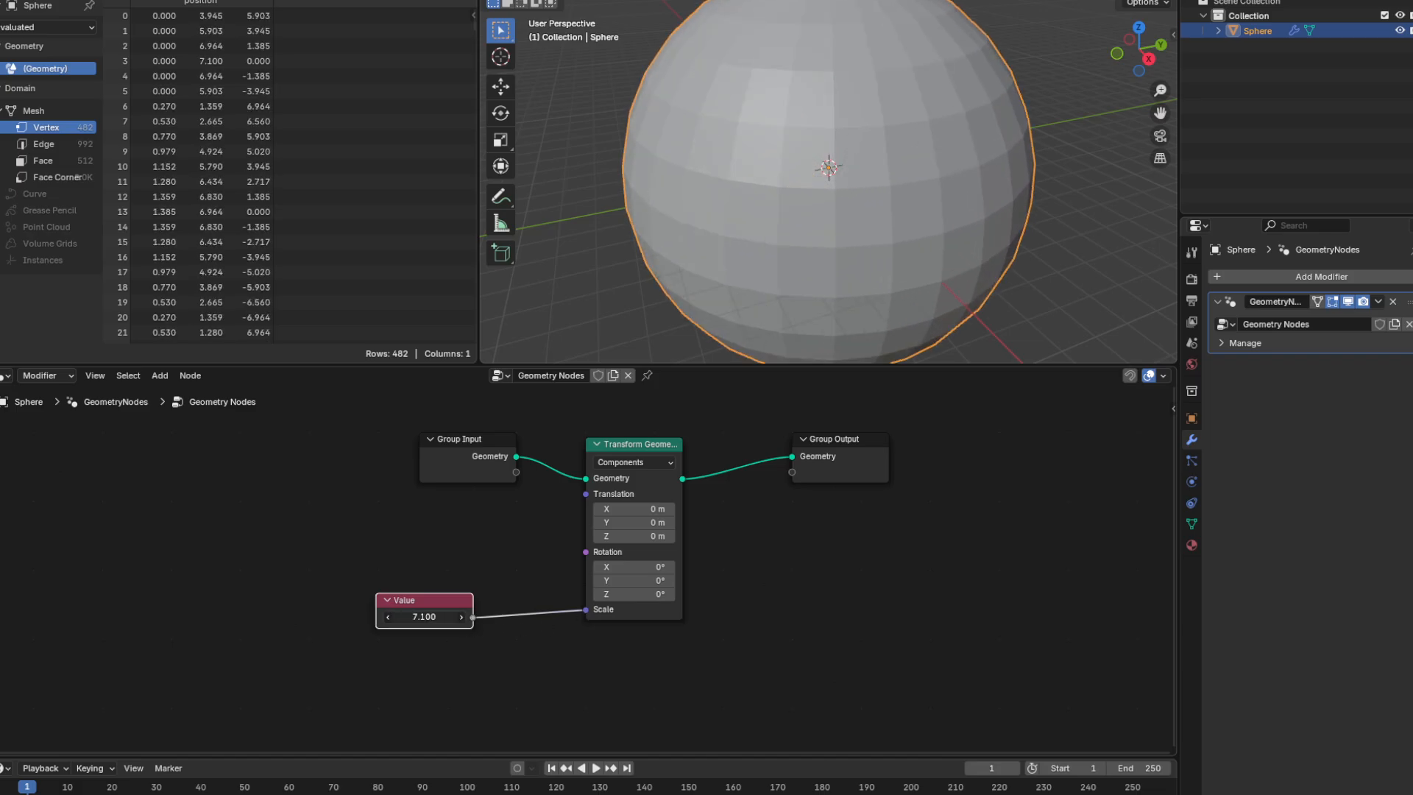
Insert a Subdivide Mesh node with level 2 between Transform Geometry and Group Output, making room for it.
{"action": "middle_click_drag", "start_coordinate": [668, 446], "coordinate": [525, 502]}
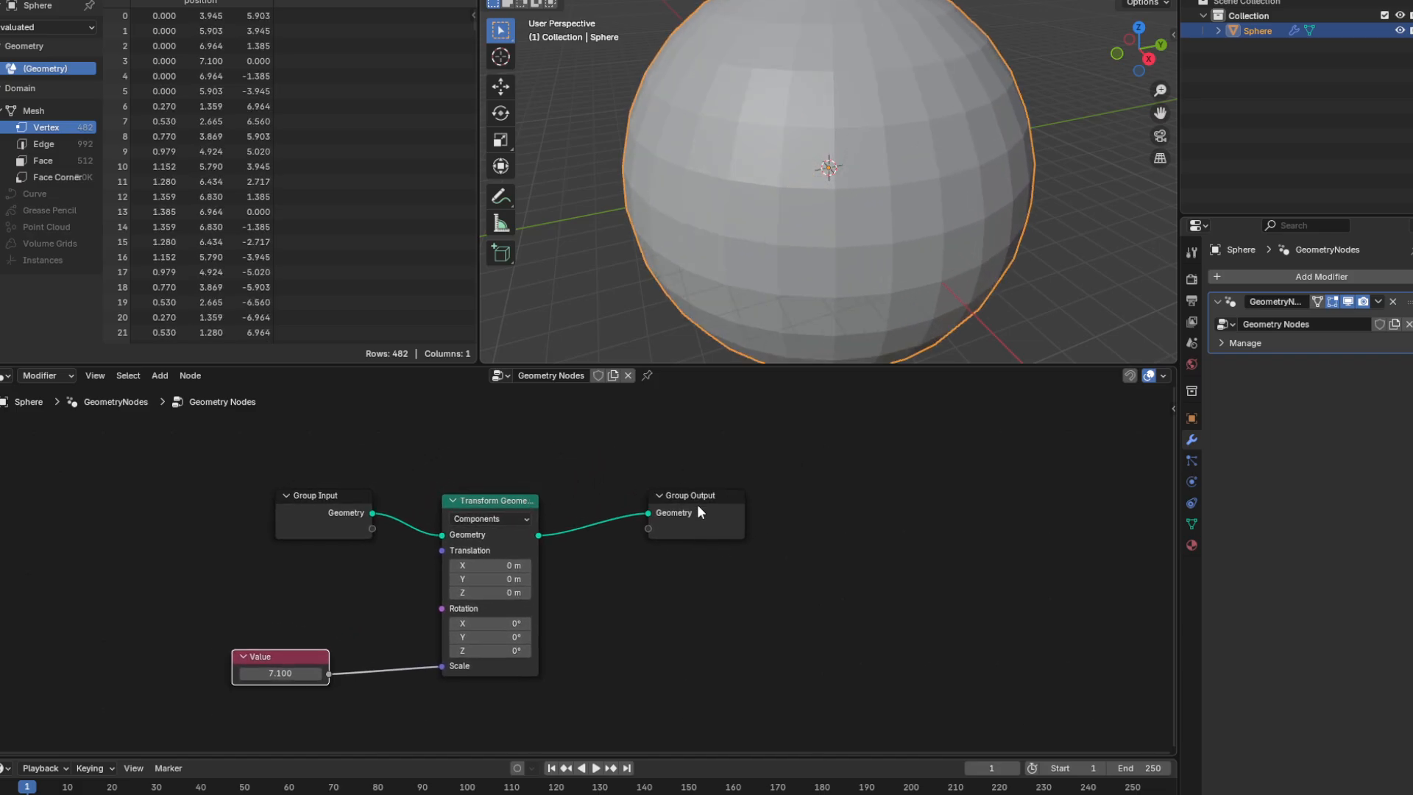
{"action": "left_click_drag", "start_coordinate": [701, 505], "coordinate": [873, 514]}
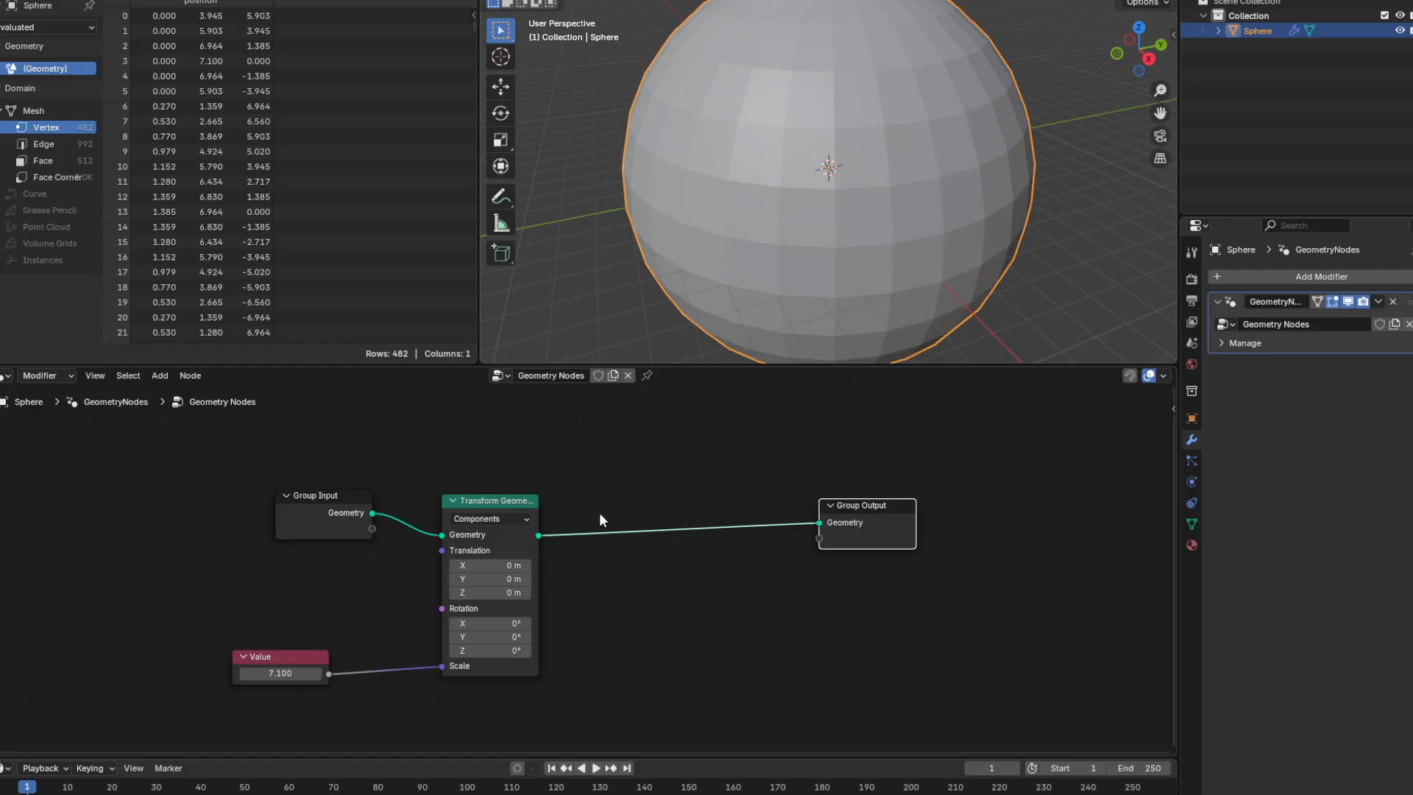
{"action": "left_click", "coordinate": [637, 478]}
{"action": "right_click", "coordinate": [634, 479]}
{"action": "mouse_move", "coordinate": [634, 479]}
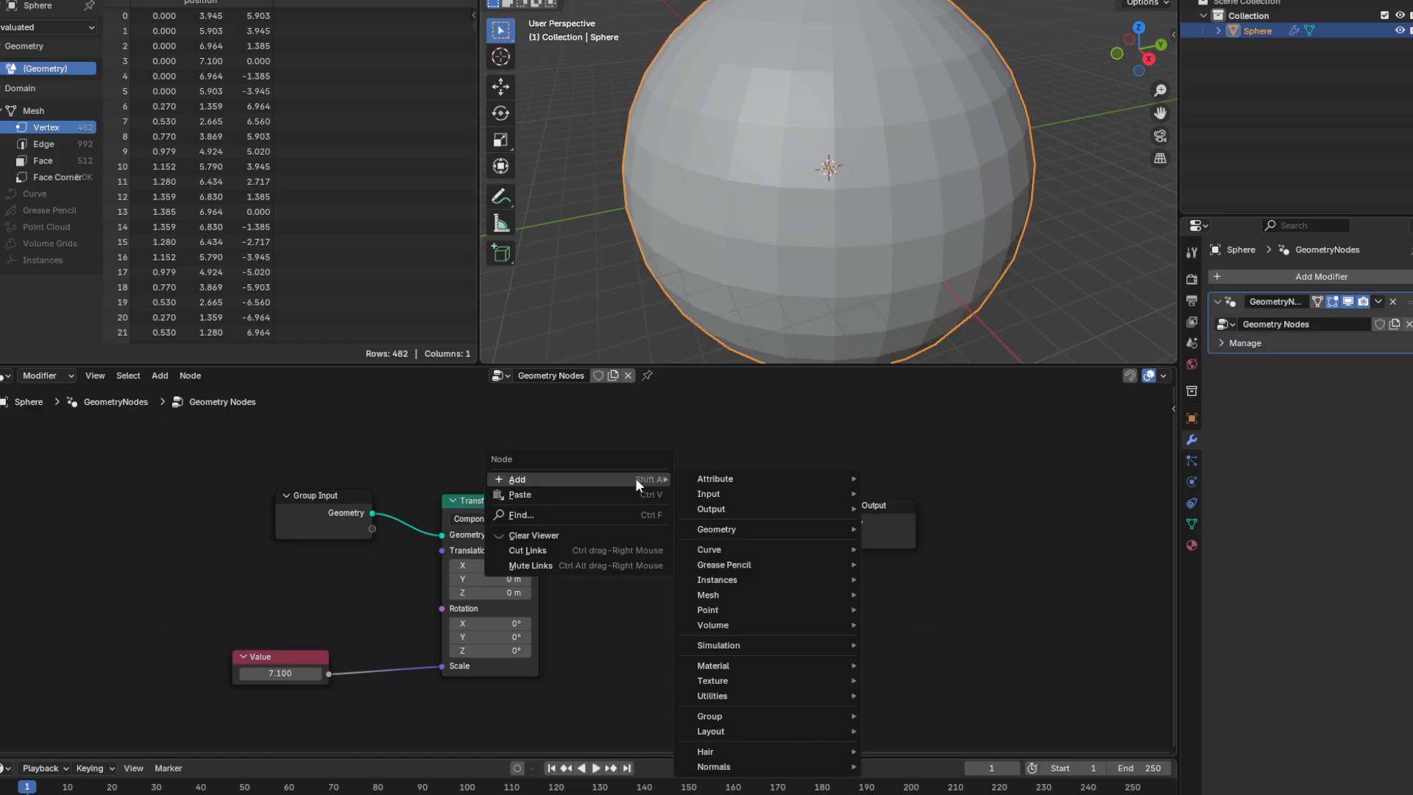
{"action": "type", "text": "s"}
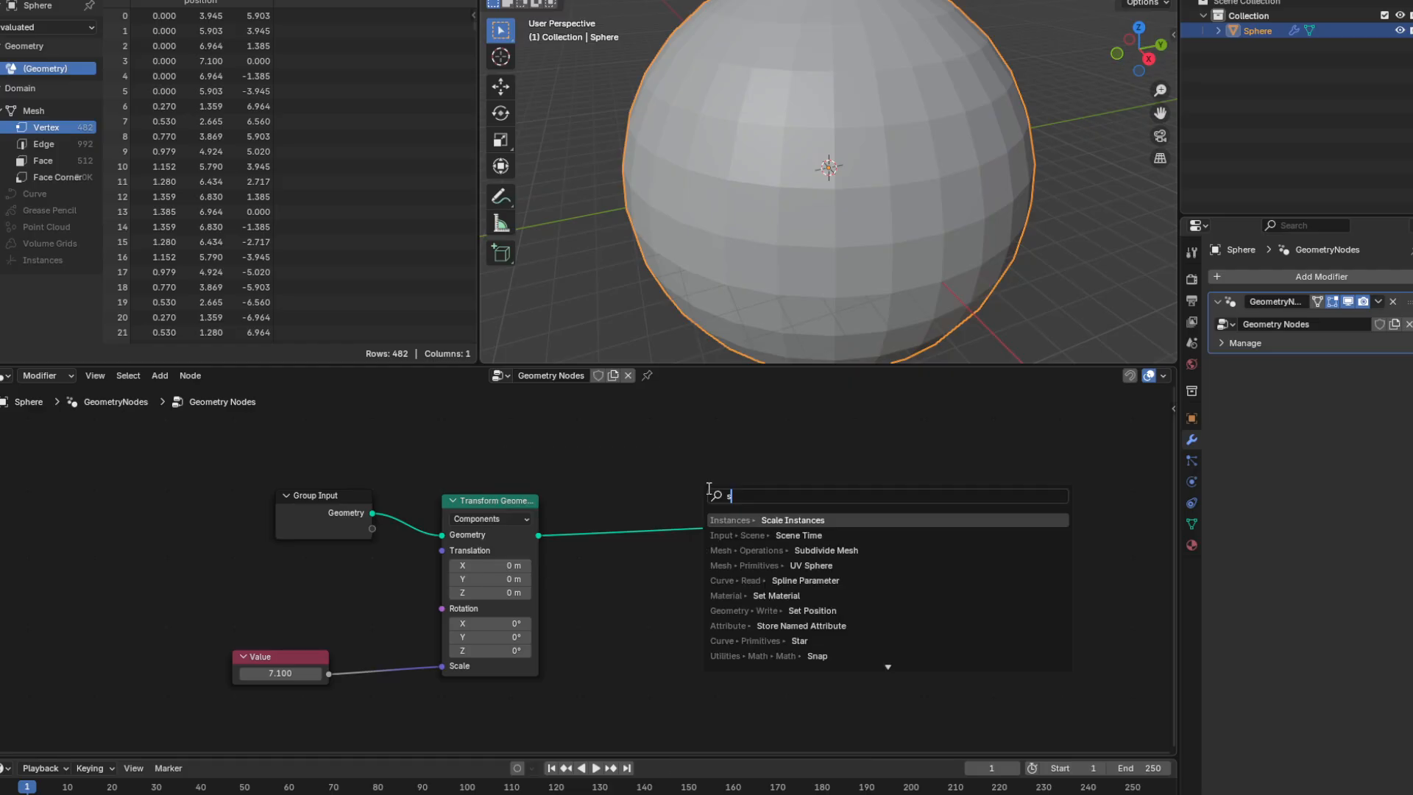
{"action": "type", "text": "ubd"}
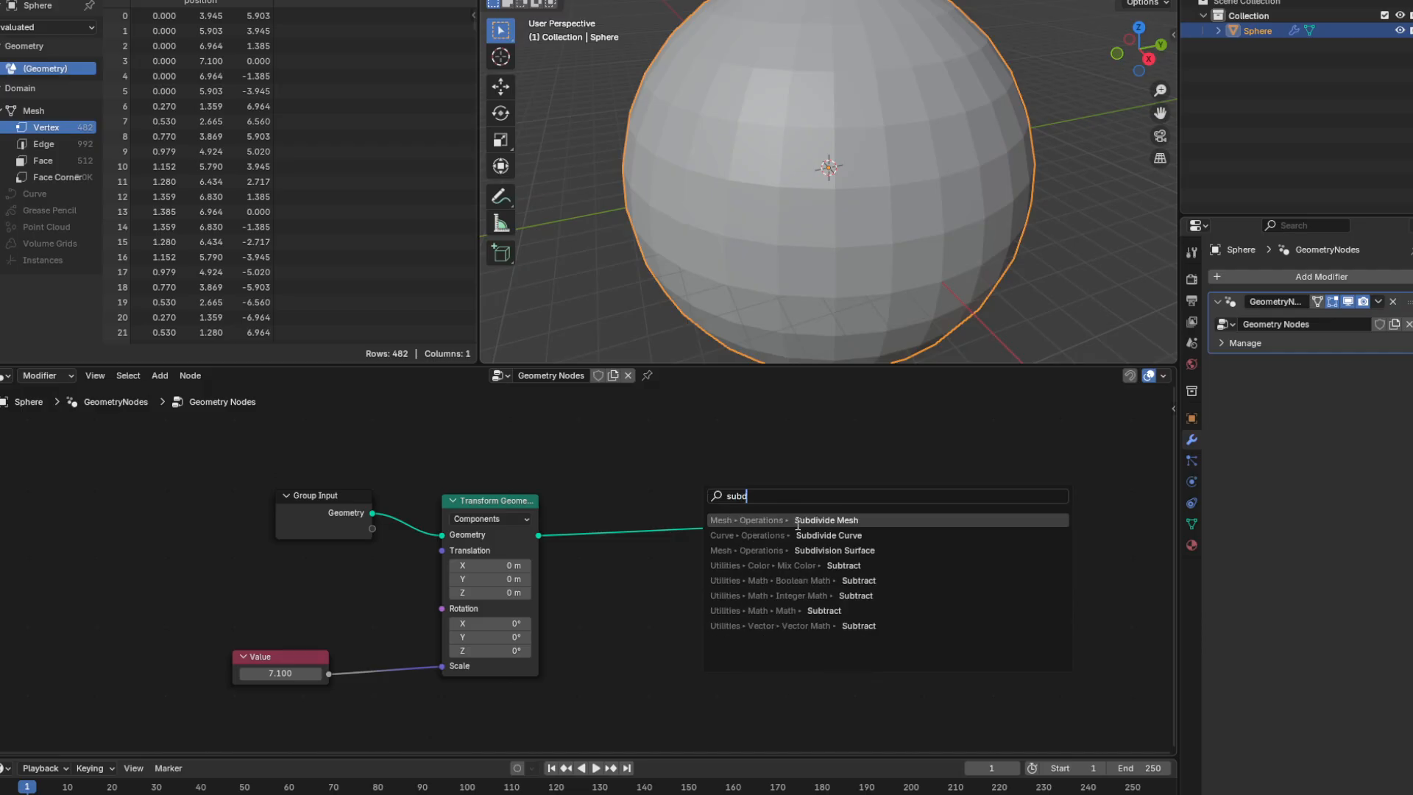
{"action": "left_click", "coordinate": [873, 521]}
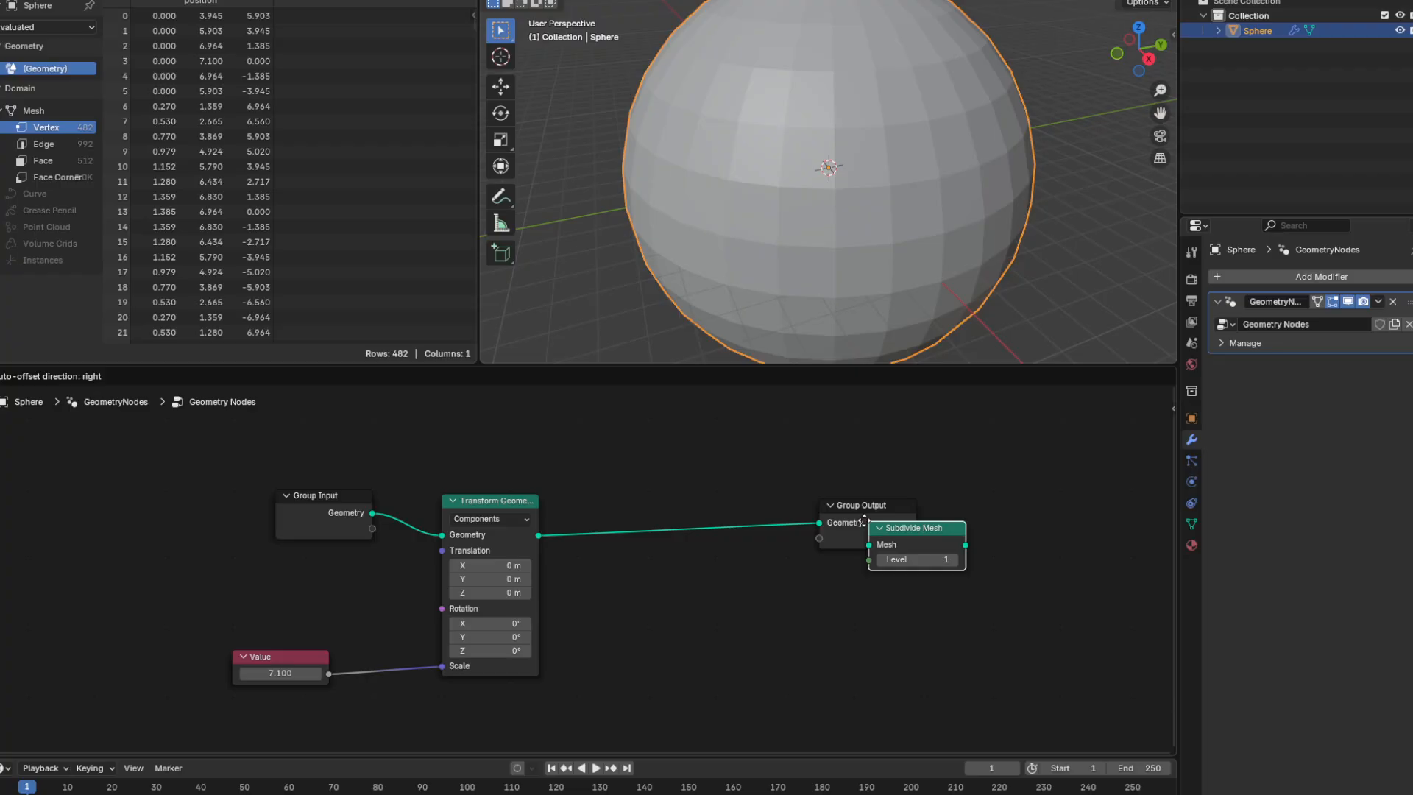
{"action": "left_click", "coordinate": [666, 519]}
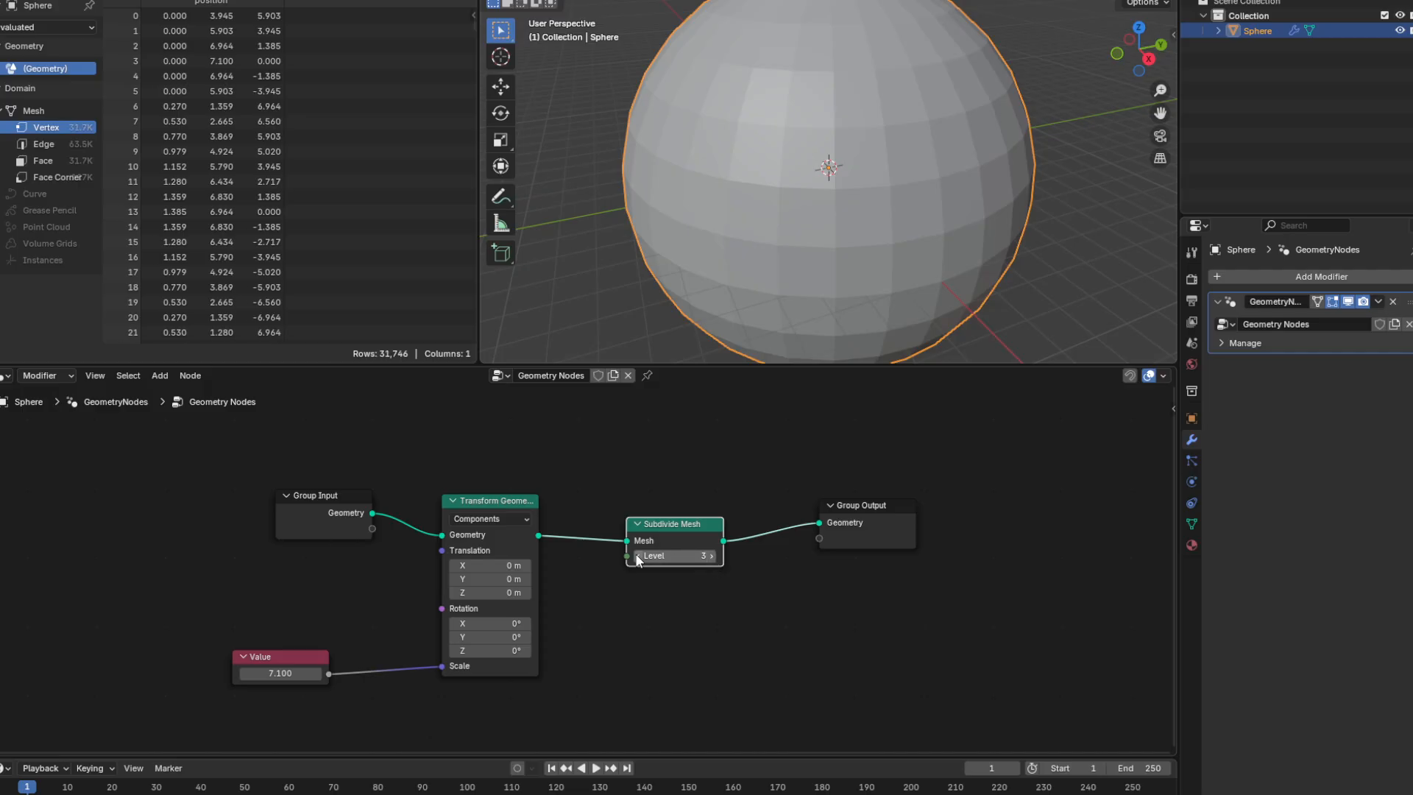
{"action": "left_click", "coordinate": [712, 556]}
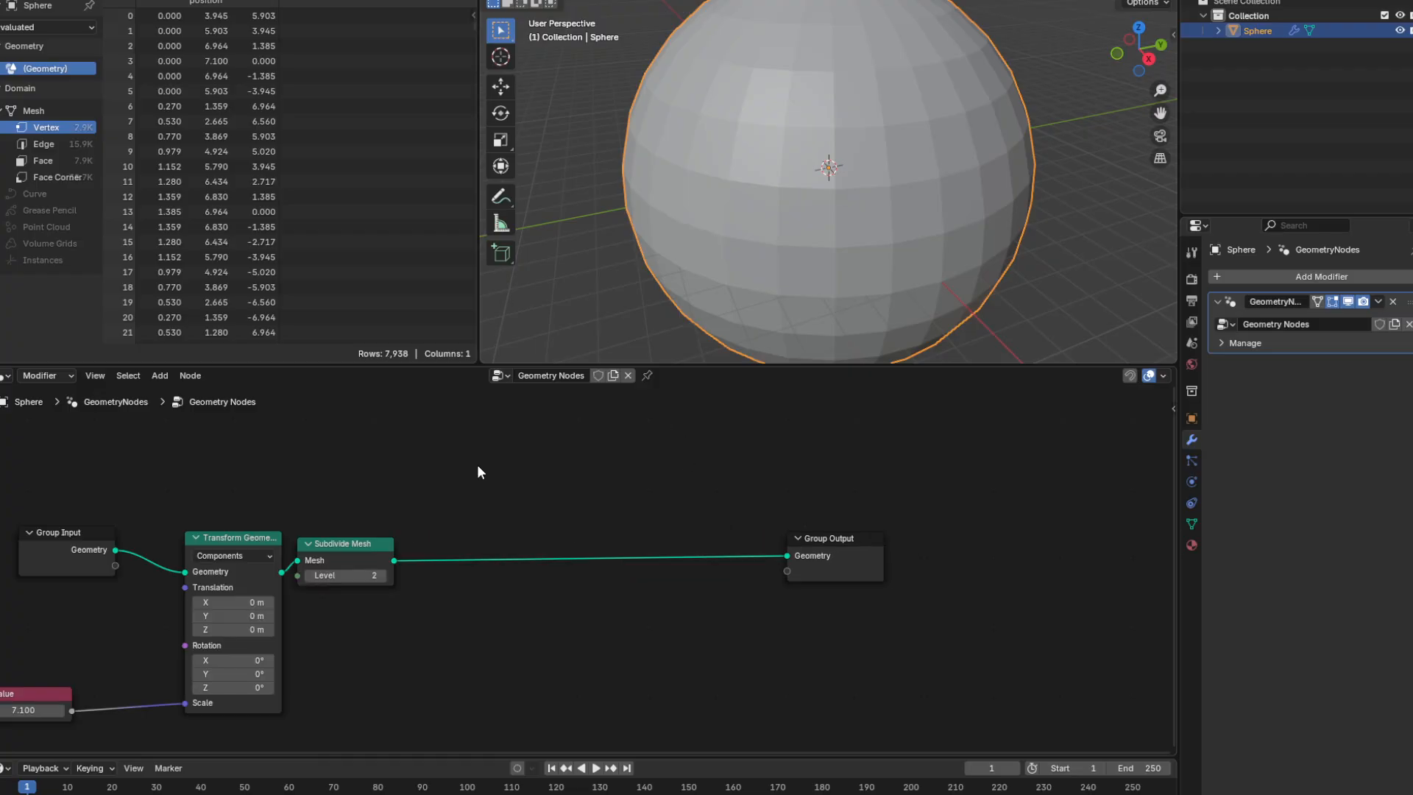
Add a Cube mesh primitive node and place it above the Subdivide Mesh node.
{"action": "right_click", "coordinate": [477, 465]}
{"action": "mouse_move", "coordinate": [477, 465]}
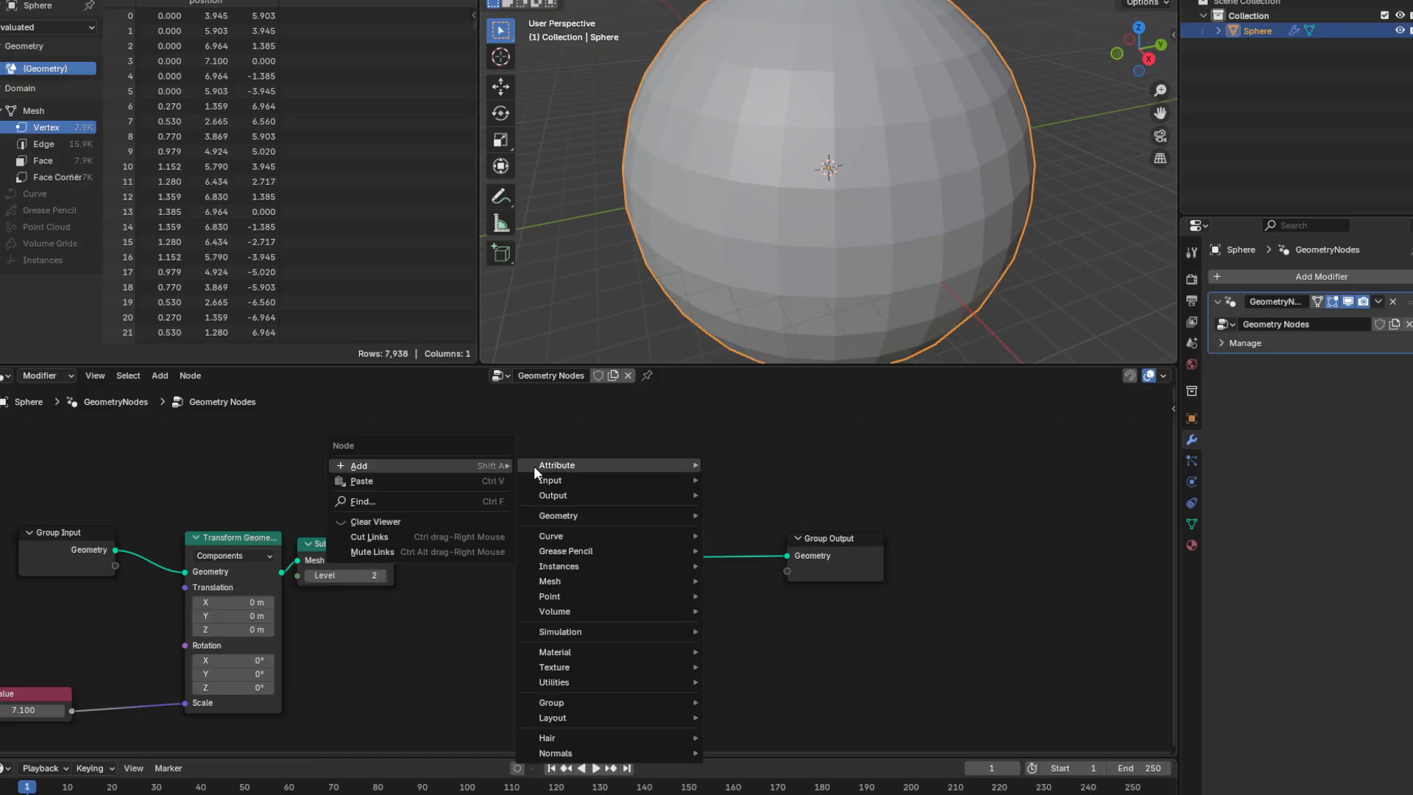
{"action": "mouse_move", "coordinate": [627, 518]}
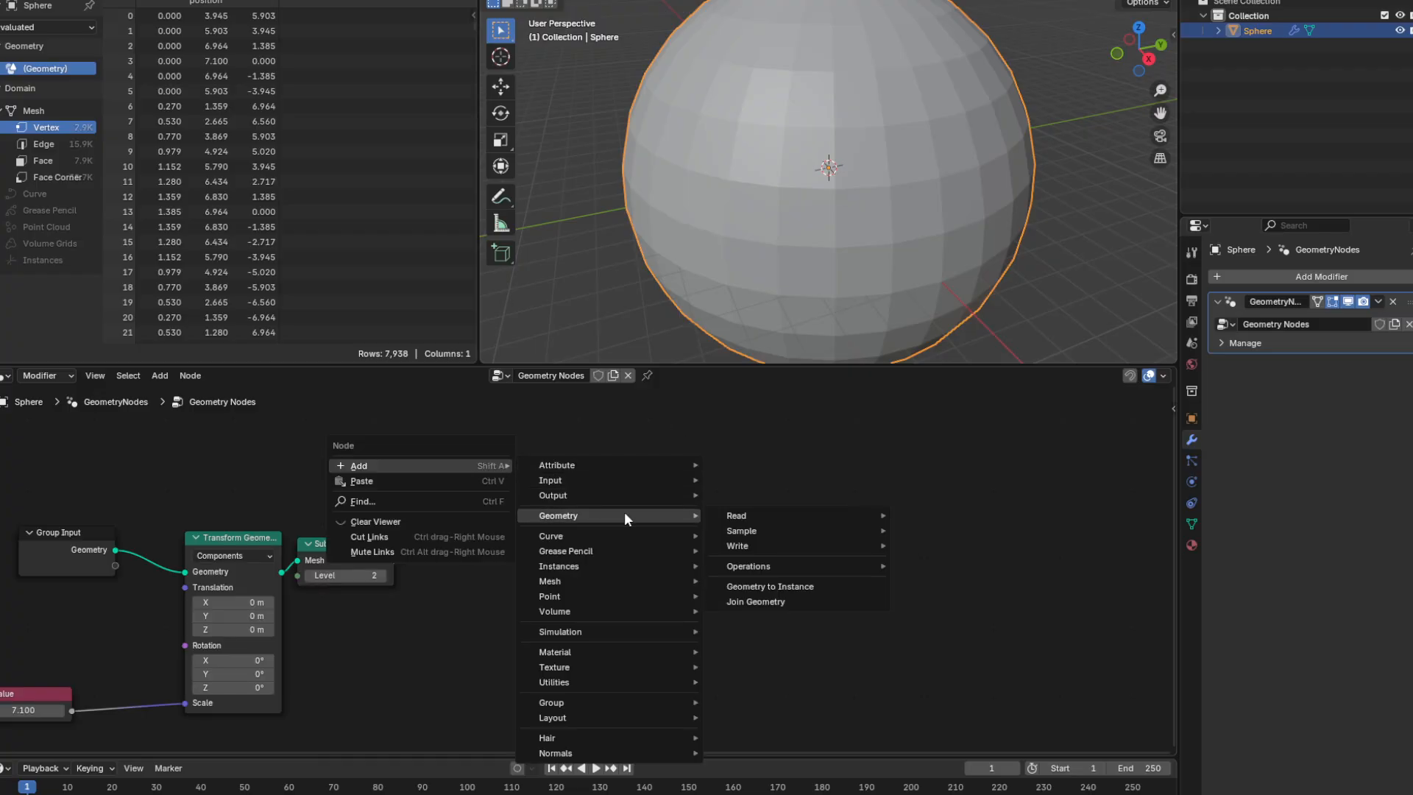
{"action": "type", "text": "cube"}
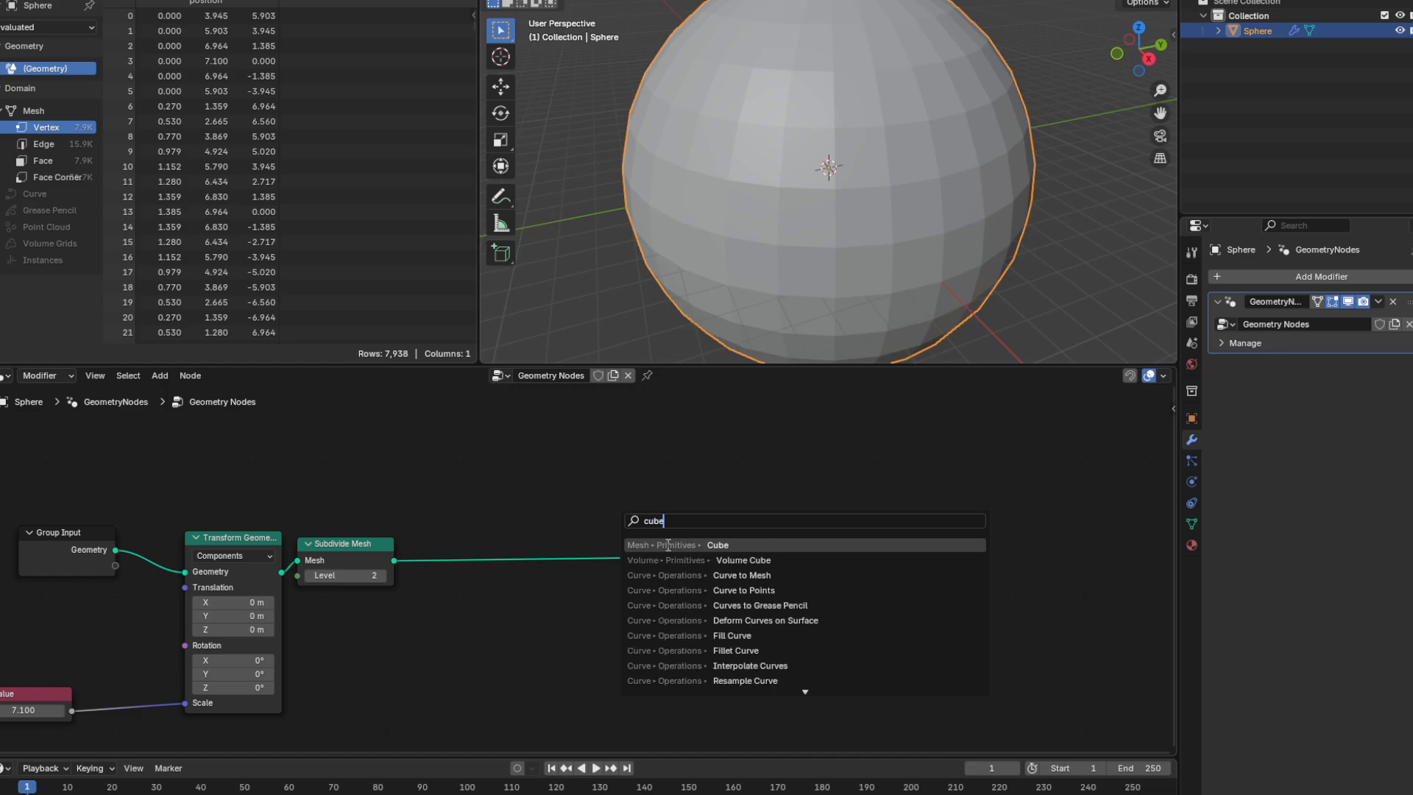
{"action": "left_click", "coordinate": [668, 545]}
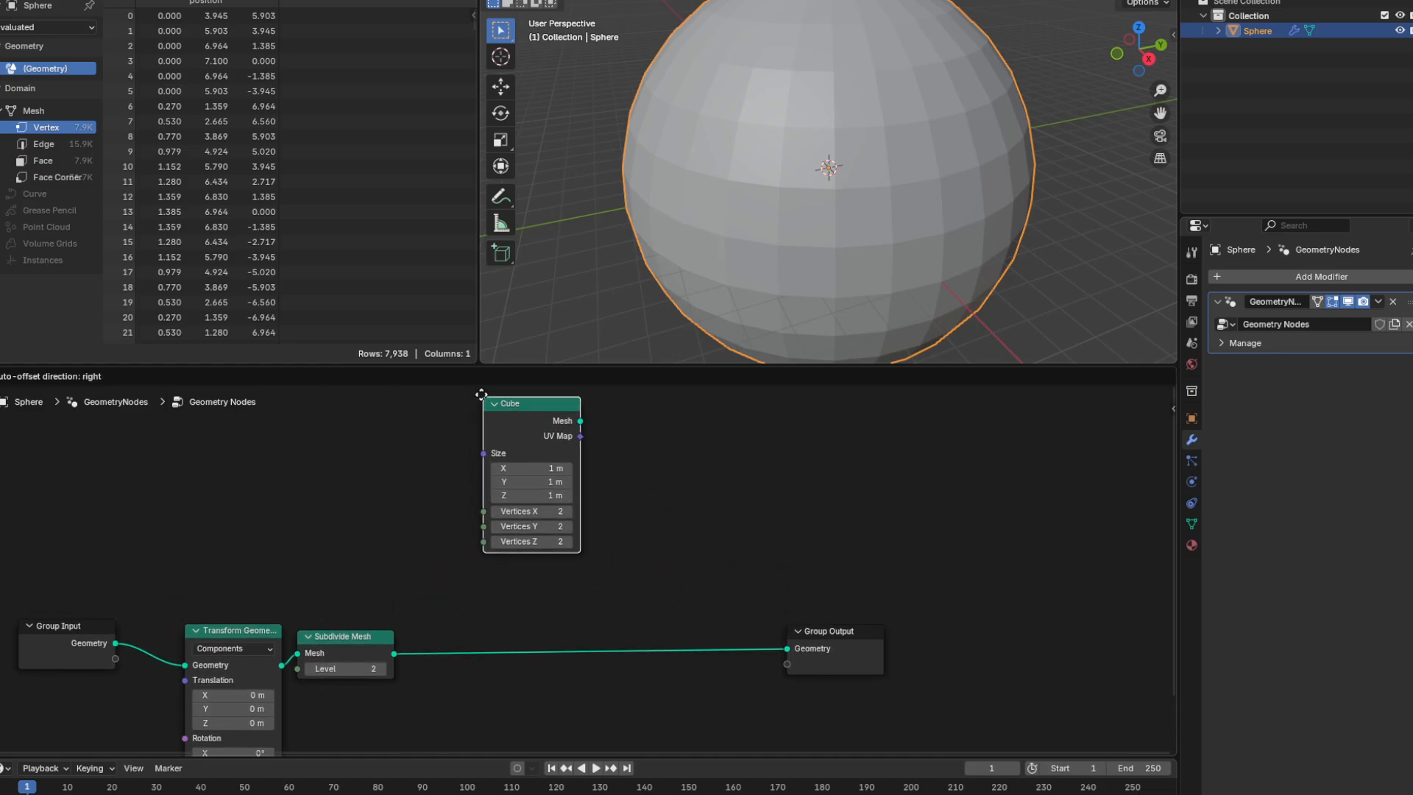
{"action": "left_click", "coordinate": [437, 424]}
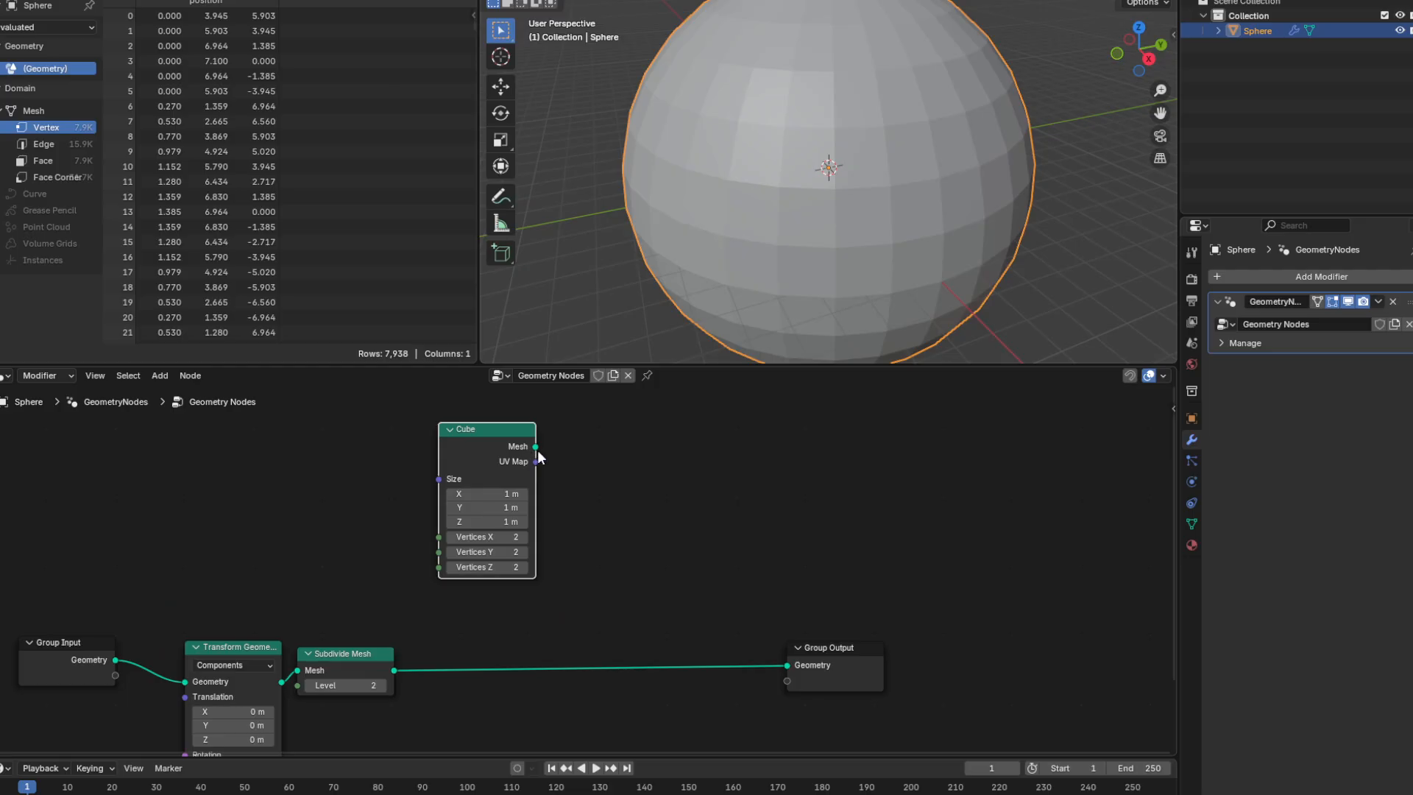
{"action": "left_click_drag", "start_coordinate": [524, 452], "coordinate": [395, 454]}
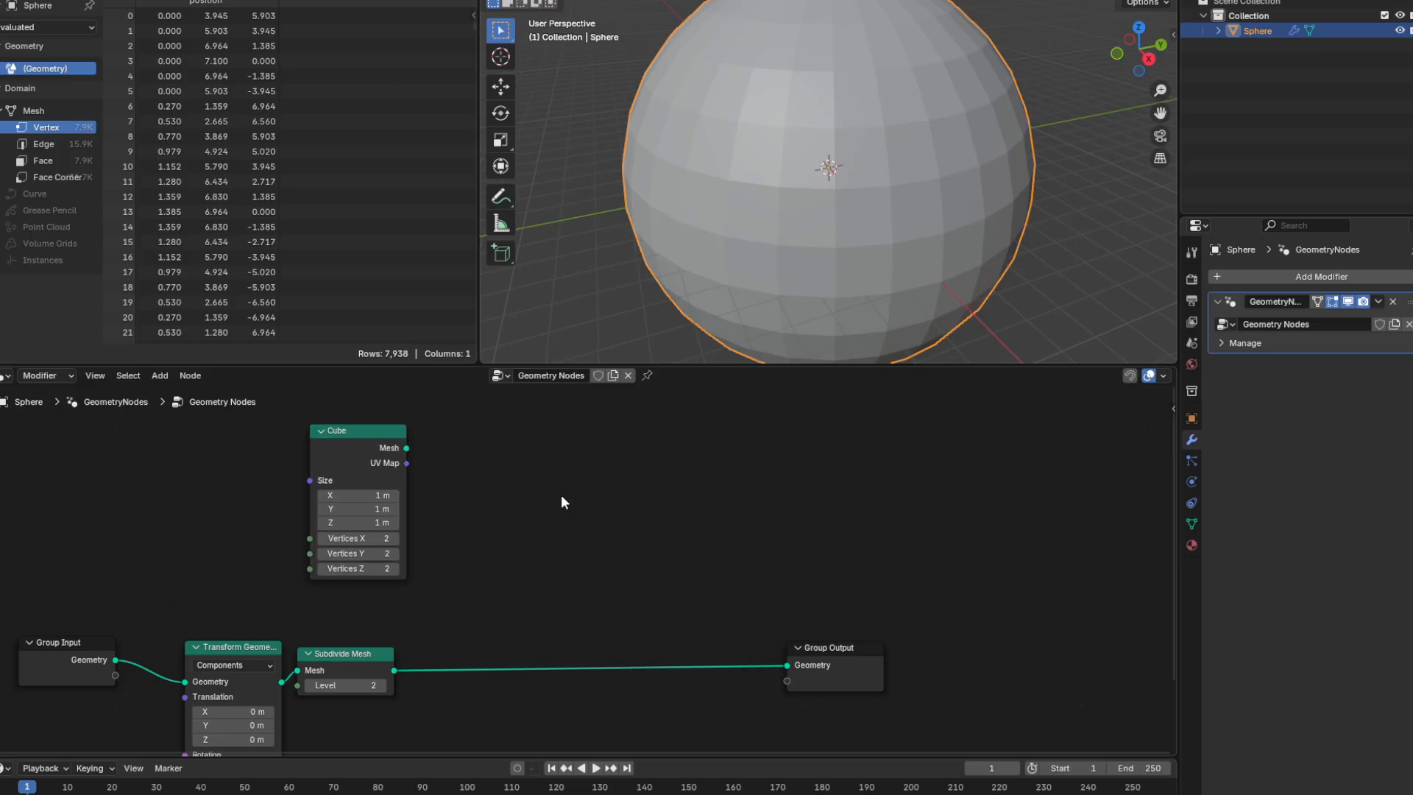
Add an Instance on Points node beside the Cube node.
{"action": "right_click", "coordinate": [561, 495]}
{"action": "mouse_move", "coordinate": [562, 495]}
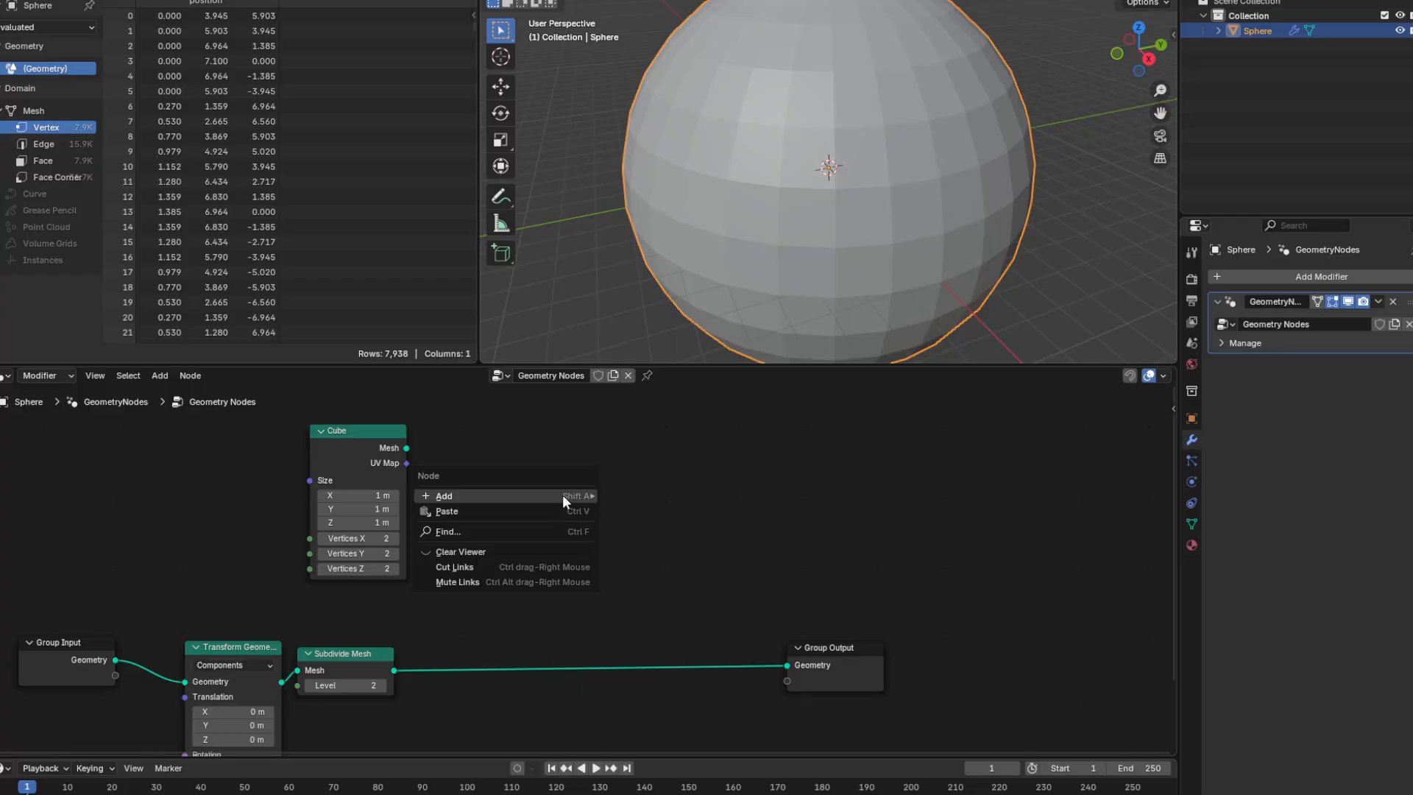
{"action": "type", "text": "u"}
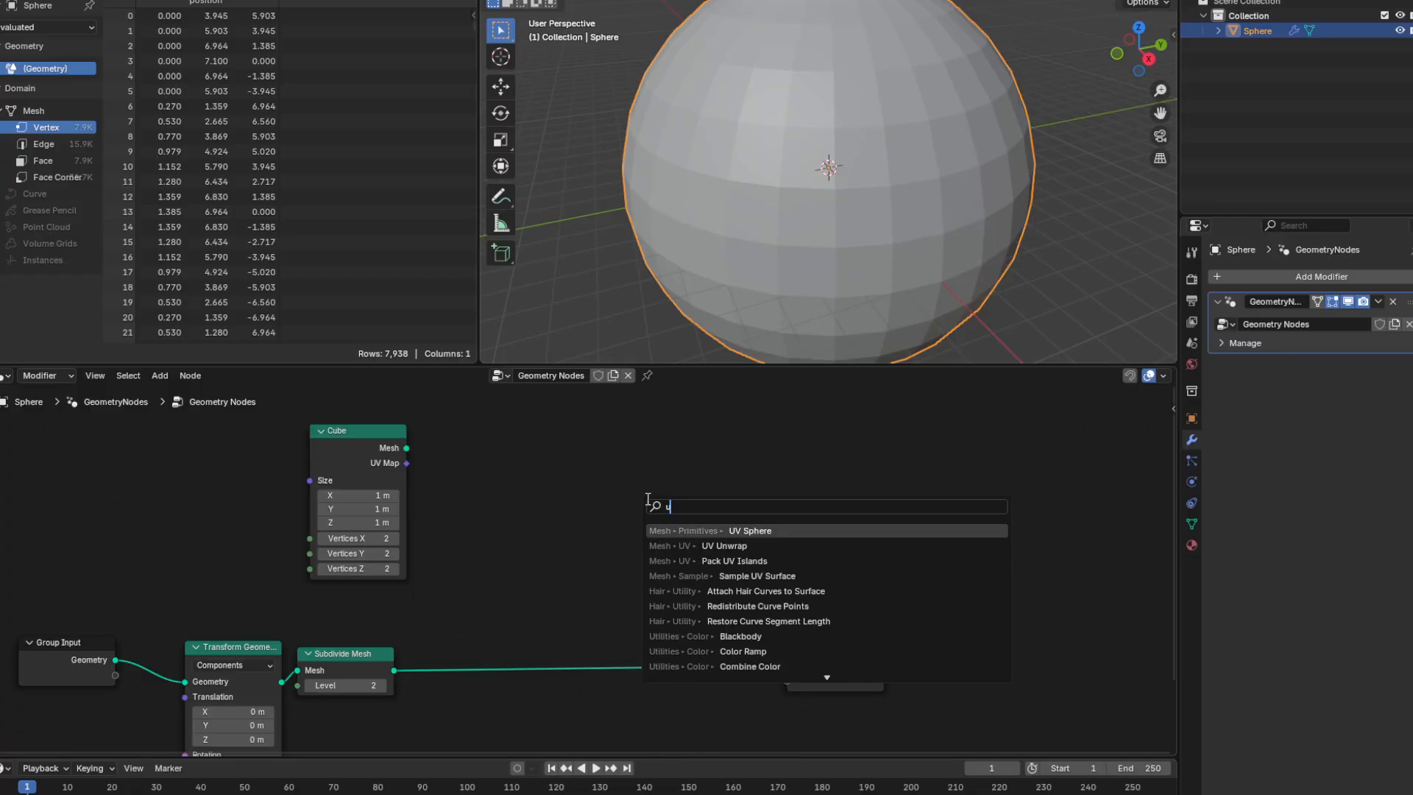
{"action": "key", "text": "BackSpace"}
{"action": "type", "text": "insta"}
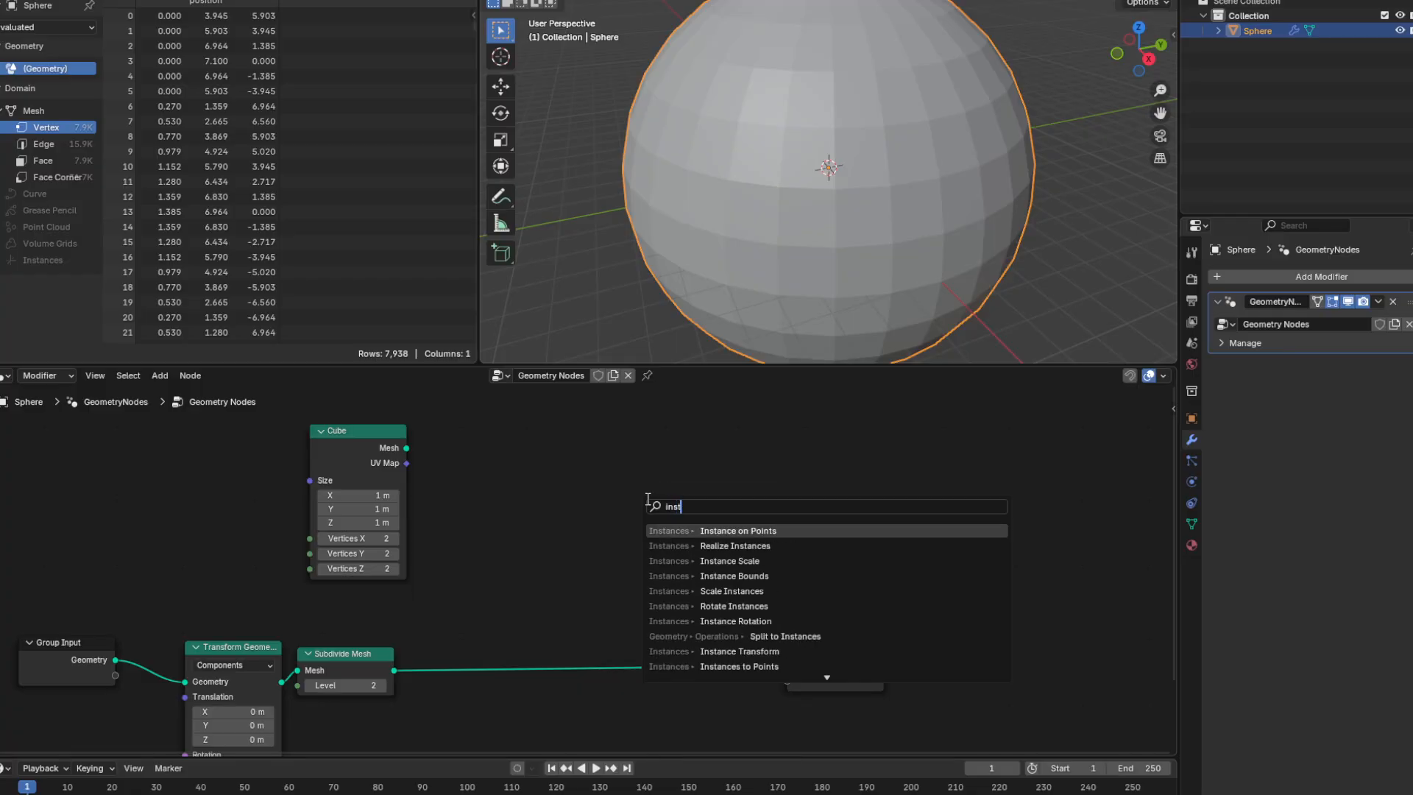
{"action": "left_click", "coordinate": [740, 533]}
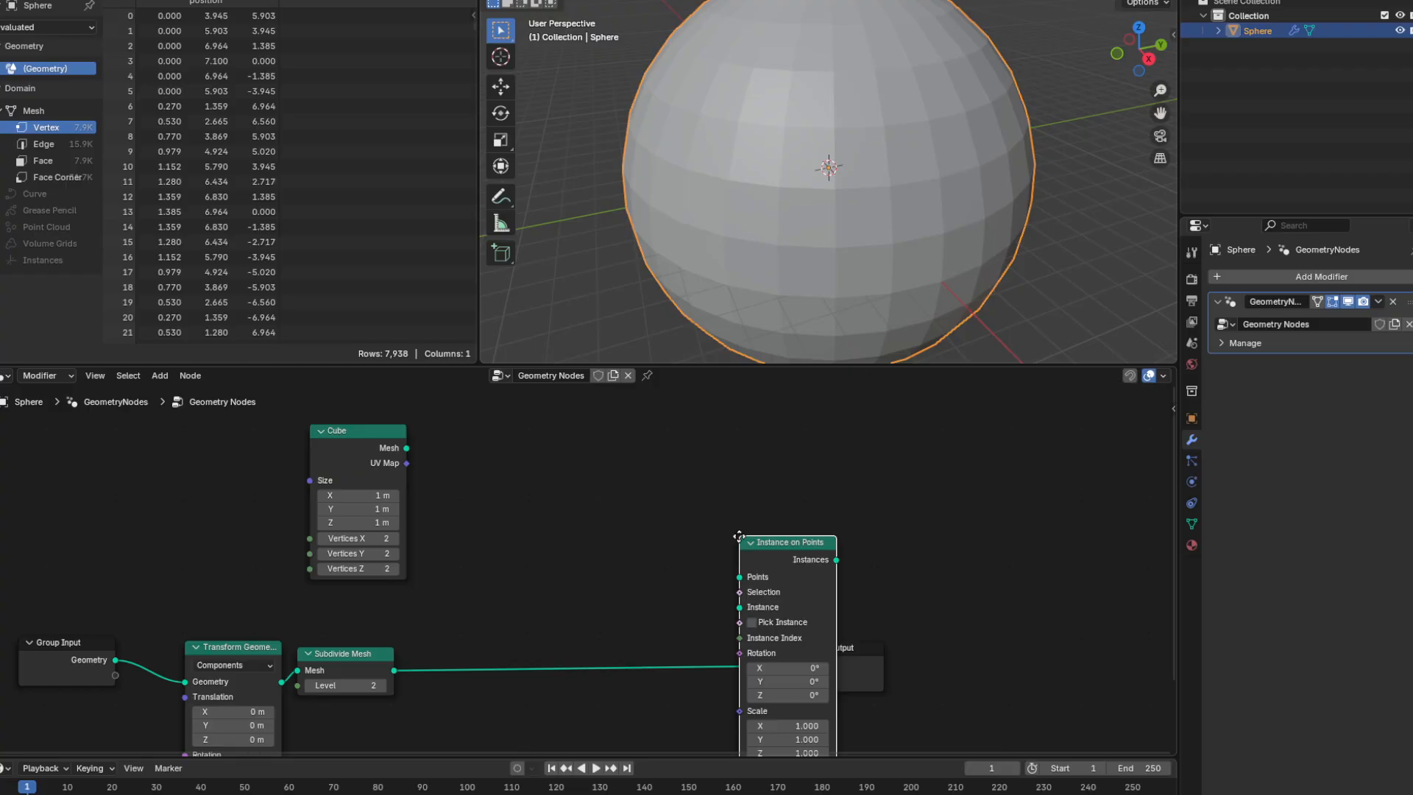
{"action": "left_click", "coordinate": [577, 432]}
Connect Subdivide Mesh to Points and Cube to Instance on the Instance on Points node, and feed its Instances into Group Output.
{"action": "middle_click_drag", "start_coordinate": [507, 508], "coordinate": [523, 476]}
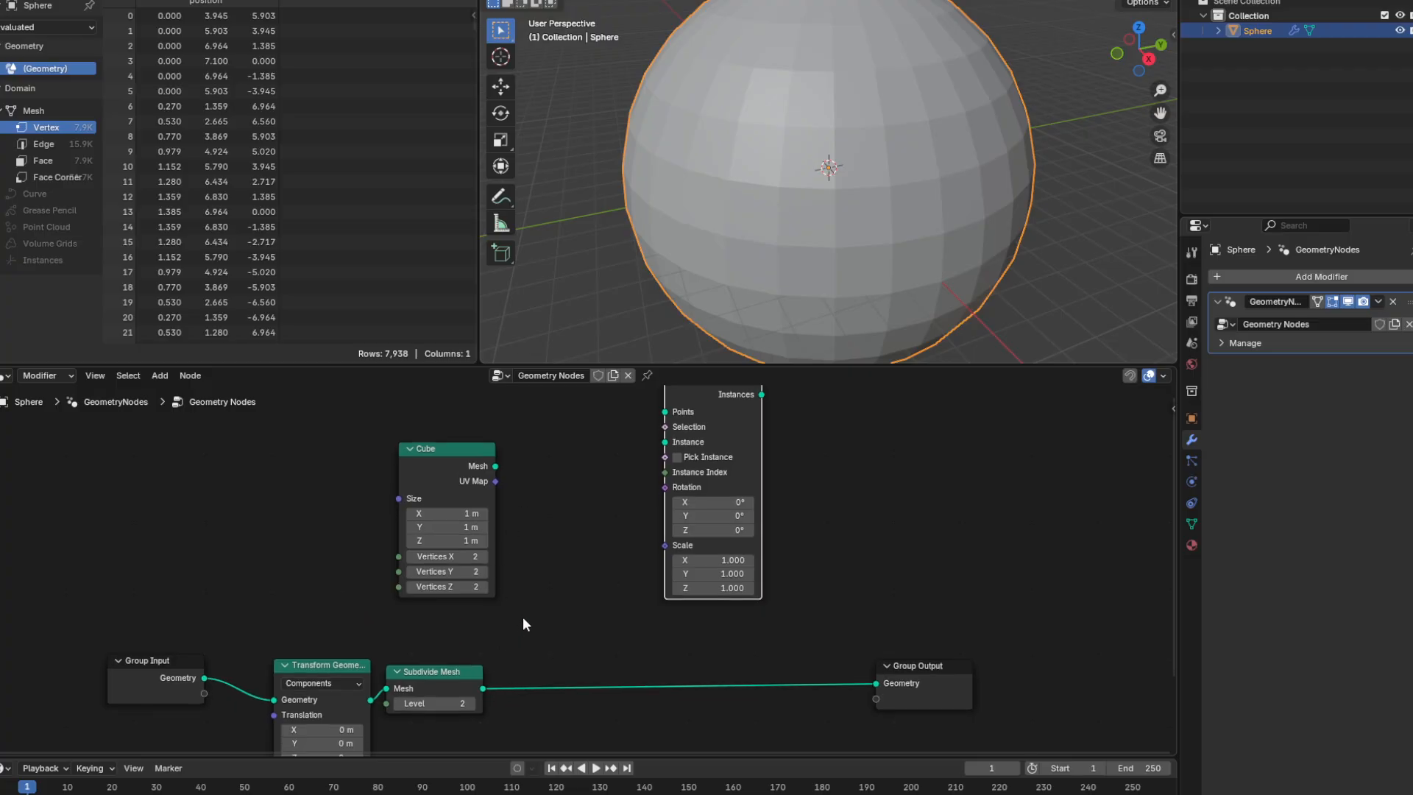
{"action": "left_click_drag", "start_coordinate": [666, 412], "coordinate": [518, 683]}
{"action": "left_click_drag", "start_coordinate": [613, 459], "coordinate": [651, 443]}
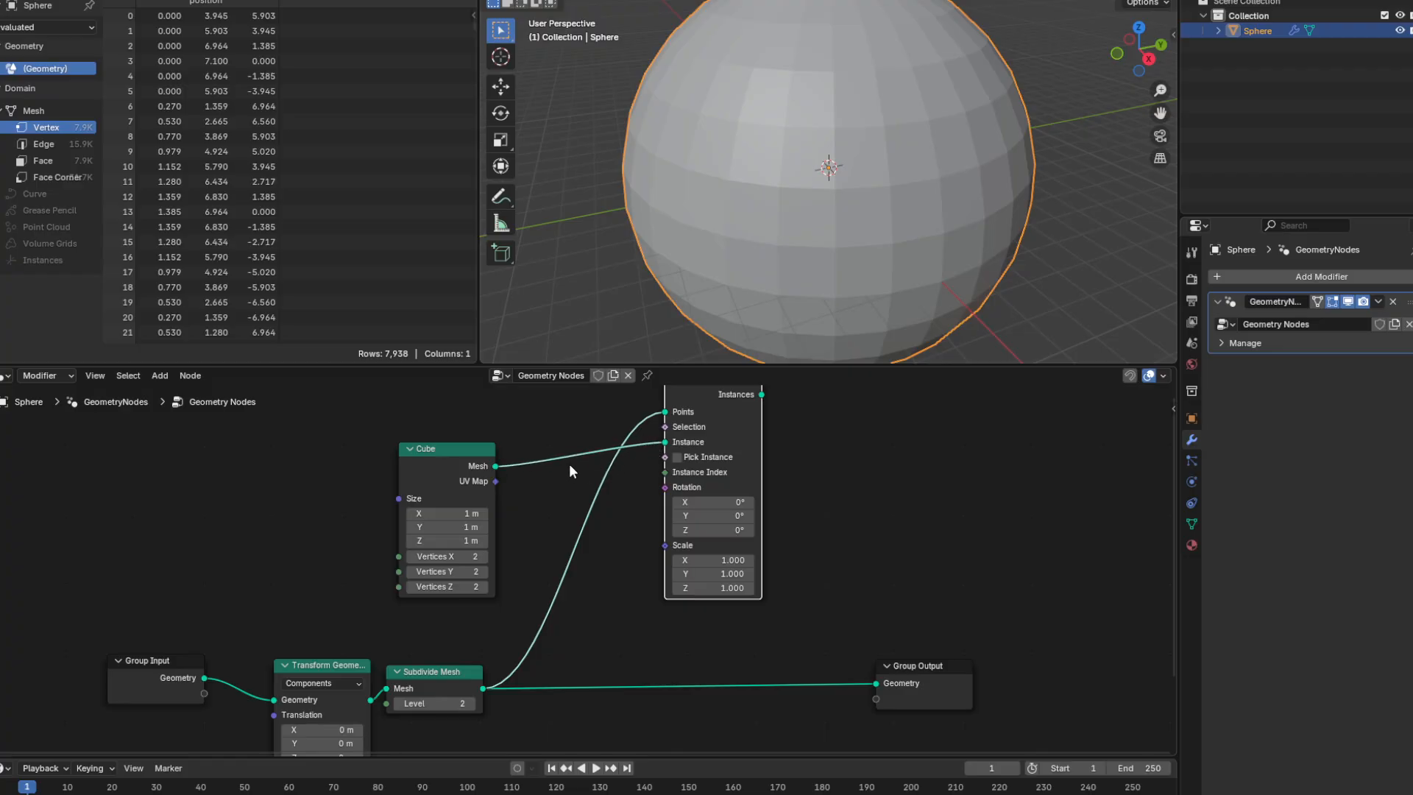
{"action": "middle_click_drag", "start_coordinate": [671, 454], "coordinate": [660, 465]}
{"action": "left_click_drag", "start_coordinate": [750, 405], "coordinate": [869, 693]}
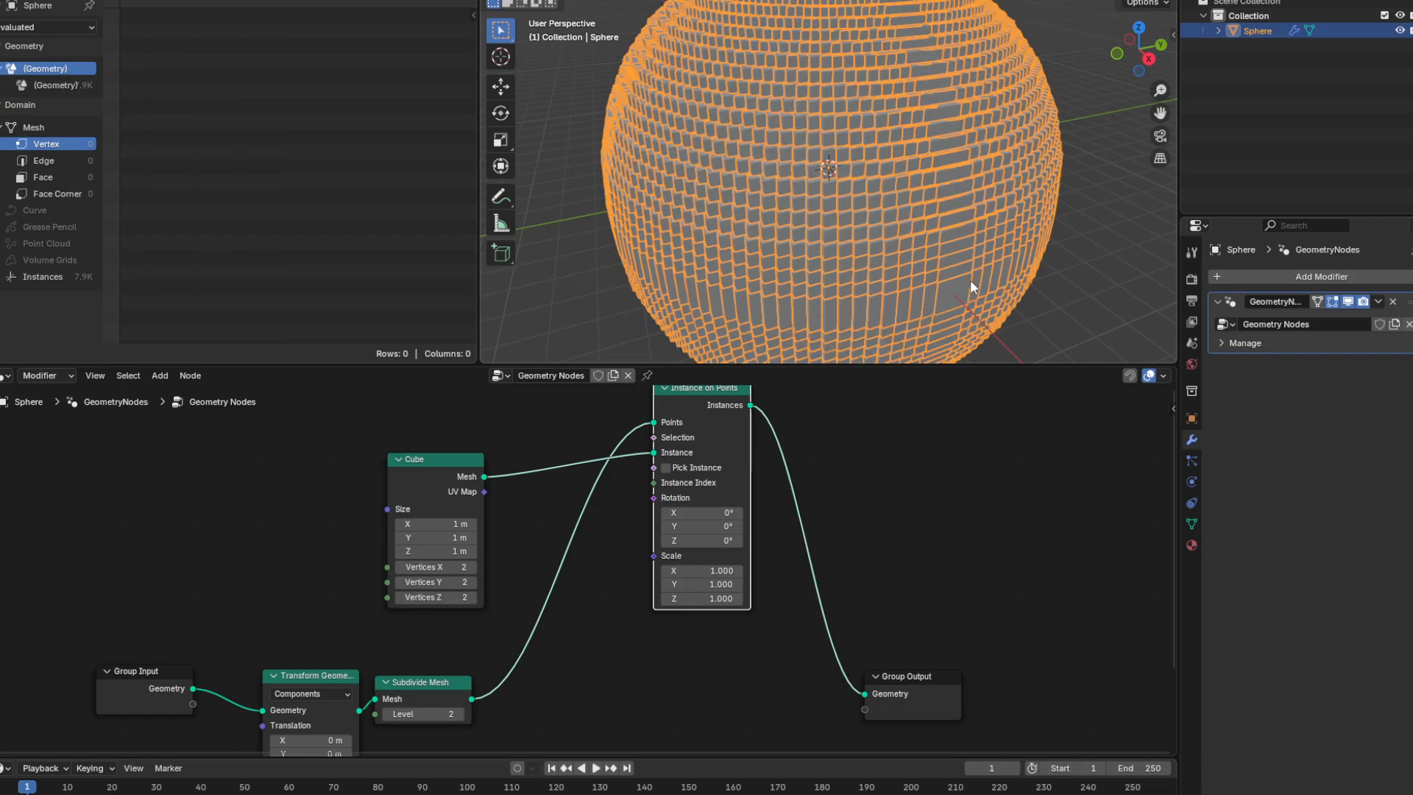
Deselect the sphere and examine its instanced cubes from several angles.
{"action": "middle_click_drag", "start_coordinate": [1091, 235], "coordinate": [1023, 269]}
{"action": "left_click", "coordinate": [1024, 303]}
{"action": "scroll", "coordinate": [970, 315], "scroll_direction": "down", "scroll_amount": 1}
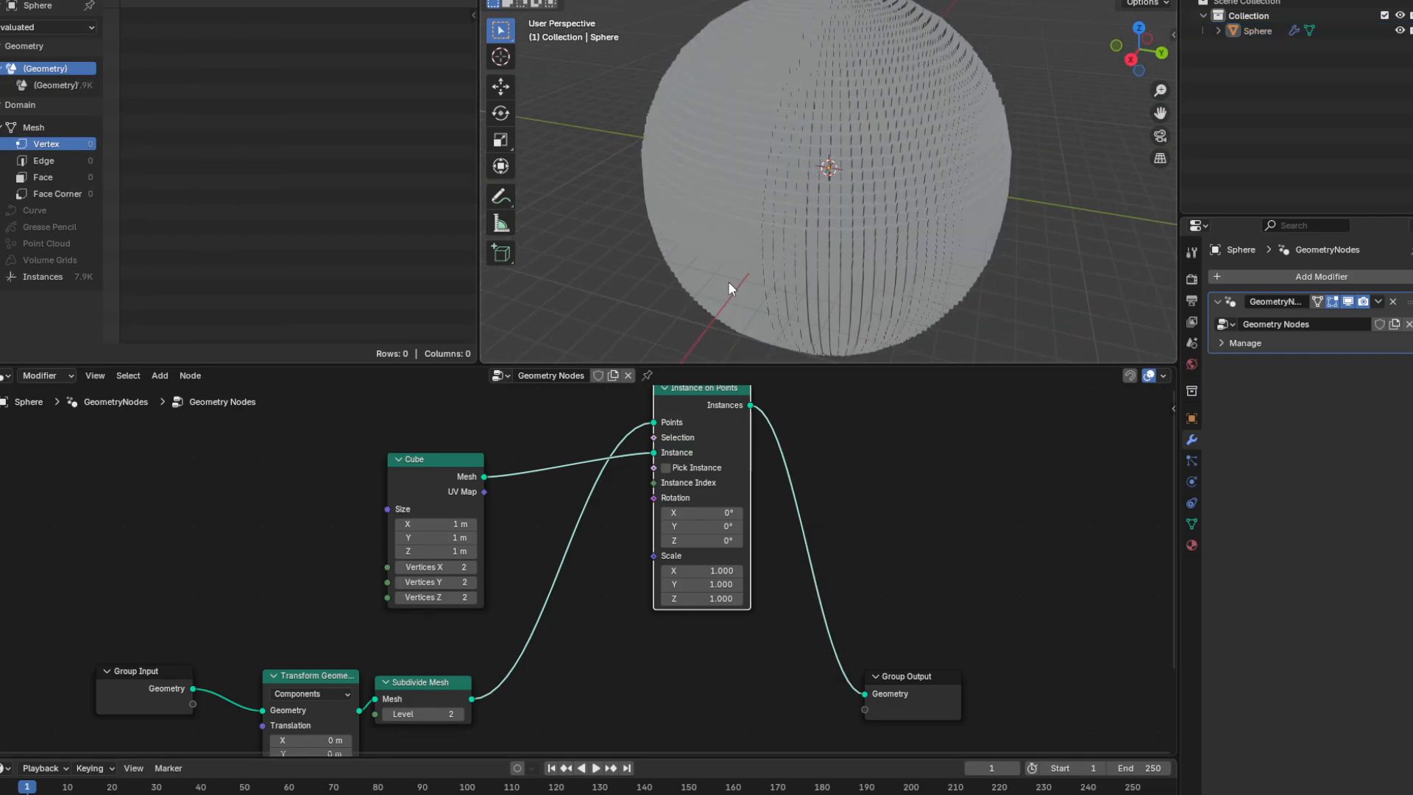
{"action": "middle_click_drag", "start_coordinate": [729, 284], "coordinate": [882, 192]}
{"action": "scroll", "coordinate": [884, 191], "scroll_direction": "up", "scroll_amount": 4}
{"action": "middle_click_drag", "start_coordinate": [773, 276], "coordinate": [767, 304]}
{"action": "middle_click_drag", "start_coordinate": [170, 616], "coordinate": [258, 579]}
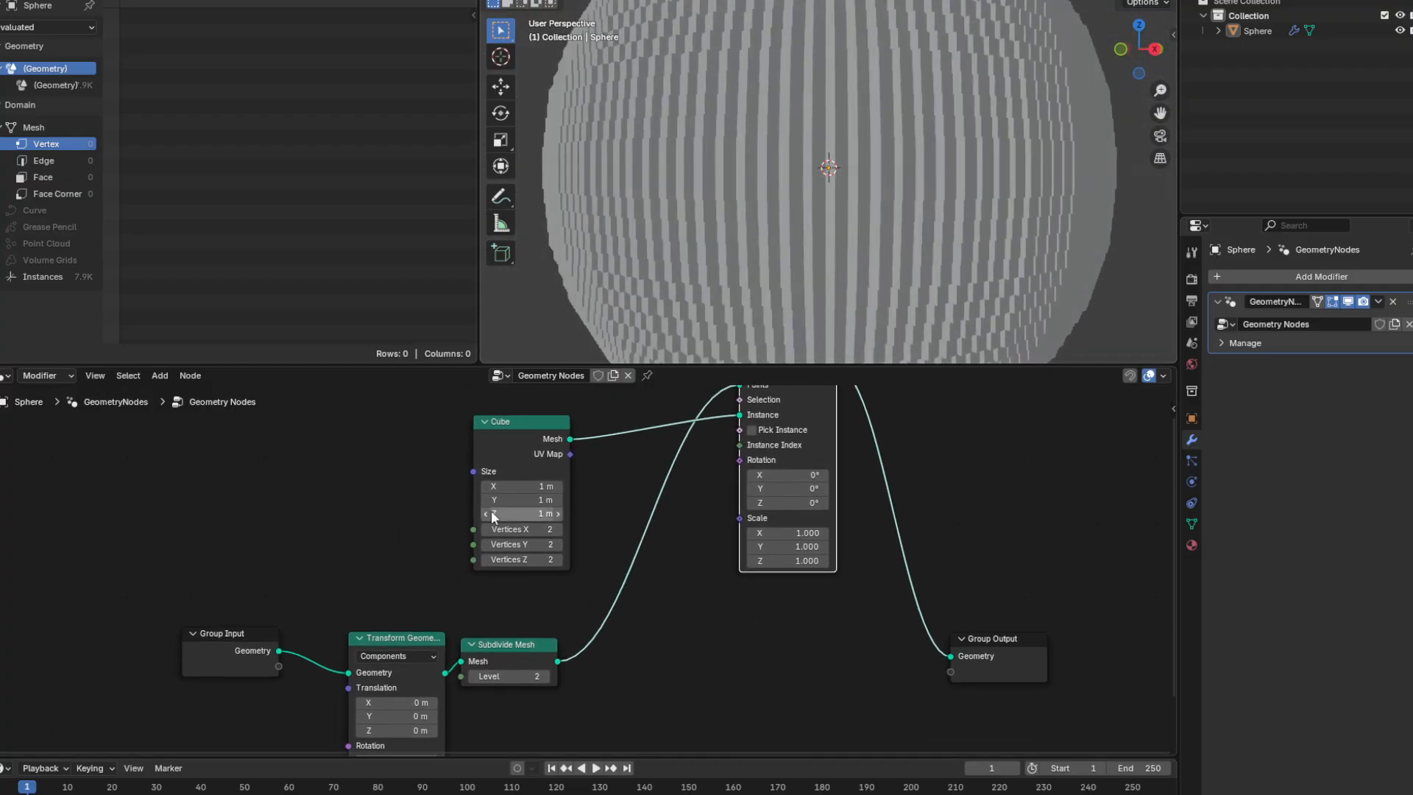
Add a Value node beside the Cube node and connect it to the Cube's Size input.
{"action": "right_click", "coordinate": [402, 477]}
{"action": "key", "text": "Escape"}
{"action": "right_click", "coordinate": [340, 455]}
{"action": "mouse_move", "coordinate": [340, 456]}
{"action": "type", "text": "valu"}
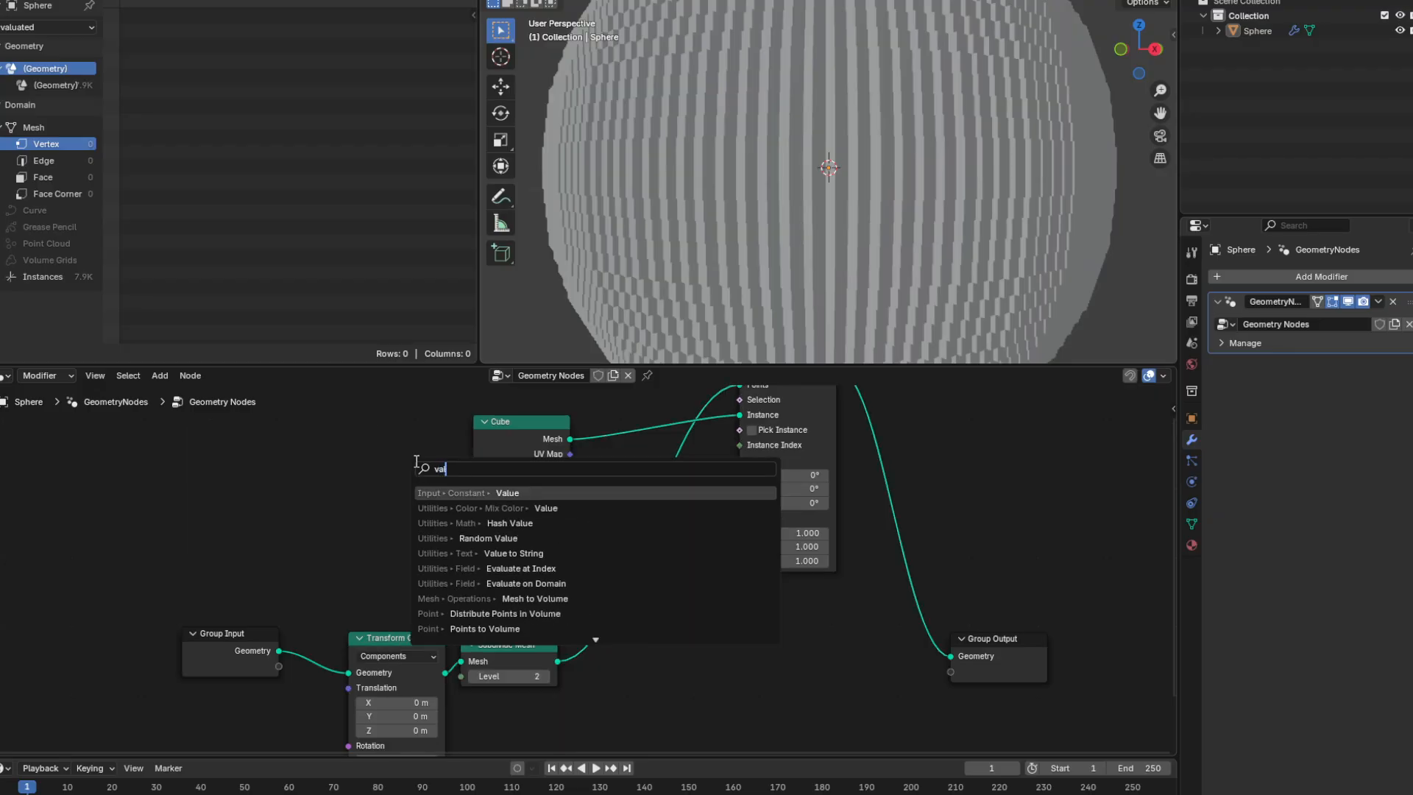
{"action": "left_click", "coordinate": [465, 492]}
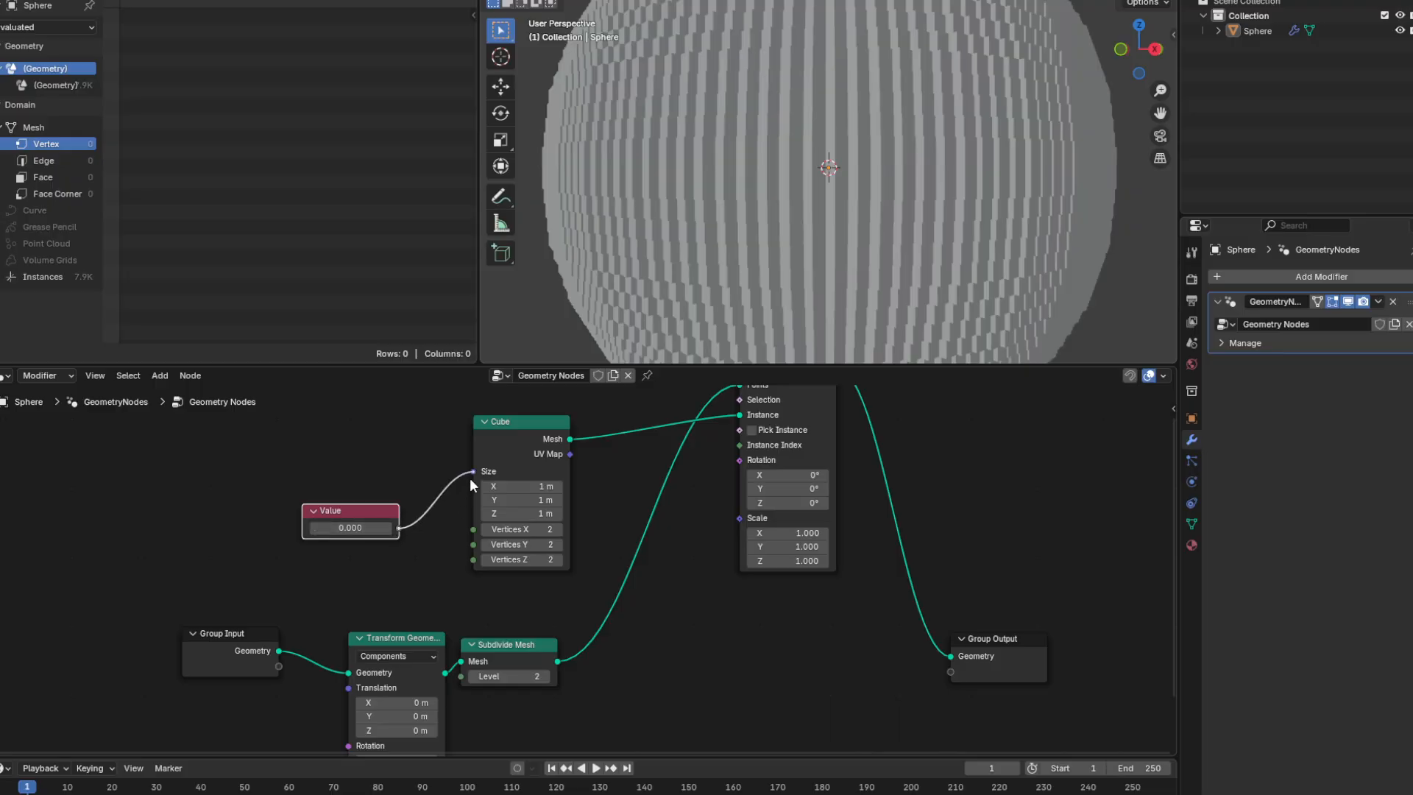
Try 0.4 in the Value node feeding the Cube's Size, settle on 0.2, and deselect the sphere.
{"action": "left_click", "coordinate": [351, 528]}
{"action": "type", "text": "0.4"}
{"action": "key", "text": "Return"}
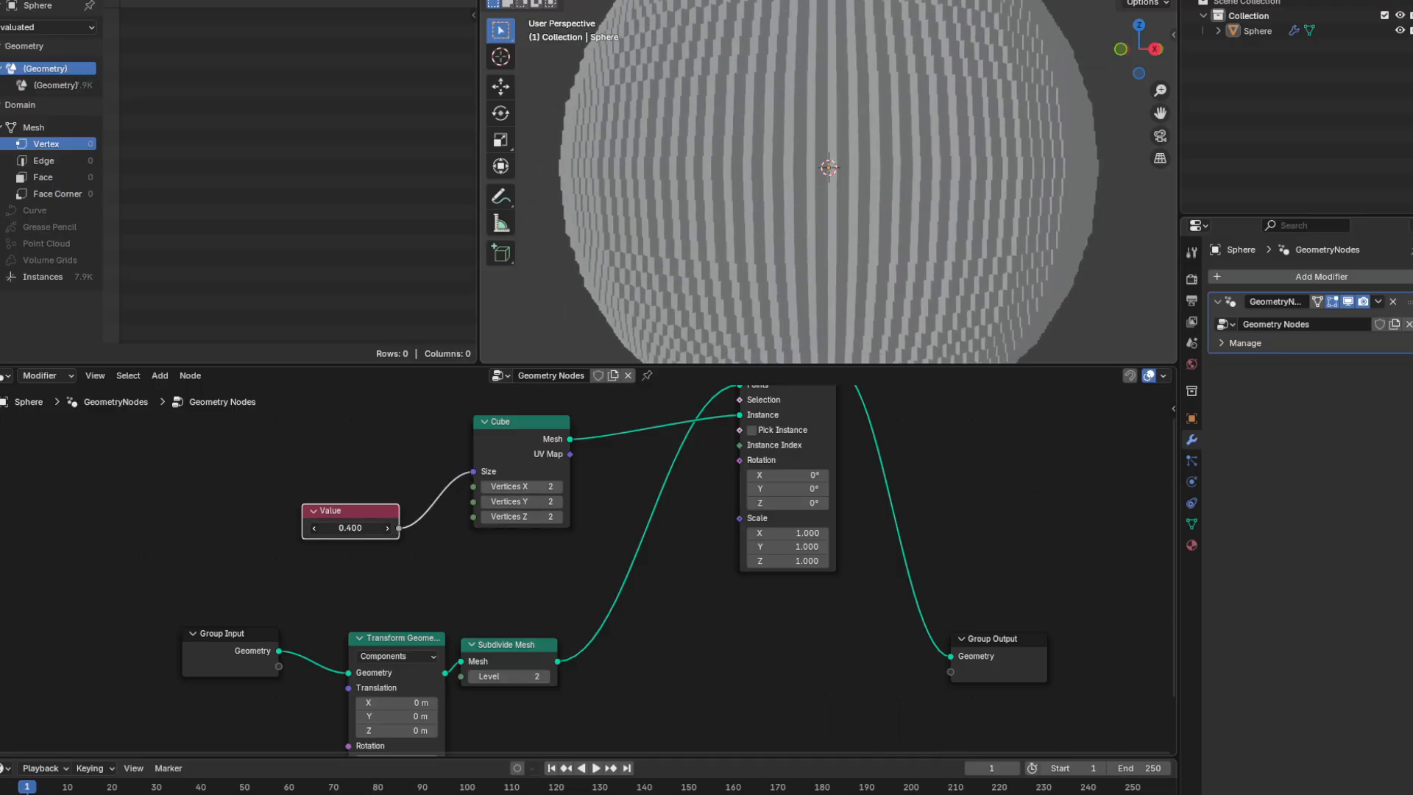
{"action": "left_click", "coordinate": [329, 528]}
{"action": "type", "text": "0.2"}
{"action": "key", "text": "Return"}
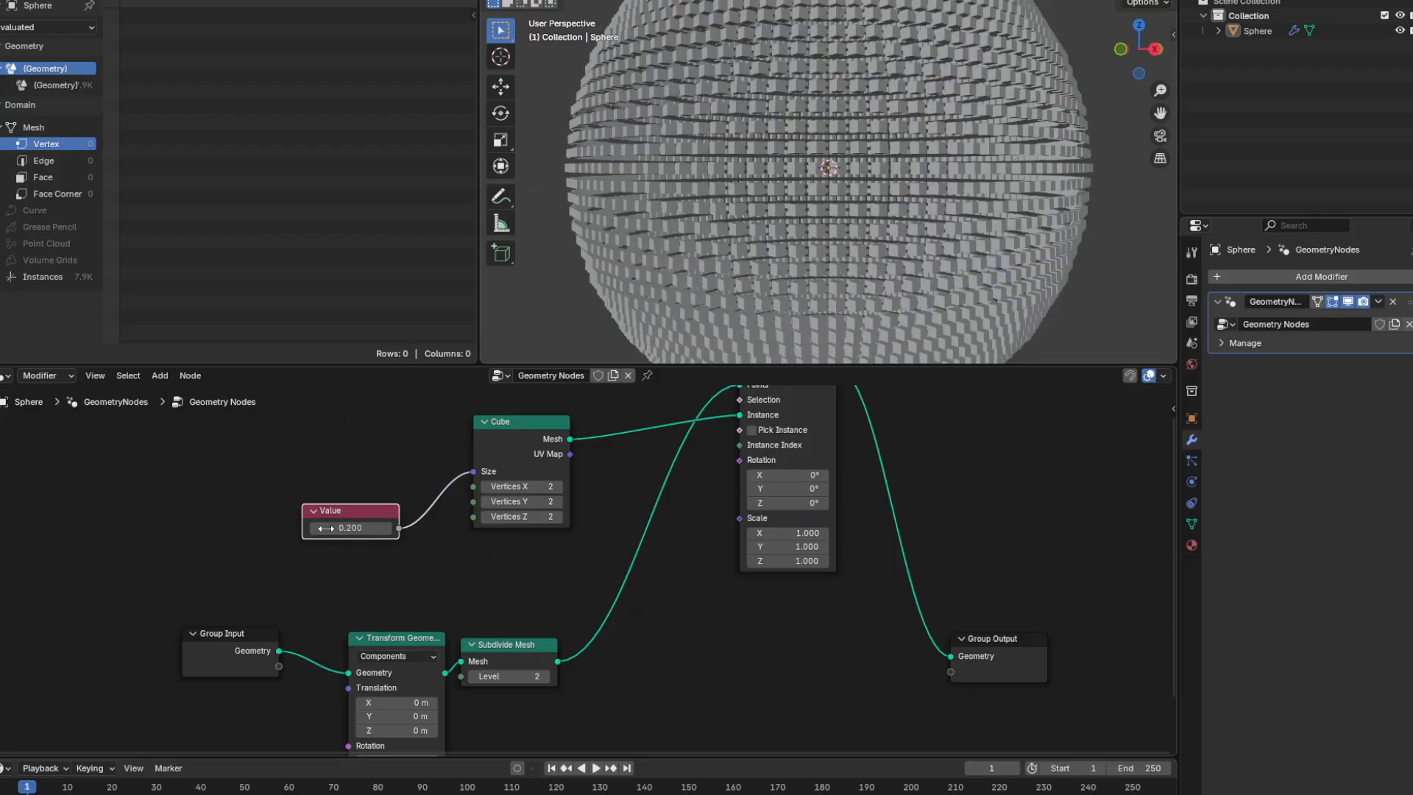
{"action": "middle_click_drag", "start_coordinate": [1065, 343], "coordinate": [885, 120]}
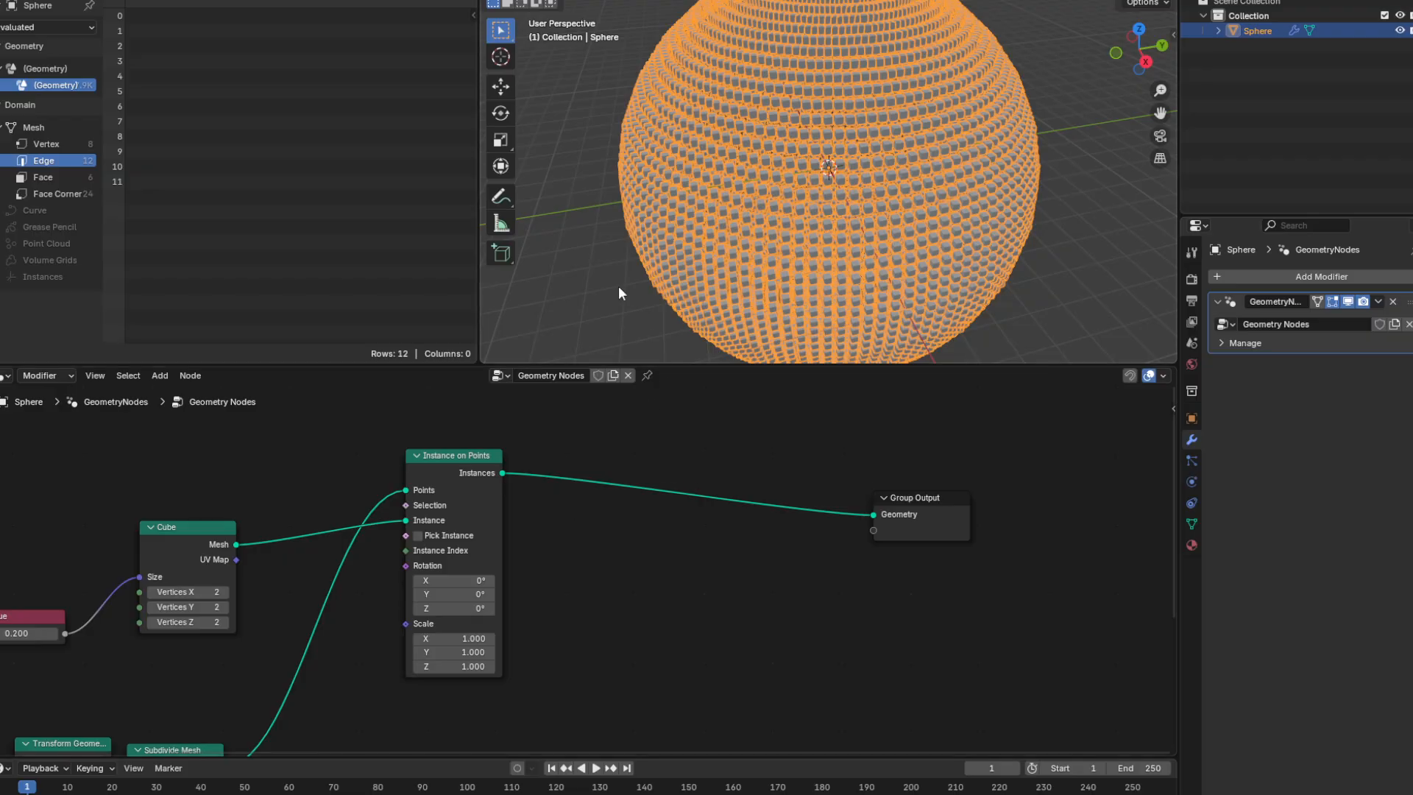
{"action": "left_click", "coordinate": [618, 287]}
{"action": "middle_click_drag", "start_coordinate": [622, 286], "coordinate": [647, 274]}
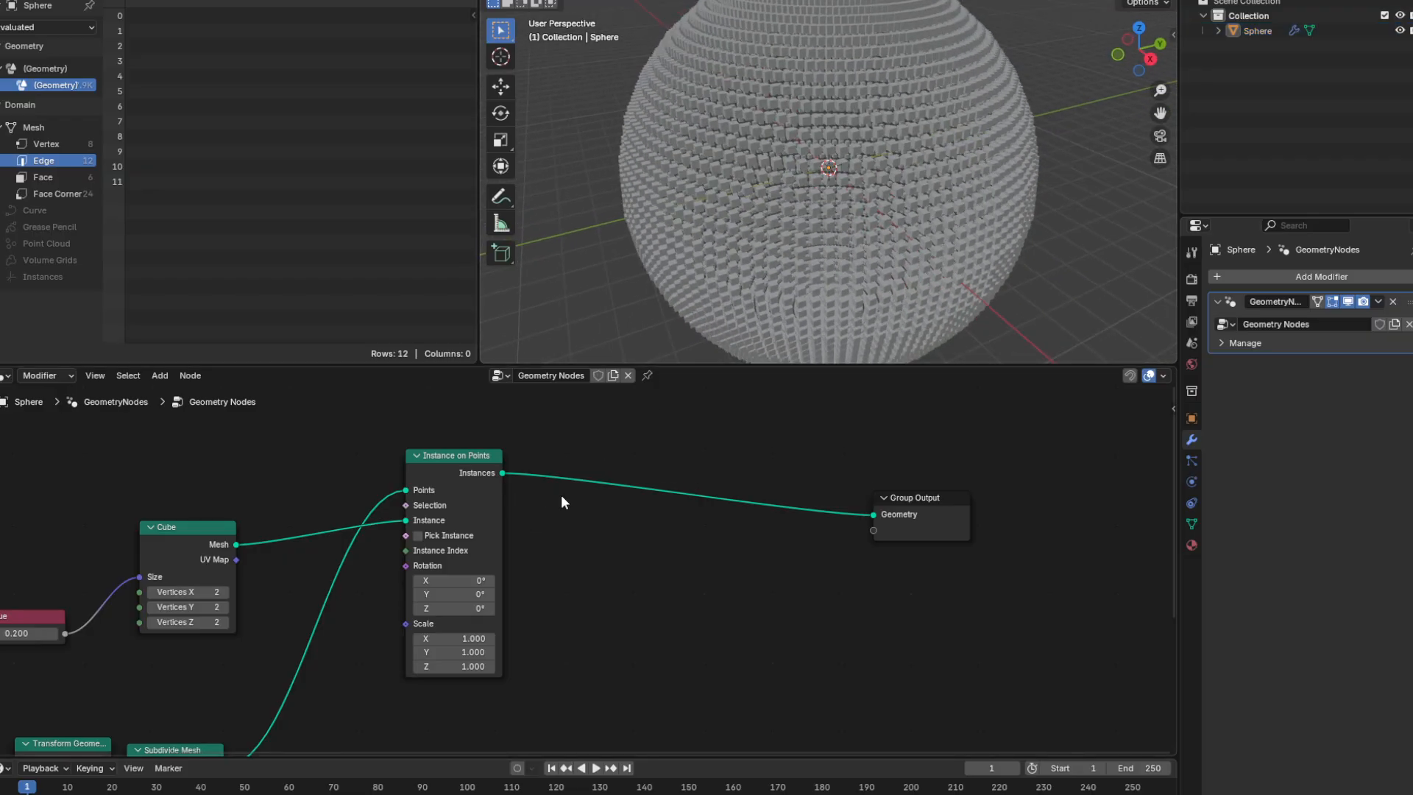
Add a Scale Instances node and insert it on the link between Instance on Points and Group Output.
{"action": "right_click", "coordinate": [581, 510]}
{"action": "mouse_move", "coordinate": [582, 512]}
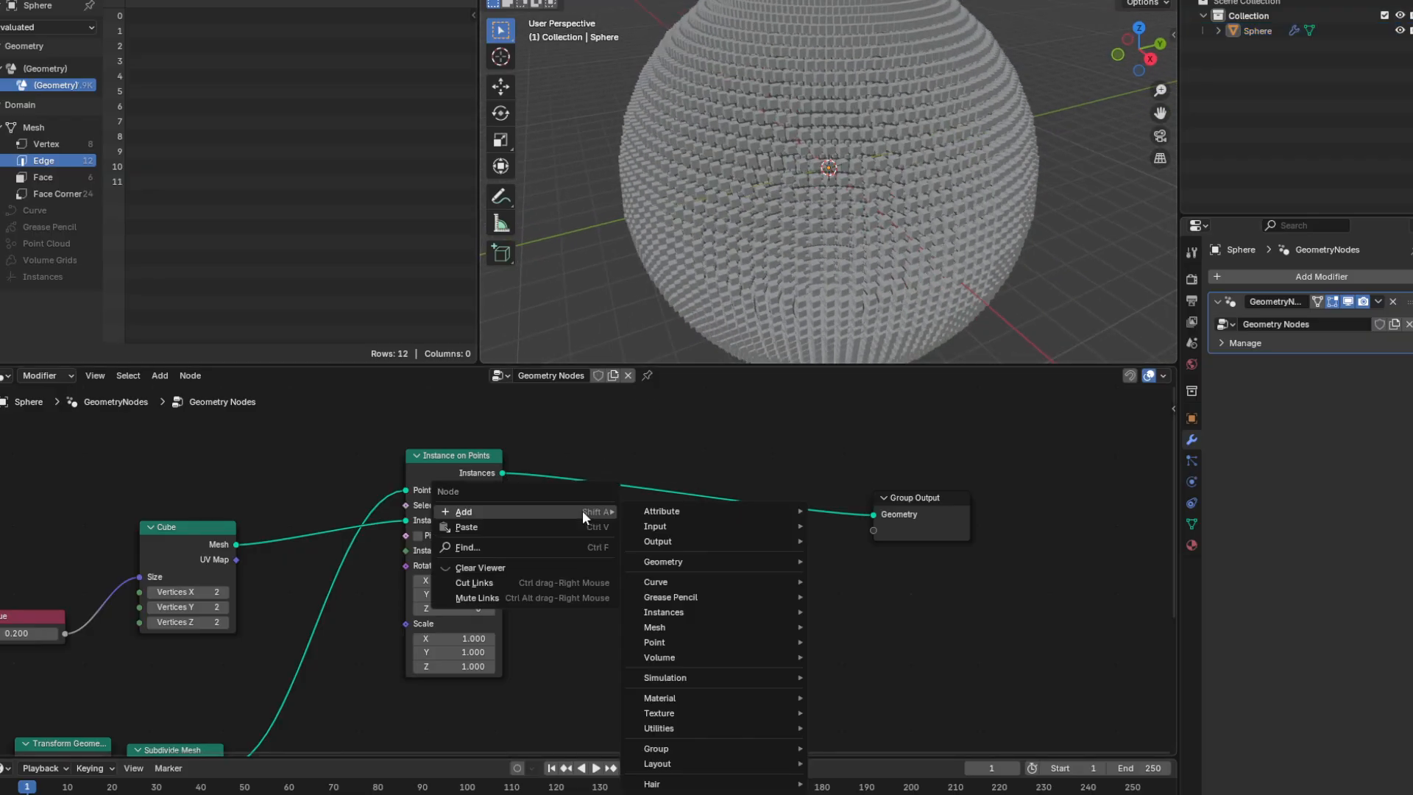
{"action": "type", "text": "sca"}
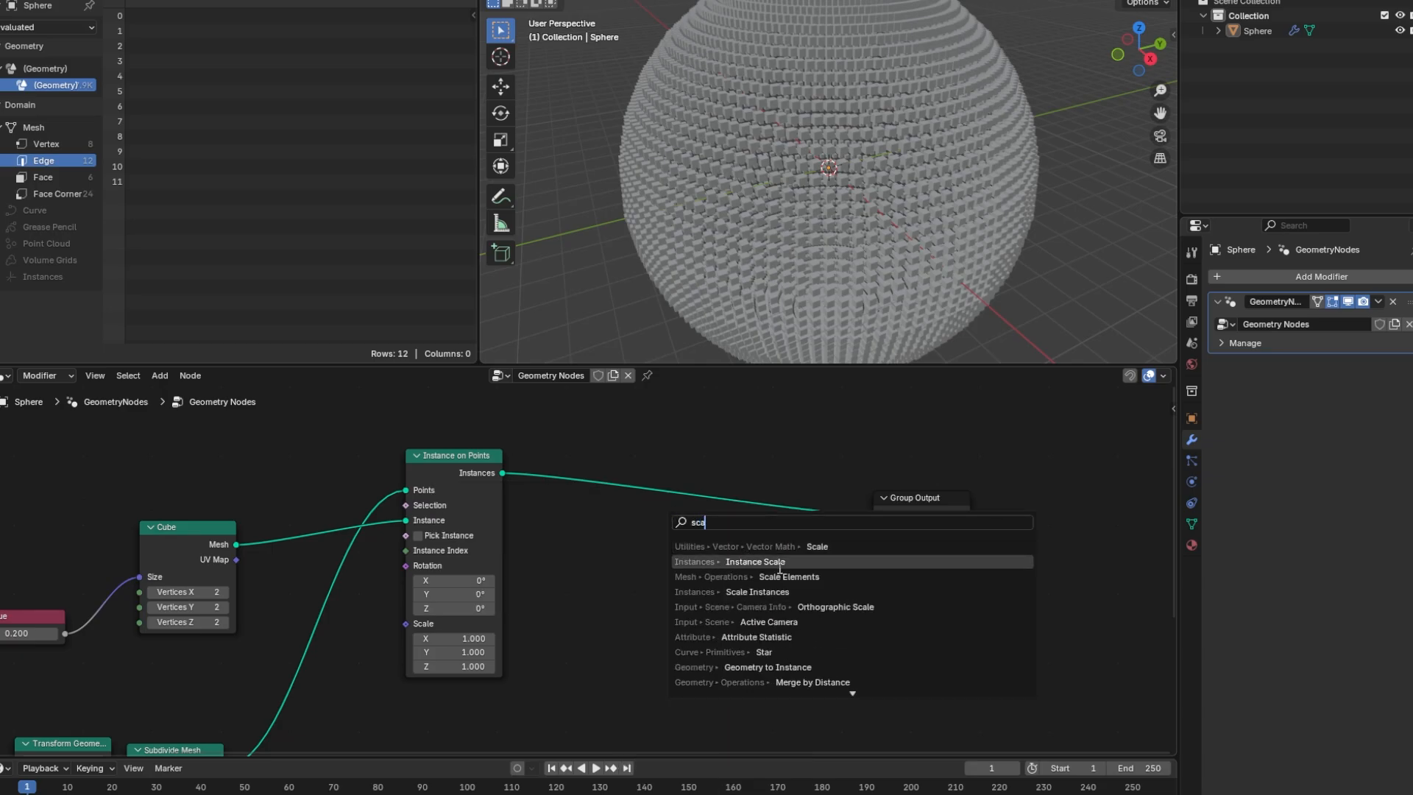
{"action": "type", "text": "le in"}
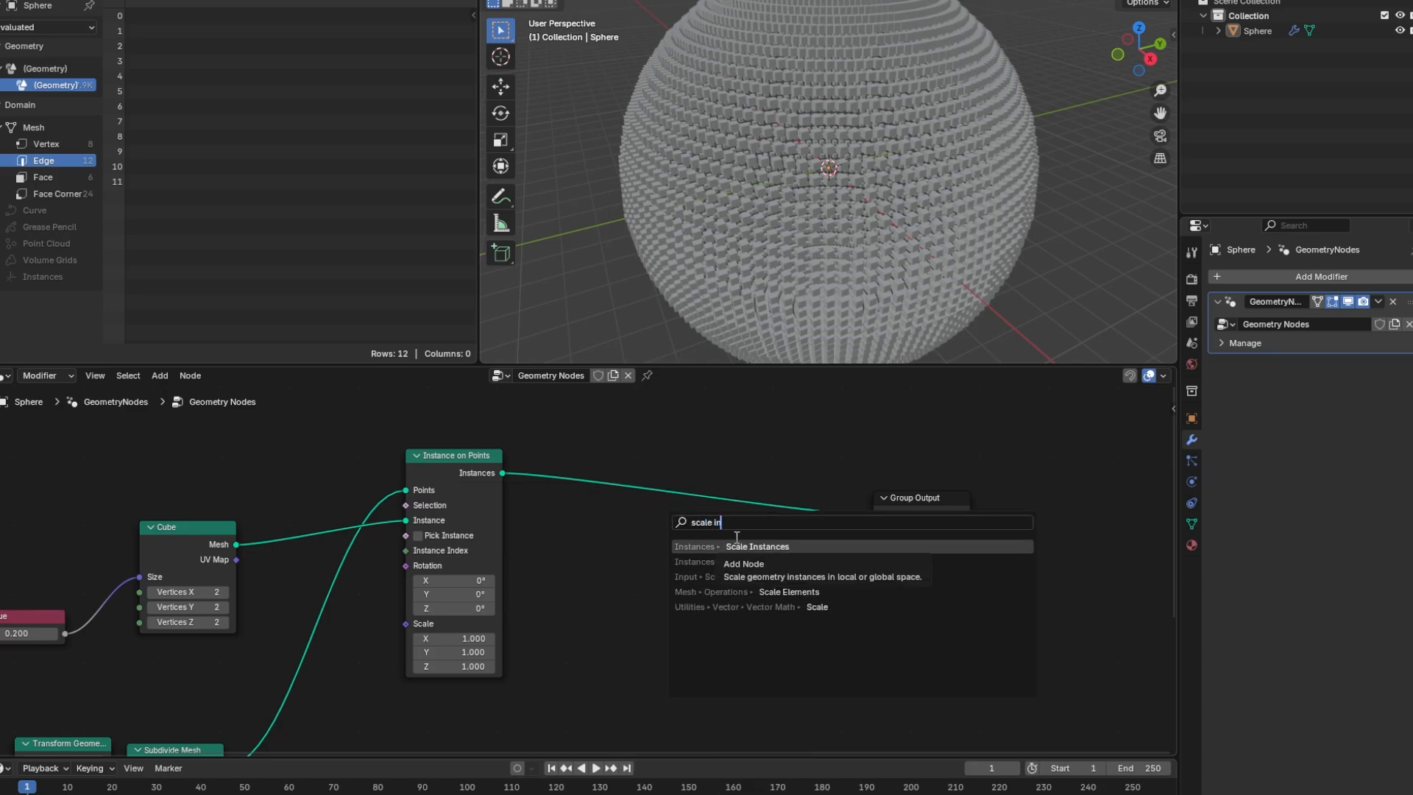
{"action": "left_click", "coordinate": [732, 546]}
{"action": "left_click", "coordinate": [670, 524]}
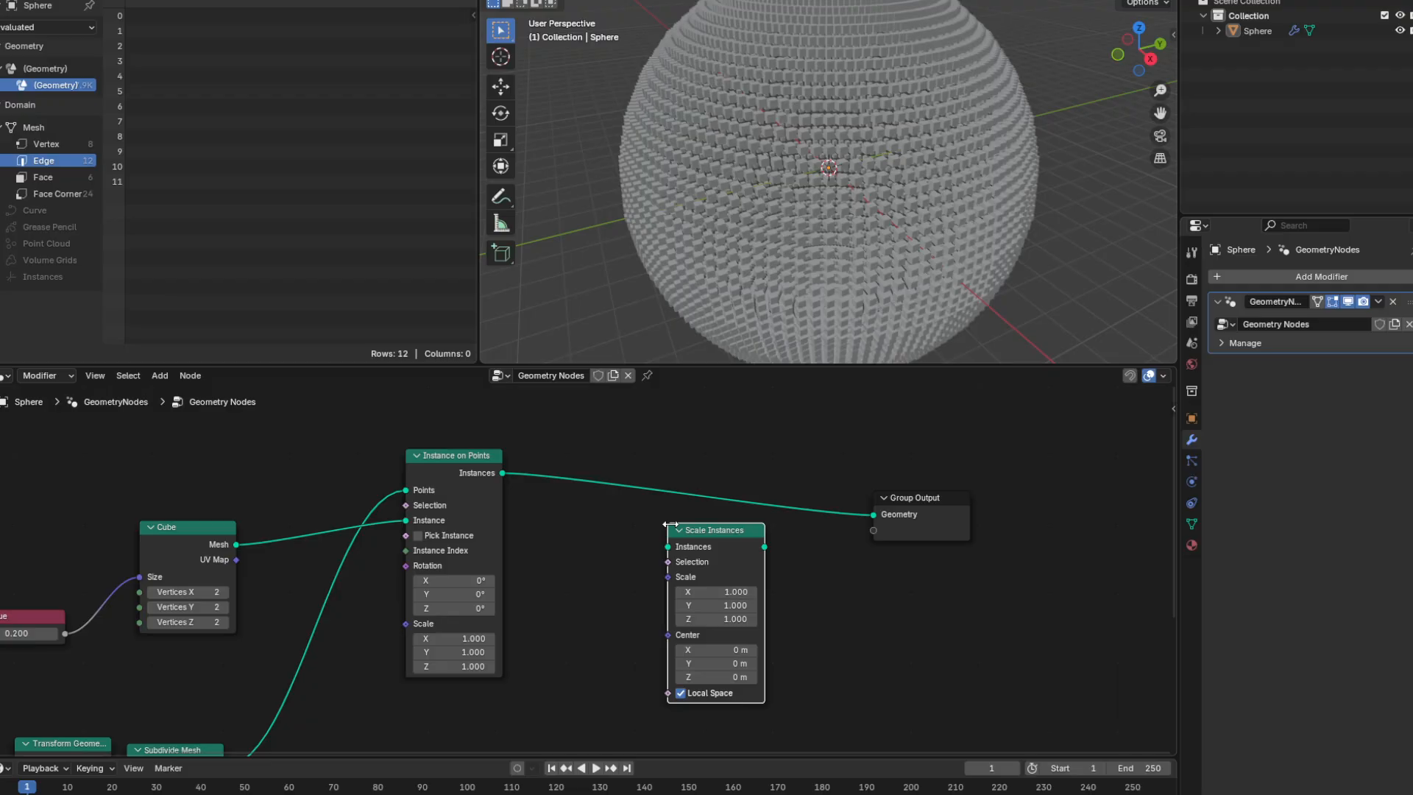
{"action": "left_click_drag", "start_coordinate": [689, 527], "coordinate": [773, 491]}
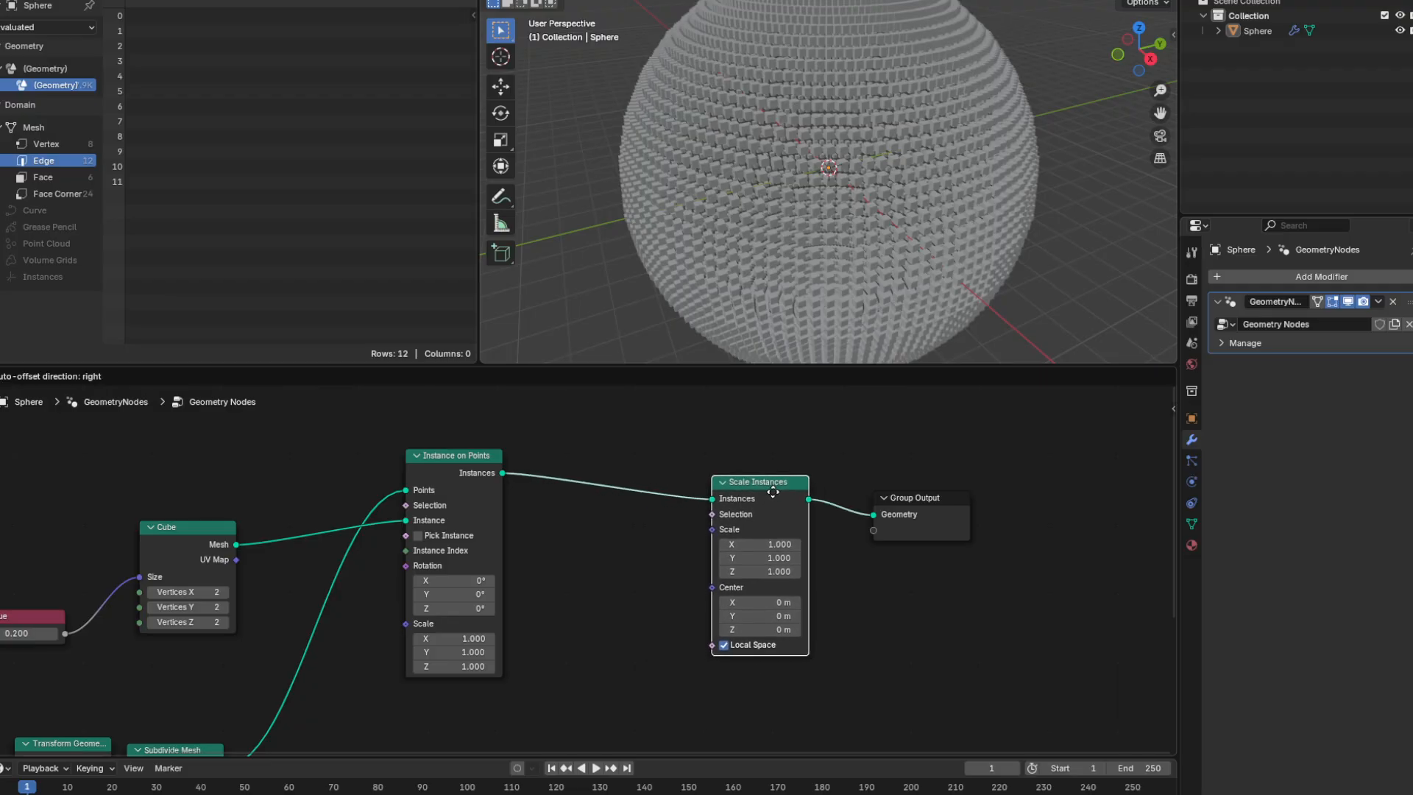
Add a Noise Texture node between the Instance on Points and Scale Instances nodes, leaving it unlinked.
{"action": "right_click", "coordinate": [573, 608]}
{"action": "left_click", "coordinate": [599, 588]}
{"action": "right_click", "coordinate": [594, 587]}
{"action": "mouse_move", "coordinate": [595, 586]}
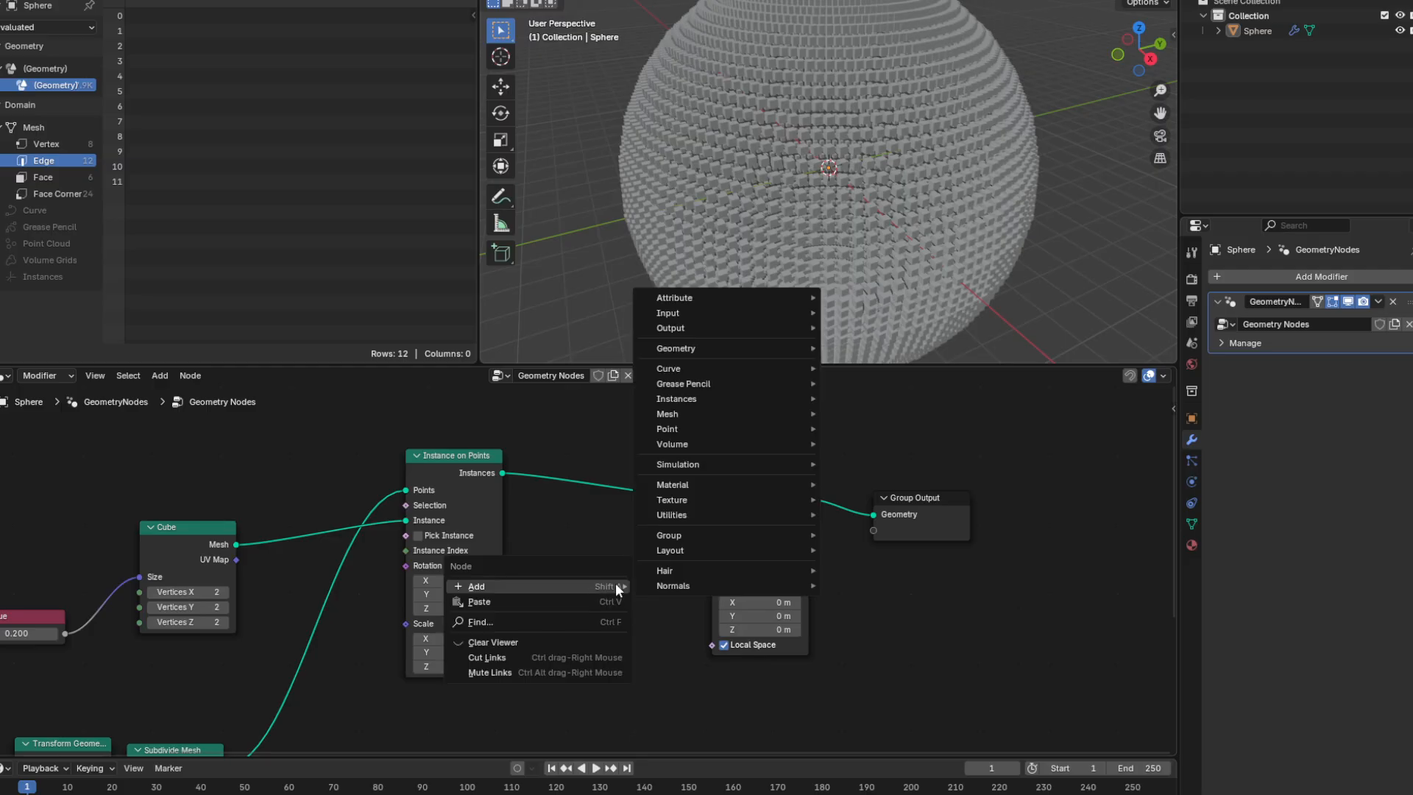
{"action": "type", "text": "noi"}
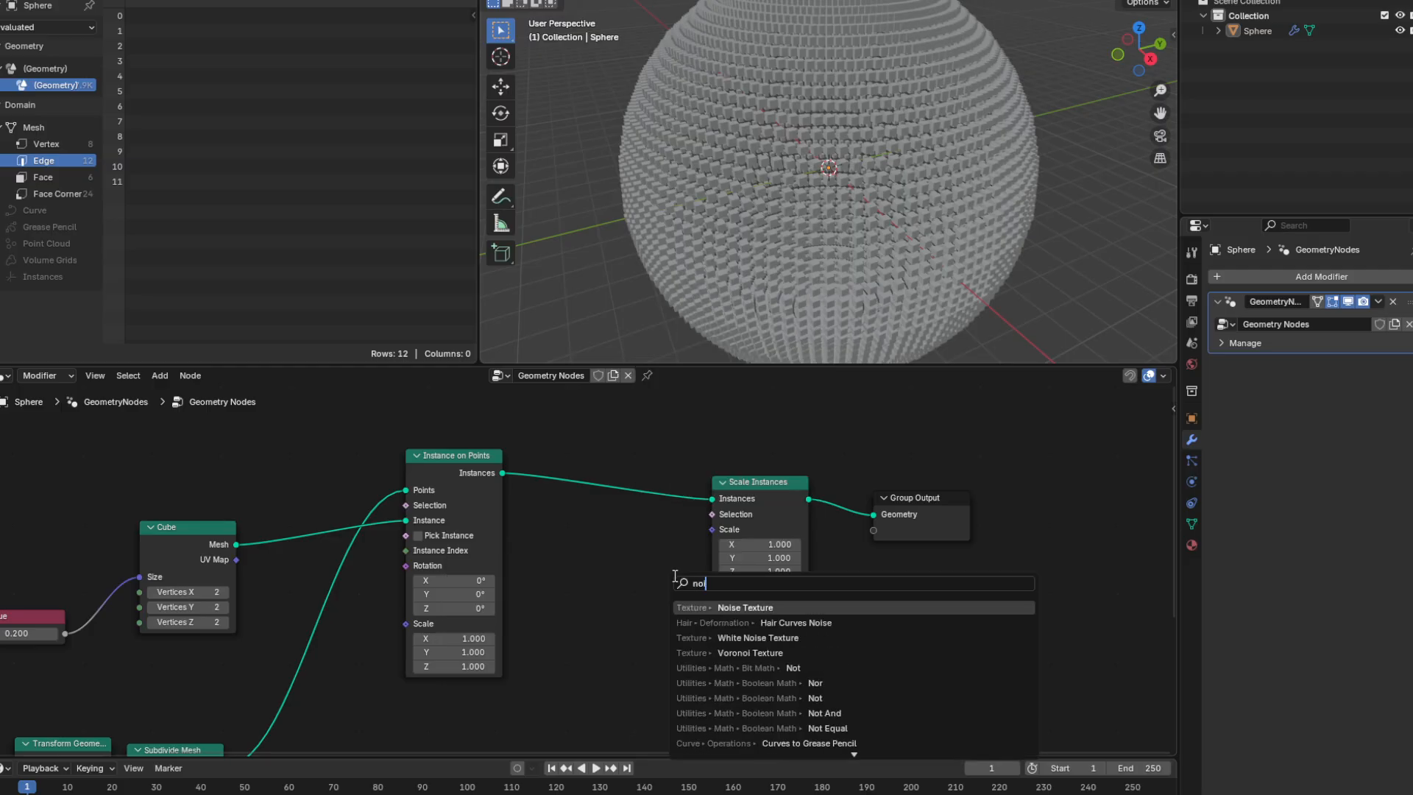
{"action": "left_click", "coordinate": [705, 607]}
{"action": "left_click", "coordinate": [642, 571]}
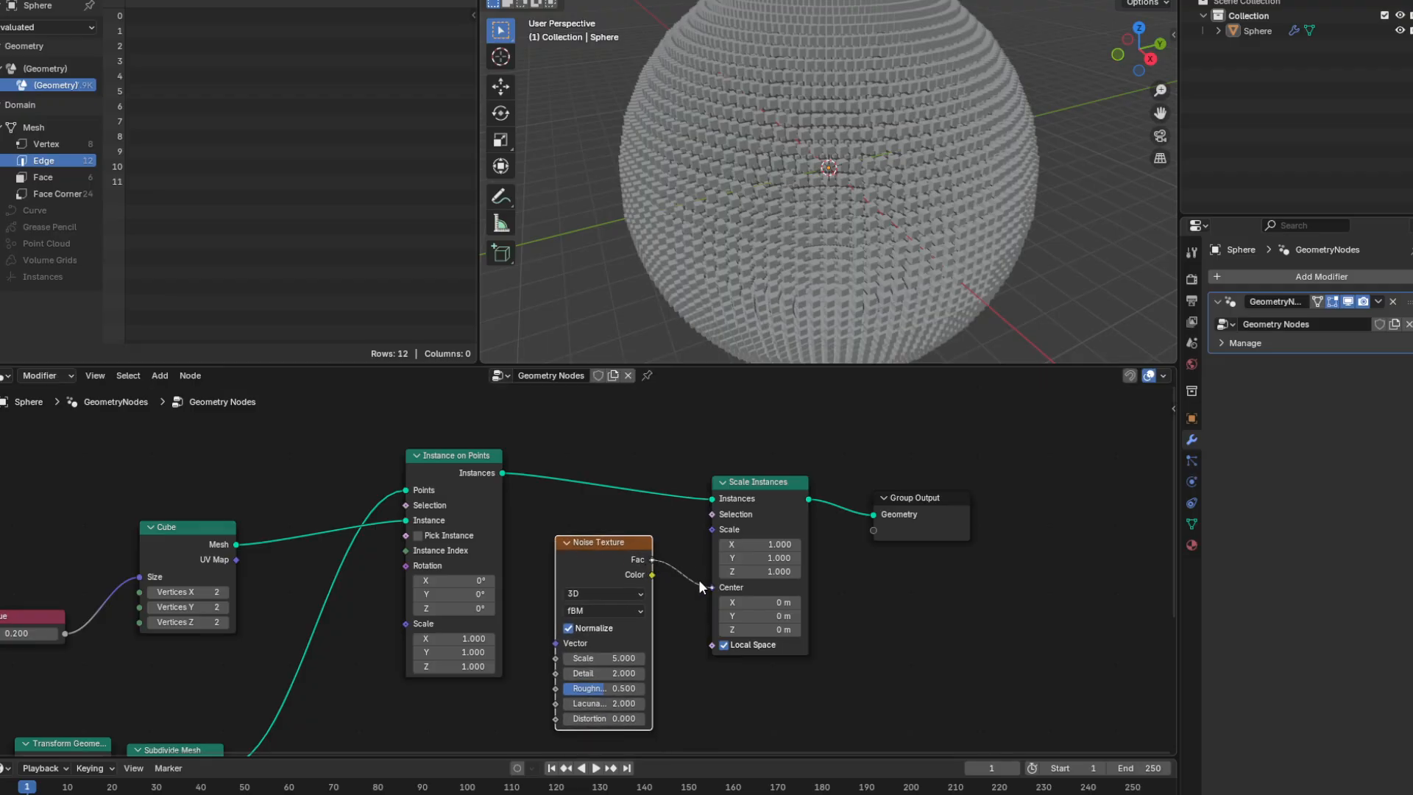
Feed the Noise Texture's Fac into the Scale input of Scale Instances, and replace that link with its Color output.
{"action": "left_click_drag", "start_coordinate": [696, 532], "coordinate": [696, 533]}
{"action": "middle_click_drag", "start_coordinate": [807, 250], "coordinate": [861, 206]}
{"action": "scroll", "coordinate": [889, 200], "scroll_direction": "up", "scroll_amount": 2}
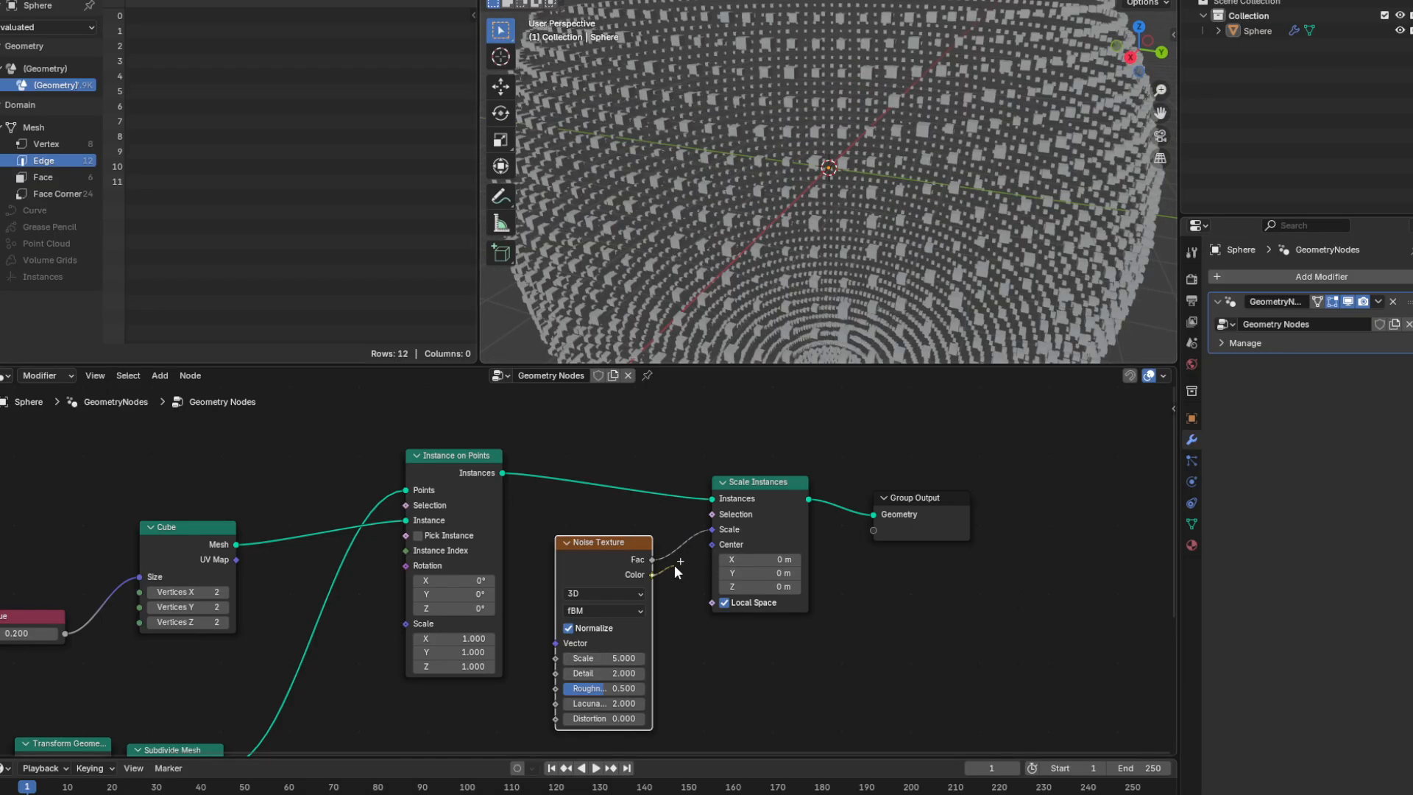
{"action": "left_click_drag", "start_coordinate": [674, 563], "coordinate": [712, 529]}
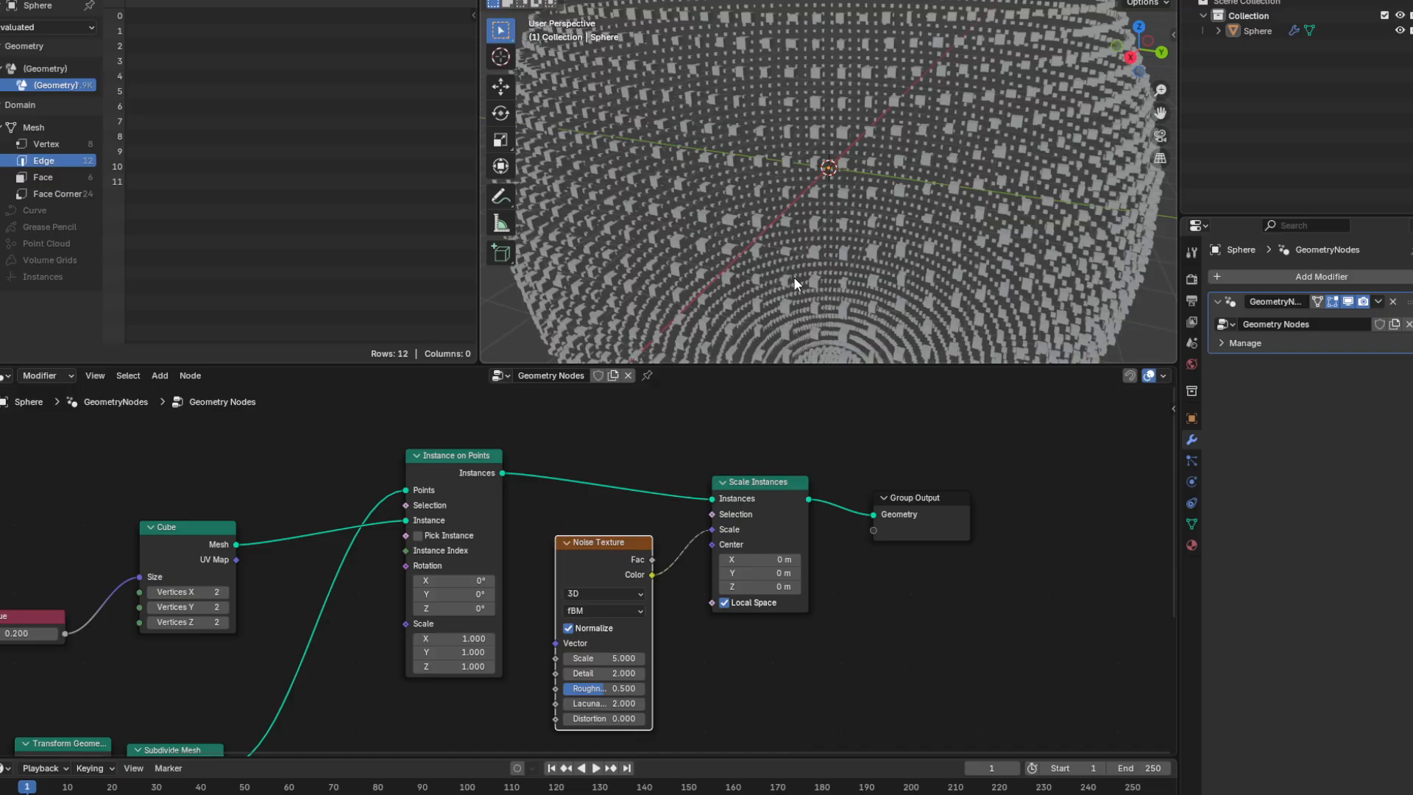
{"action": "scroll", "coordinate": [793, 276], "scroll_direction": "down", "scroll_amount": 3}
{"action": "middle_click_drag", "start_coordinate": [794, 277], "coordinate": [774, 241]}
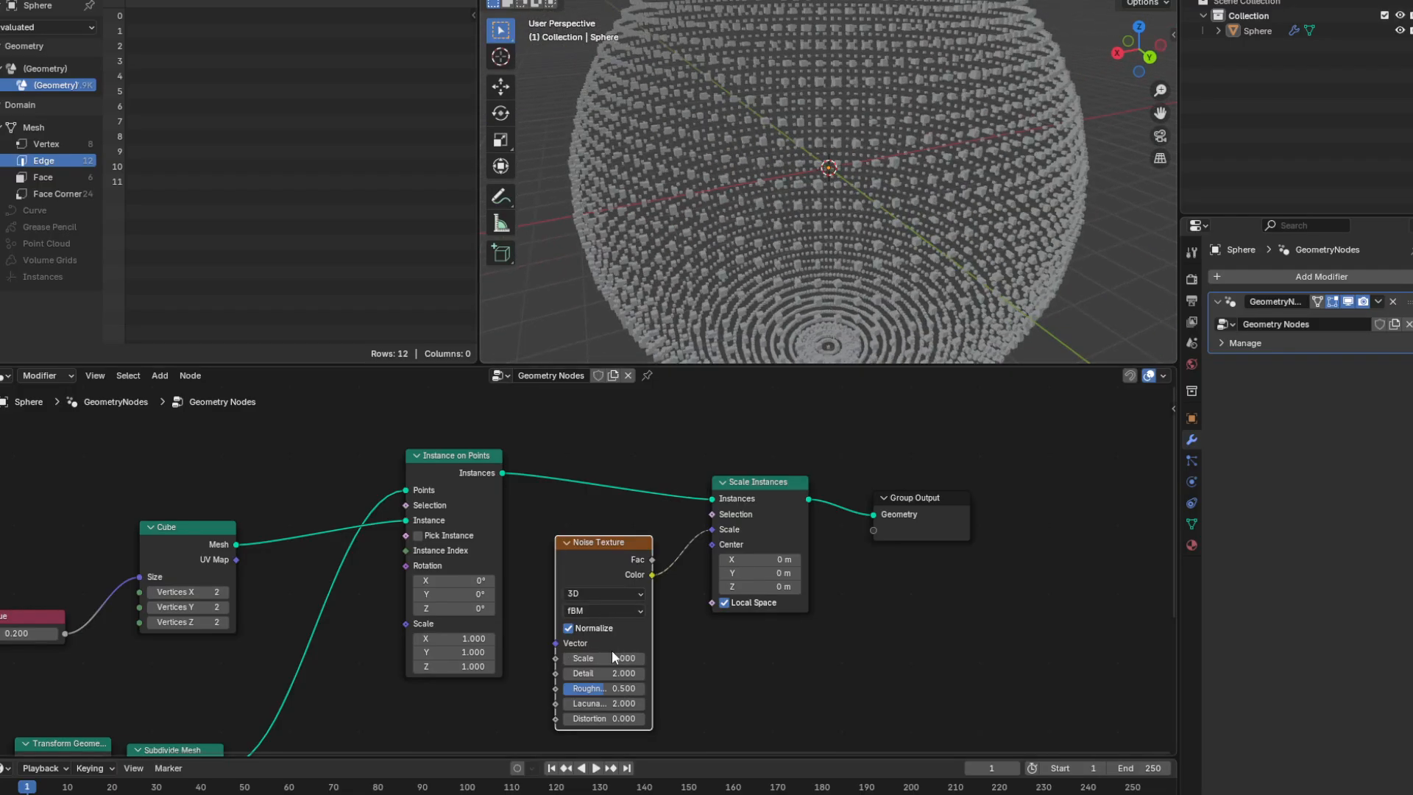
Set the Noise Texture's Scale to 0.1 and move the node below the Instance on Points node.
{"action": "left_click", "coordinate": [607, 656]}
{"action": "type", "text": "0.1"}
{"action": "key", "text": "Return"}
{"action": "middle_click_drag", "start_coordinate": [658, 579], "coordinate": [661, 533]}
{"action": "left_click_drag", "start_coordinate": [630, 500], "coordinate": [526, 670]}
{"action": "middle_click_drag", "start_coordinate": [639, 656], "coordinate": [646, 526]}
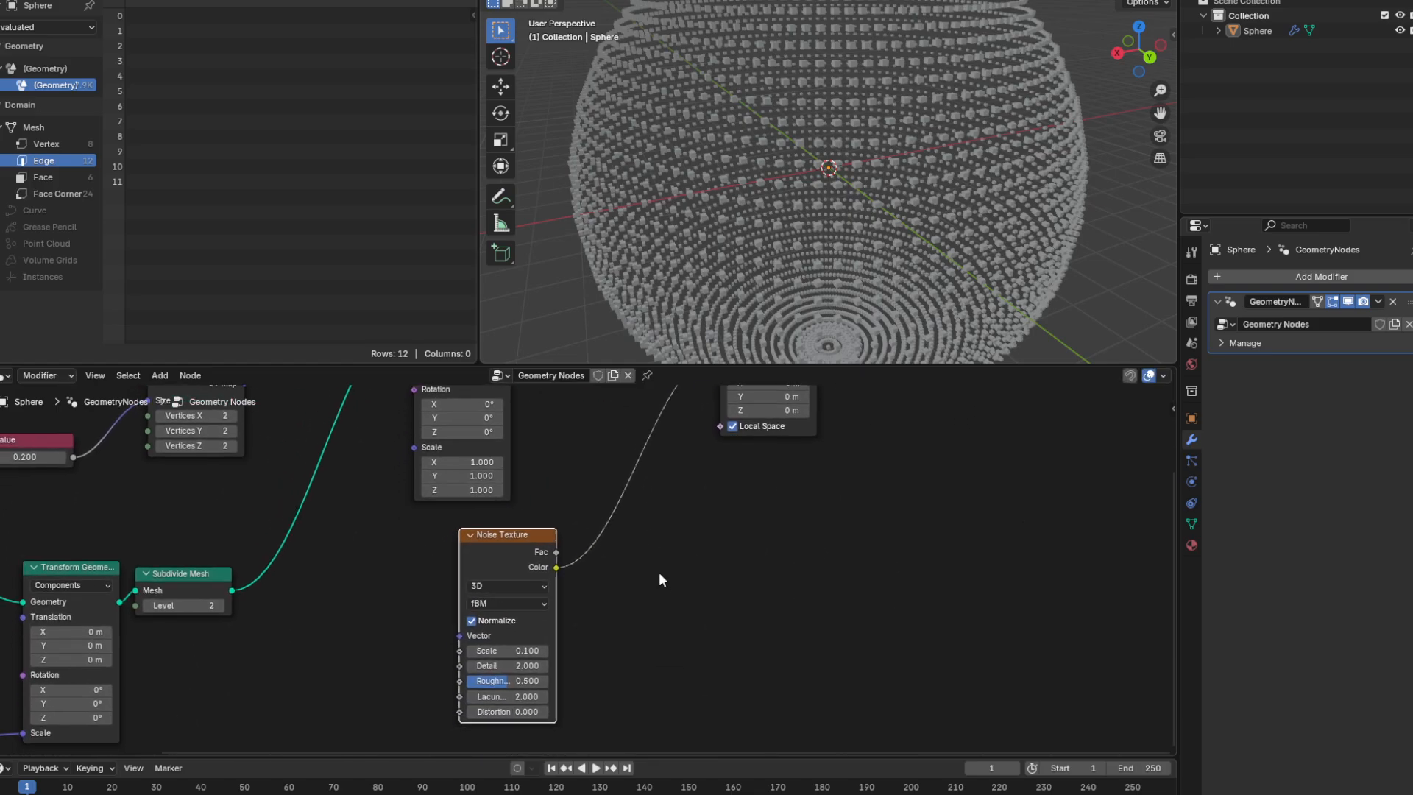
{"action": "right_click", "coordinate": [660, 577]}
{"action": "mouse_move", "coordinate": [661, 577]}
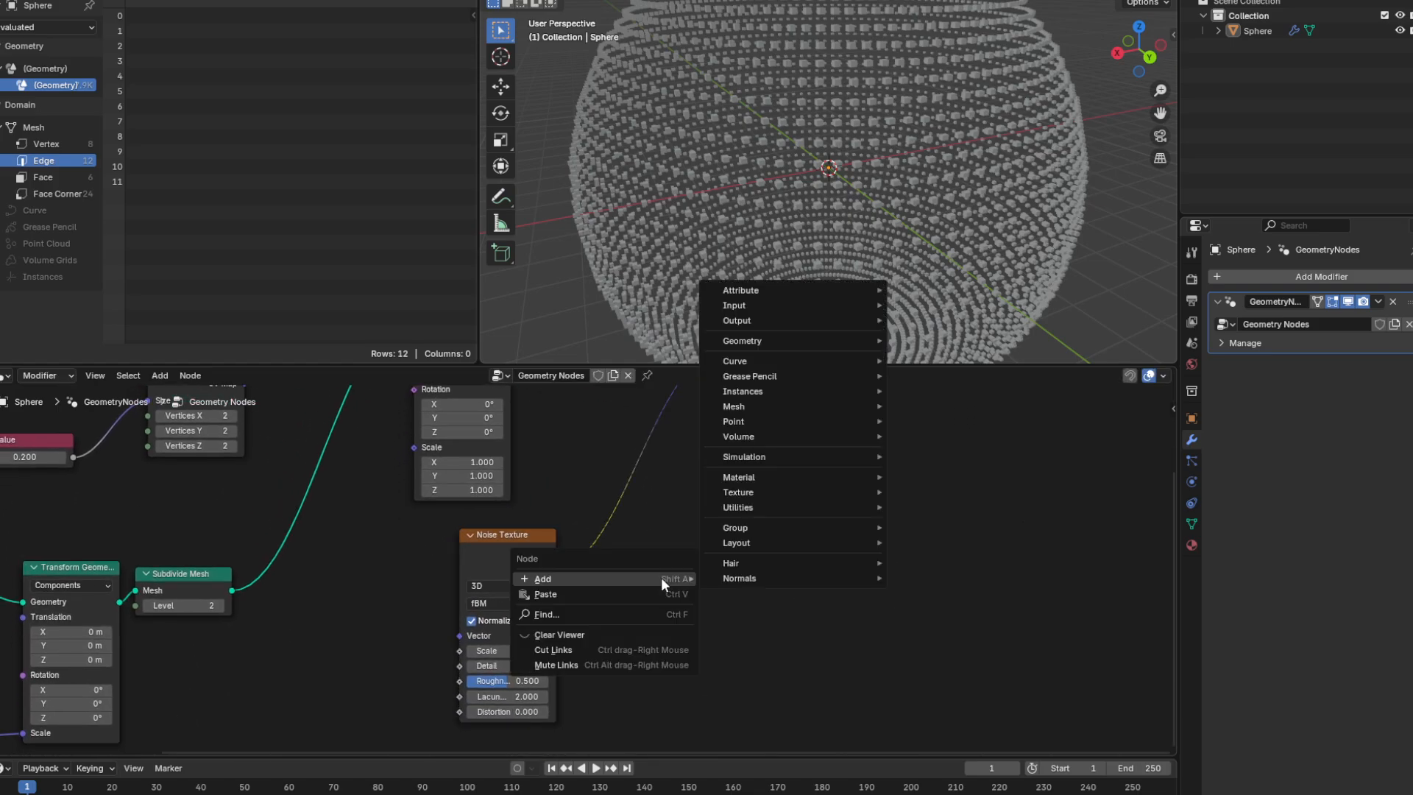
{"action": "key", "text": "m"}
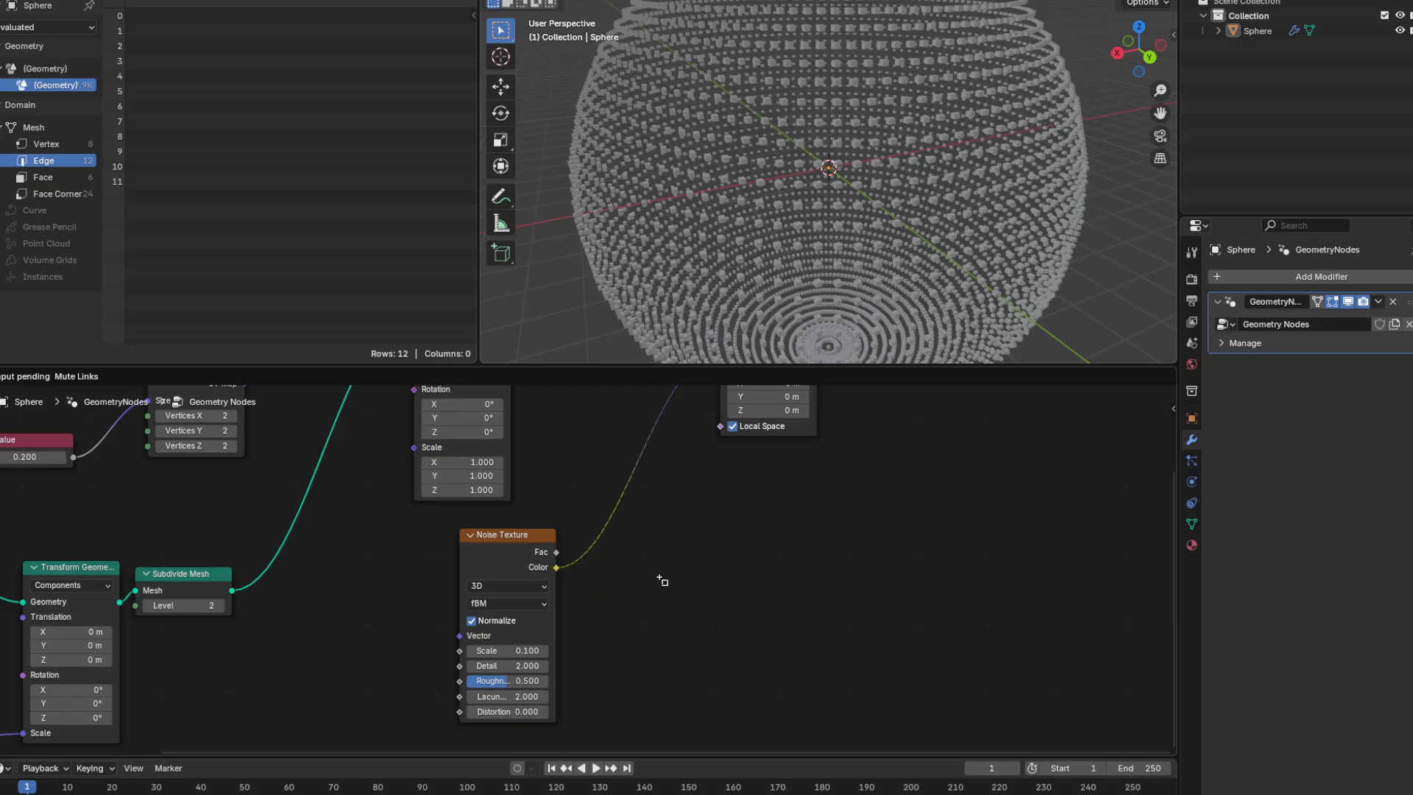
Insert a vector Multiply node between the Noise Texture's Color and the Scale input of Scale Instances, and move it away from the texture.
{"action": "right_click", "coordinate": [646, 578]}
{"action": "mouse_move", "coordinate": [646, 579]}
{"action": "mouse_move", "coordinate": [788, 563]}
{"action": "type", "text": "multiply vec"}
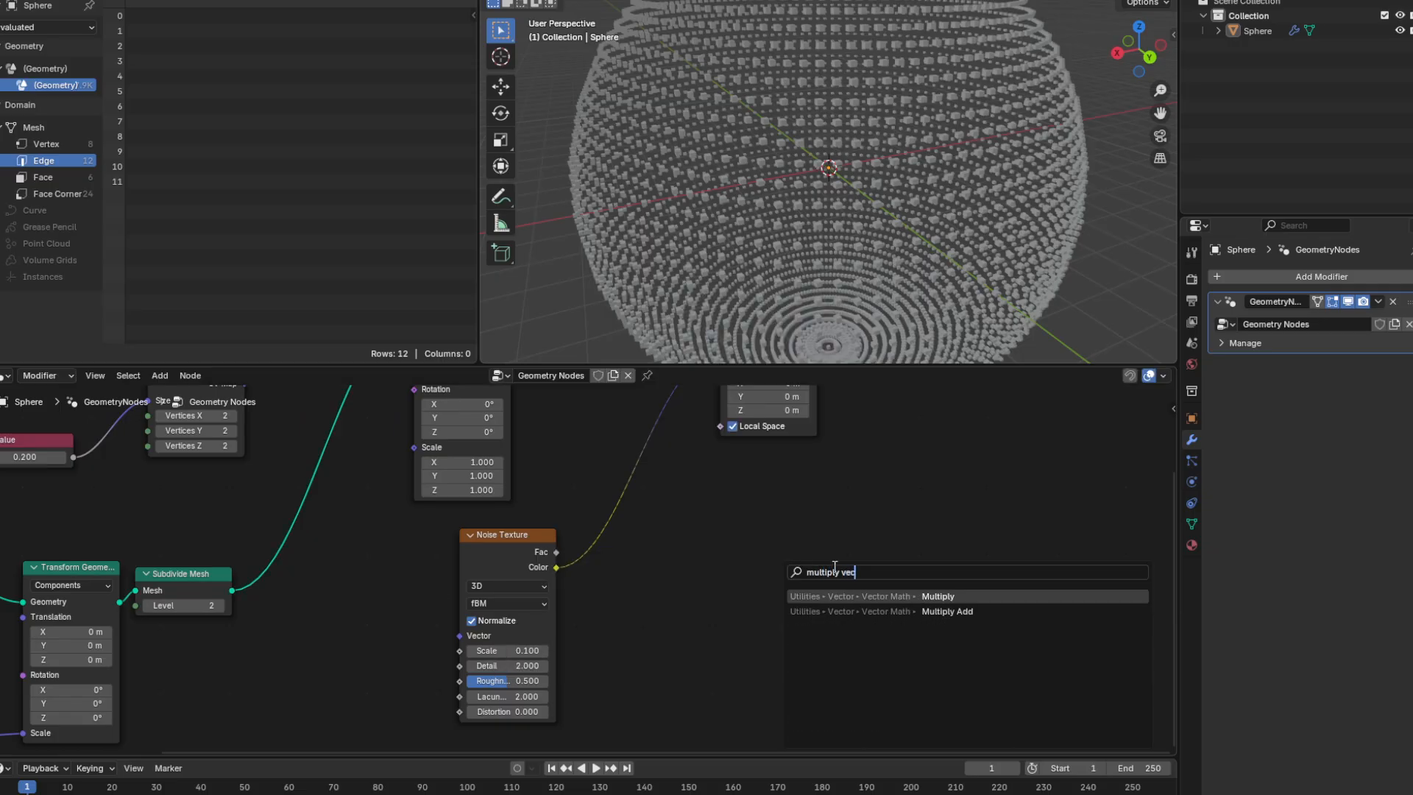
{"action": "key", "text": "Return"}
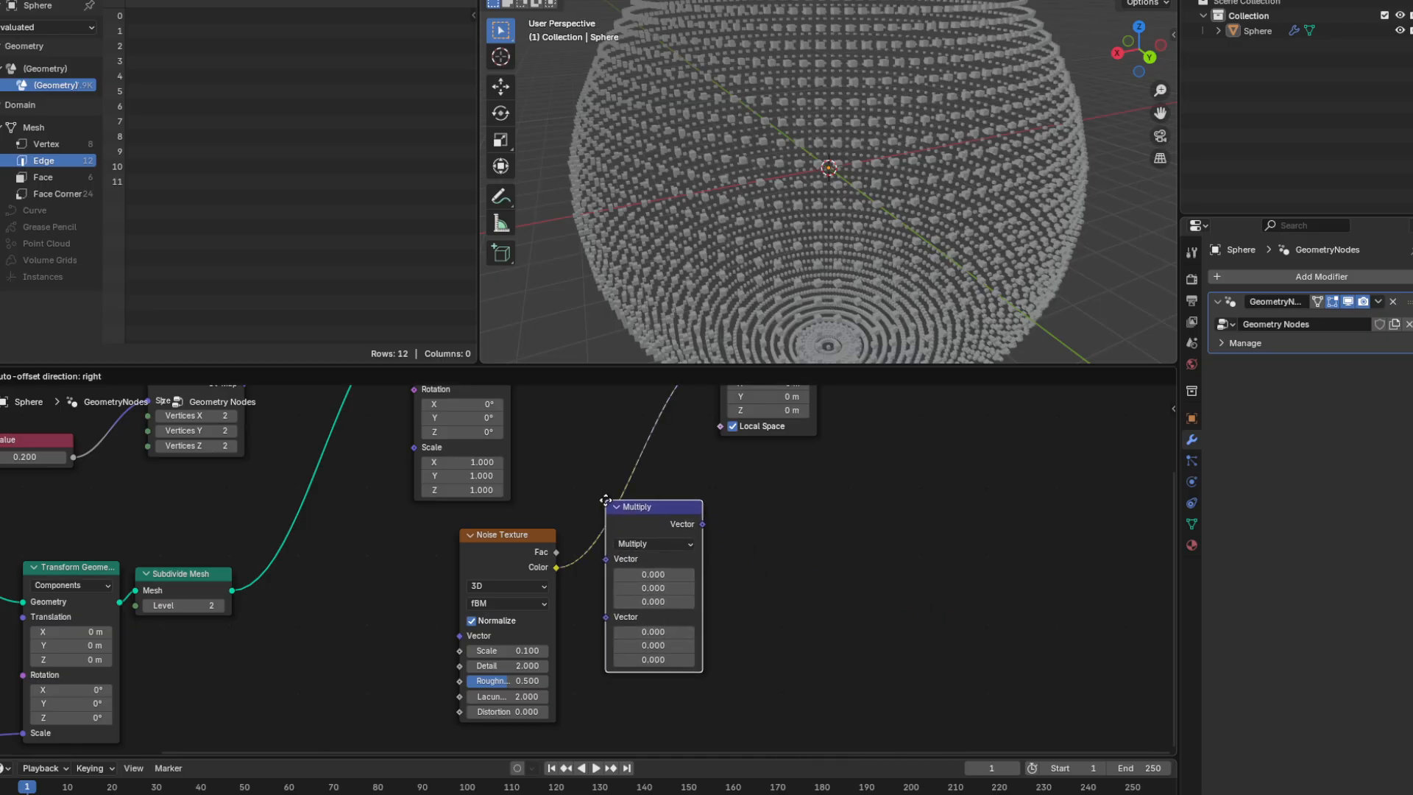
{"action": "left_click", "coordinate": [596, 501]}
{"action": "middle_click_drag", "start_coordinate": [658, 549], "coordinate": [670, 580]}
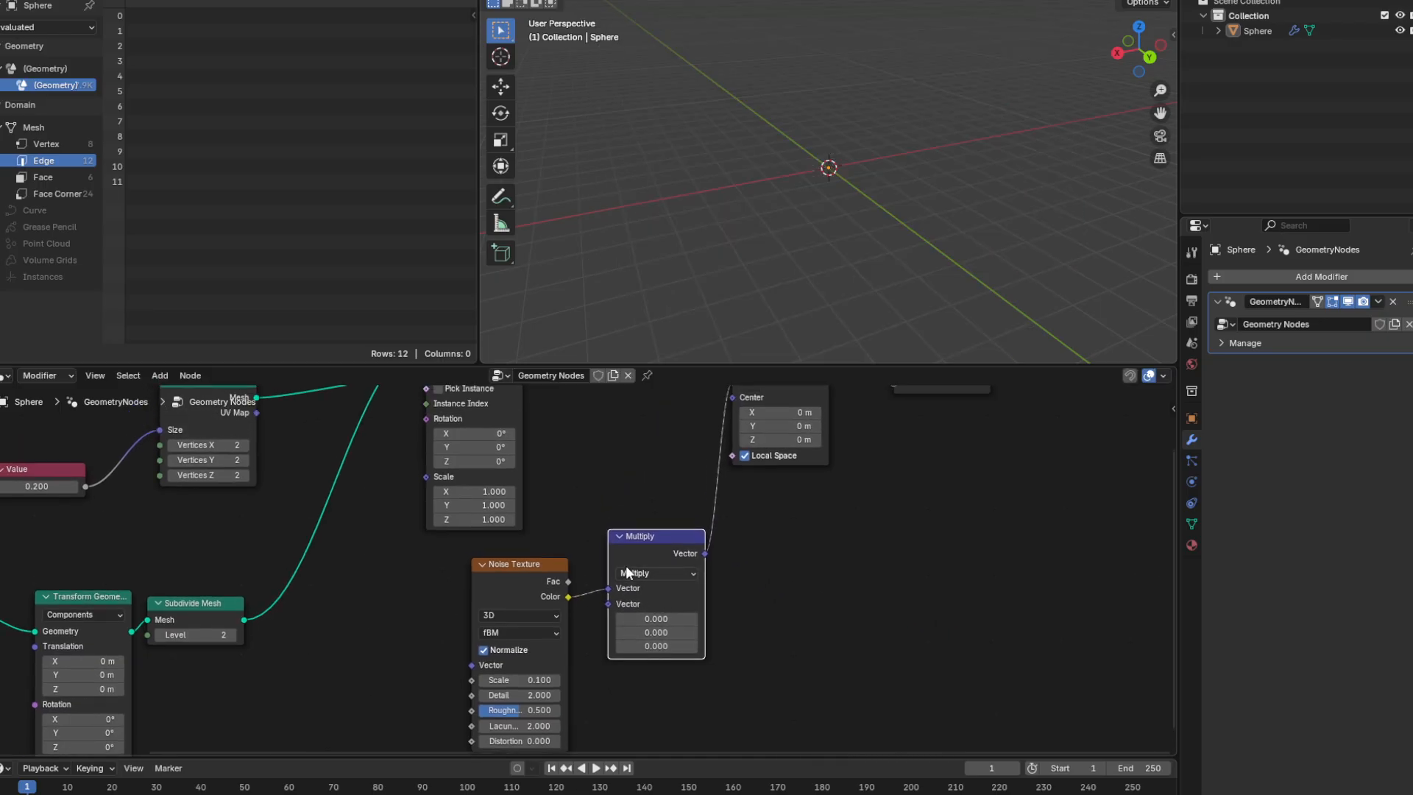
{"action": "left_click_drag", "start_coordinate": [647, 538], "coordinate": [816, 538]}
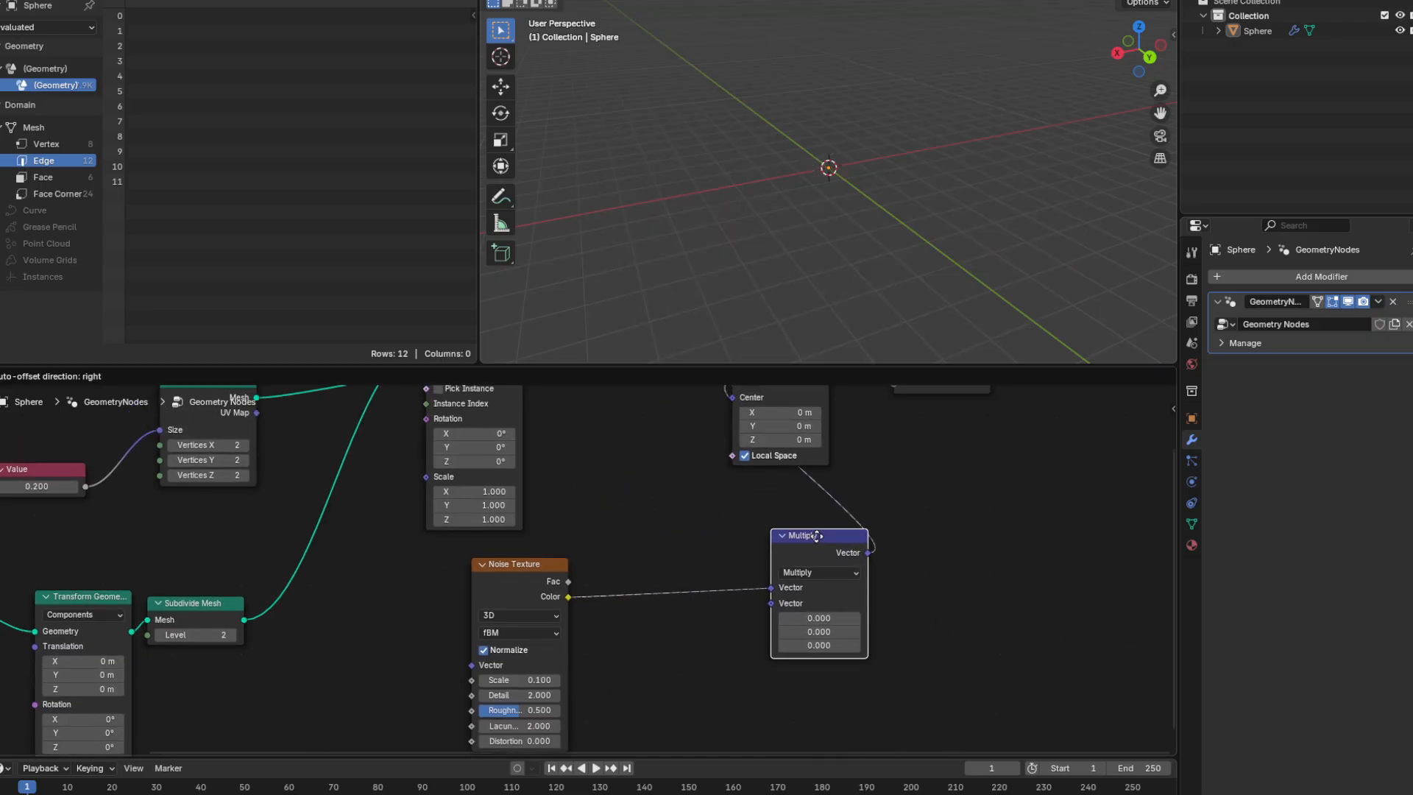
Add a second Value node beside the Noise Texture and connect it to the Multiply node's second Vector input.
{"action": "right_click", "coordinate": [668, 643]}
{"action": "mouse_move", "coordinate": [668, 645]}
{"action": "type", "text": "va"}
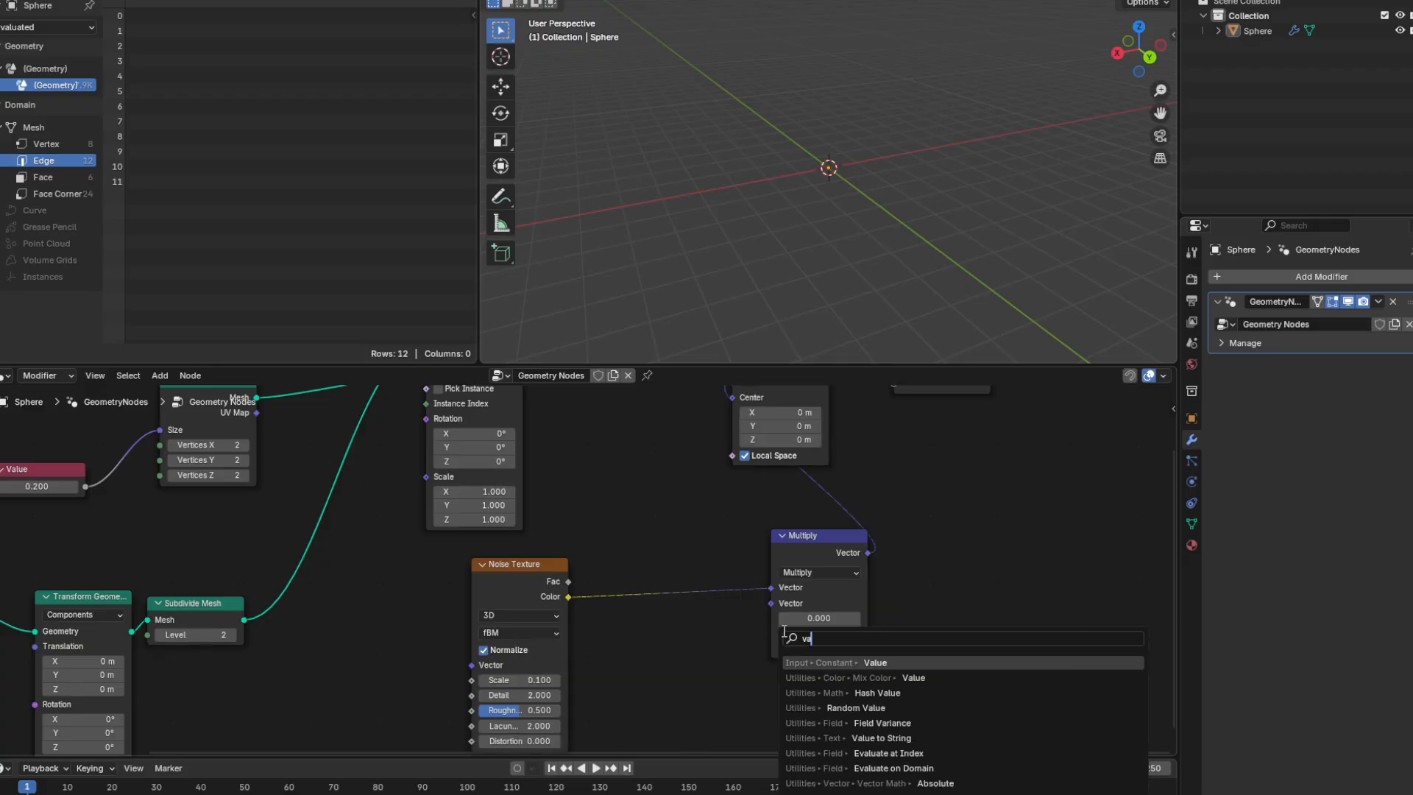
{"action": "left_click", "coordinate": [805, 662]}
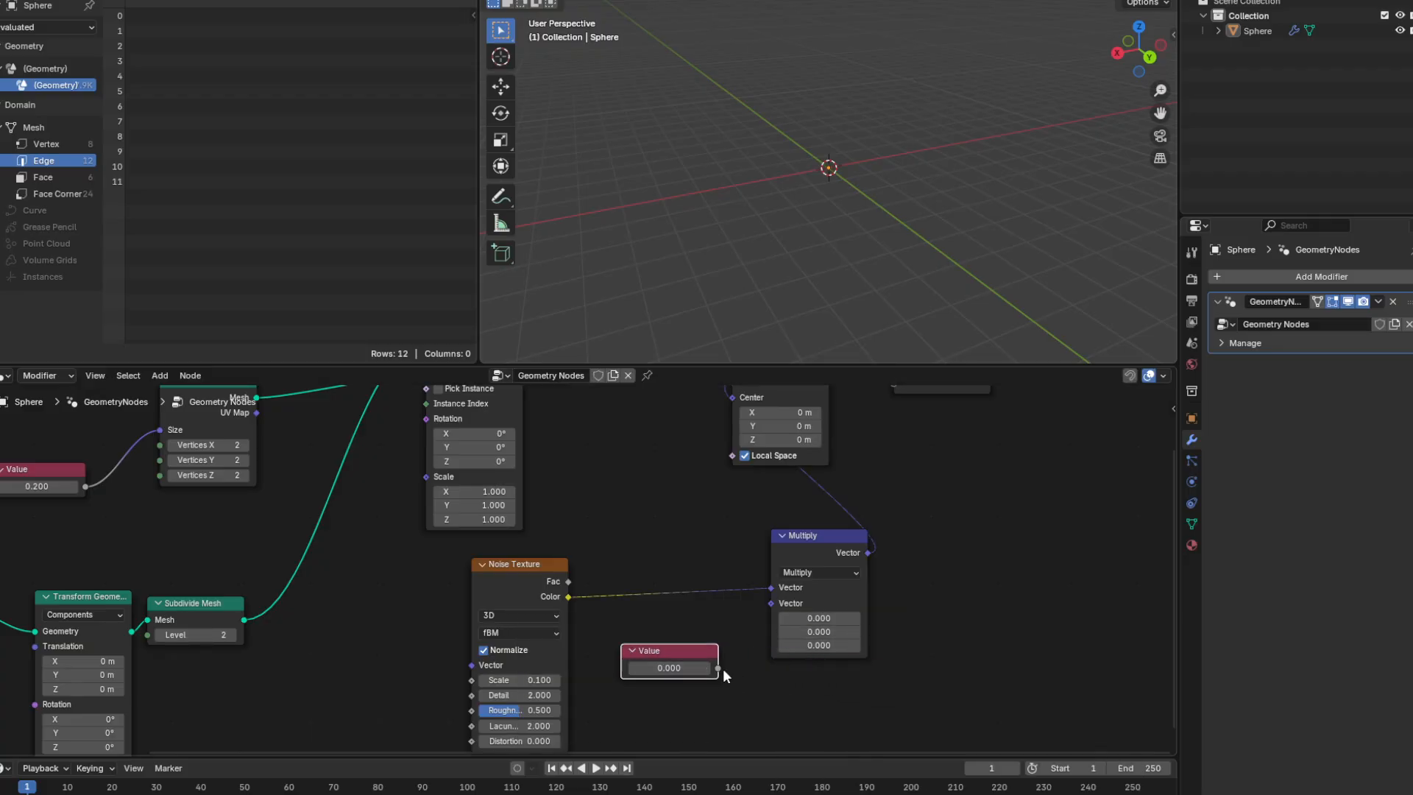
{"action": "left_click_drag", "start_coordinate": [718, 667], "coordinate": [769, 604]}
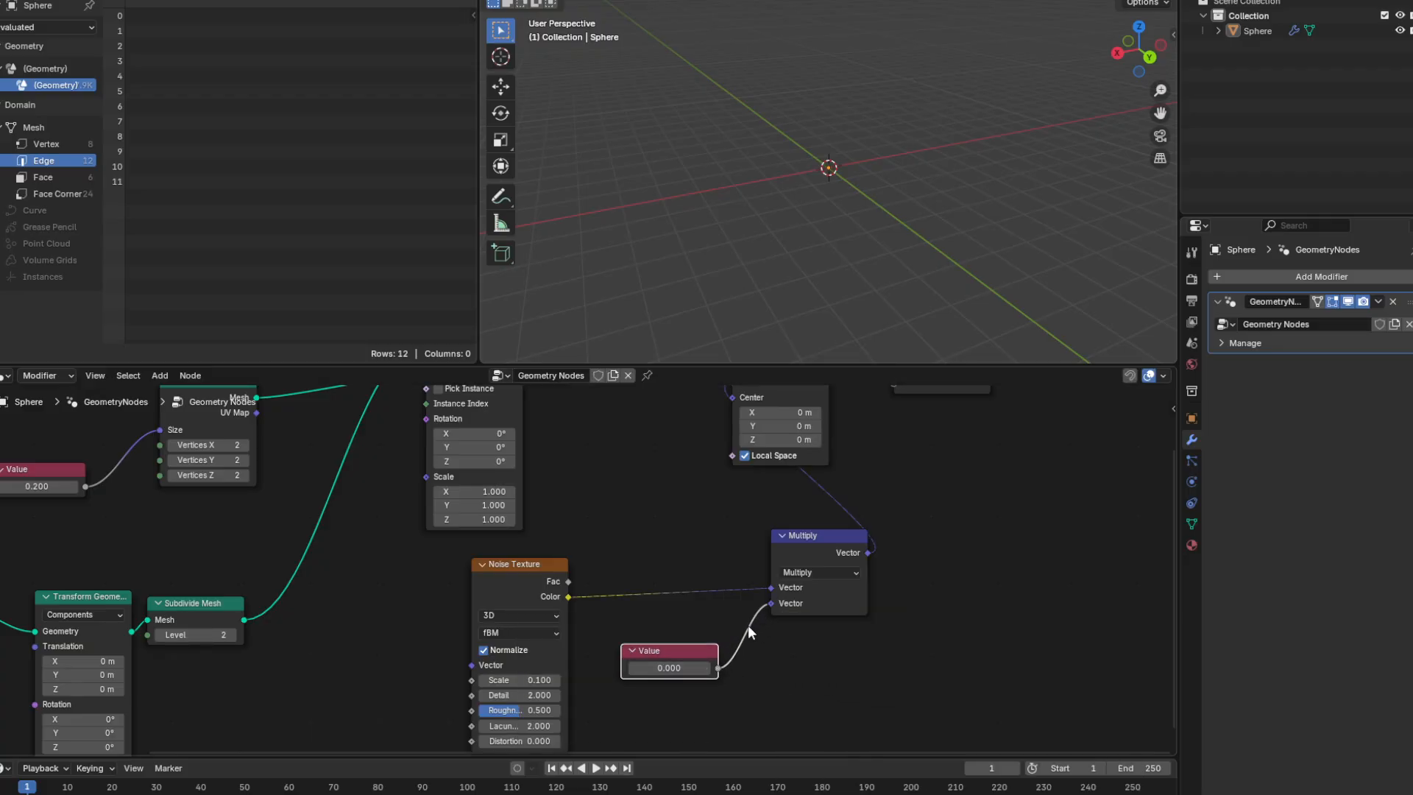
Try 2 in the Value node feeding Multiply, and settle on 3 to enlarge the cubes.
{"action": "left_click", "coordinate": [667, 667]}
{"action": "type", "text": "2"}
{"action": "key", "text": "Return"}
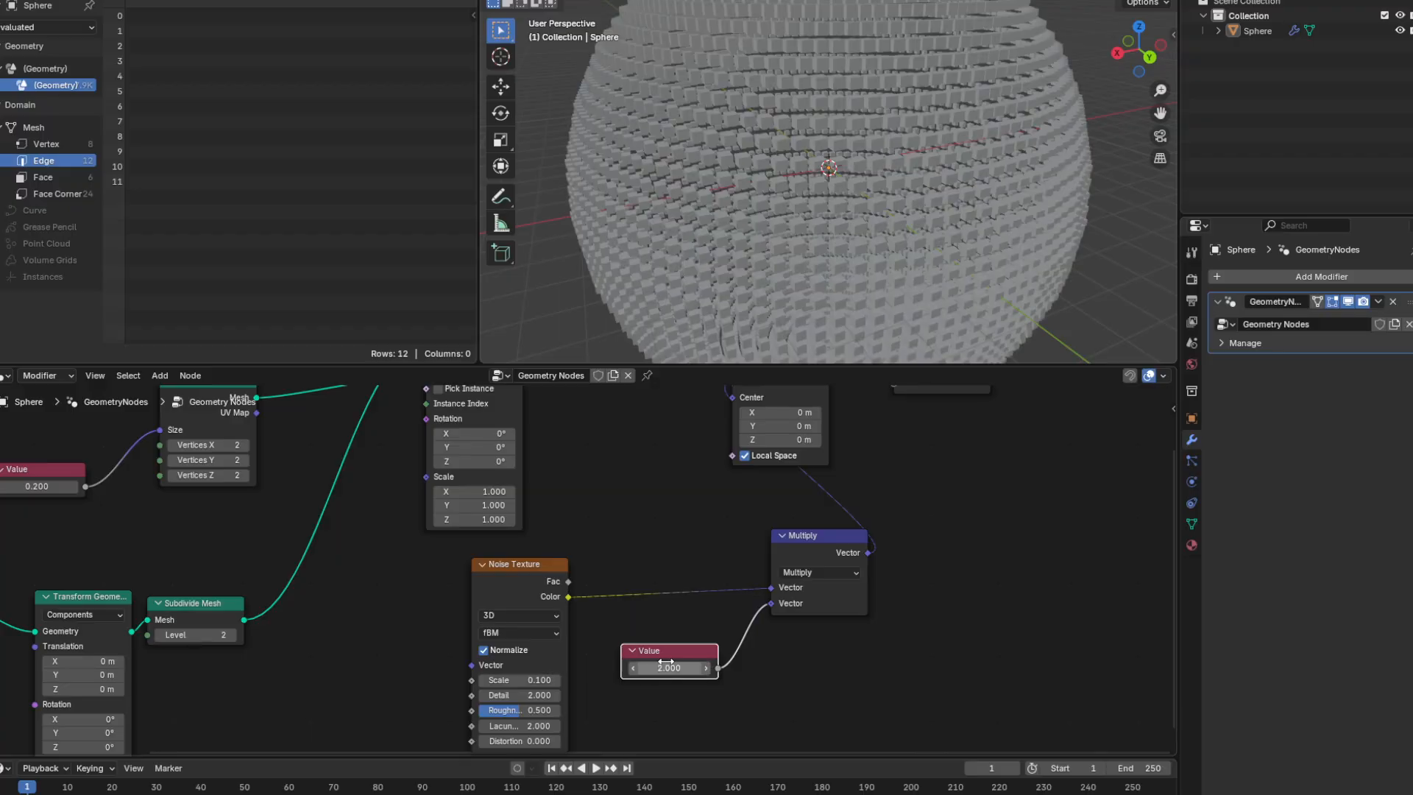
{"action": "left_click", "coordinate": [671, 669]}
{"action": "type", "text": "3"}
{"action": "key", "text": "Return"}
Set the Noise Texture's Scale to 11.8, Detail to 13.1 and Roughness to 0, and switch it to 4D.
{"action": "middle_click_drag", "start_coordinate": [542, 665], "coordinate": [562, 580]}
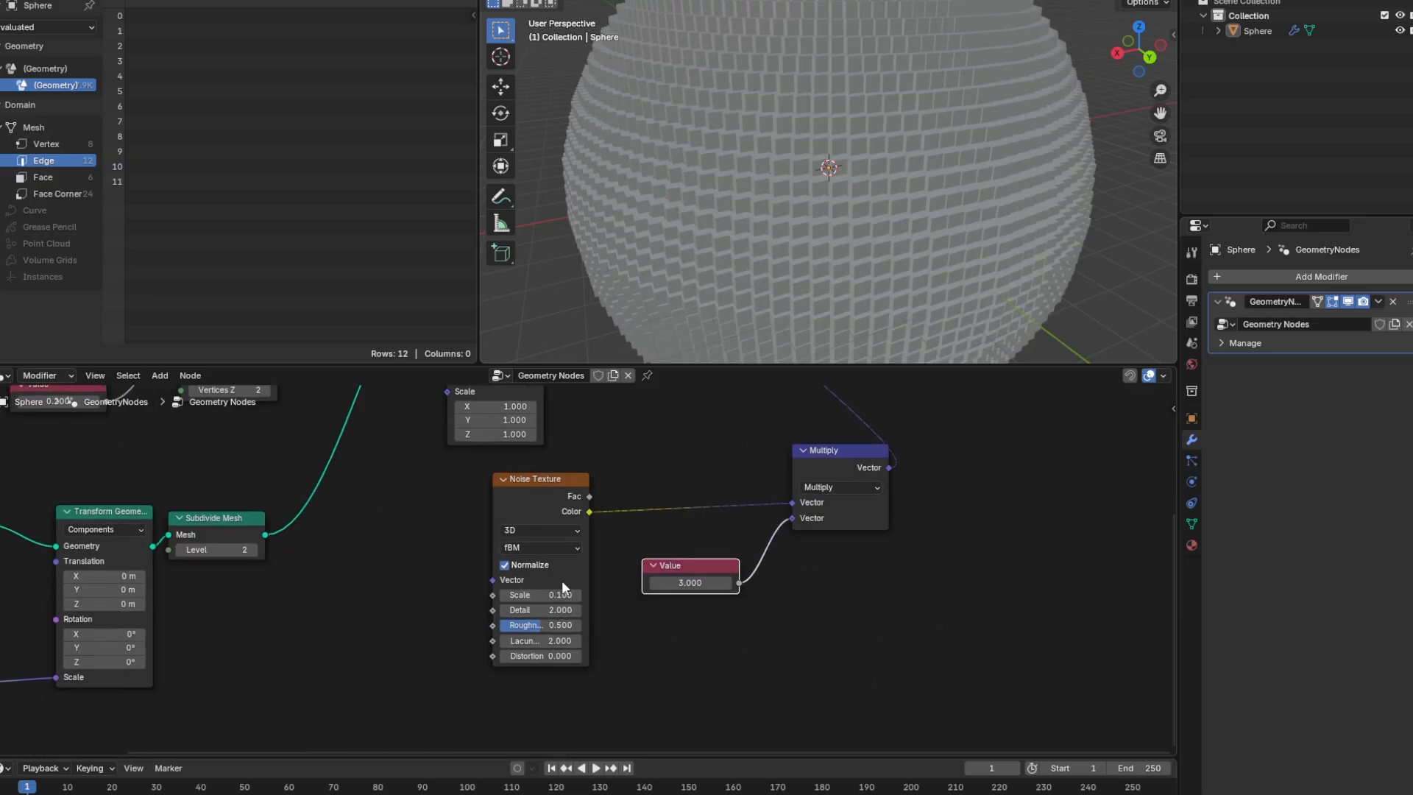
{"action": "left_click_drag", "start_coordinate": [548, 610], "coordinate": [618, 597]}
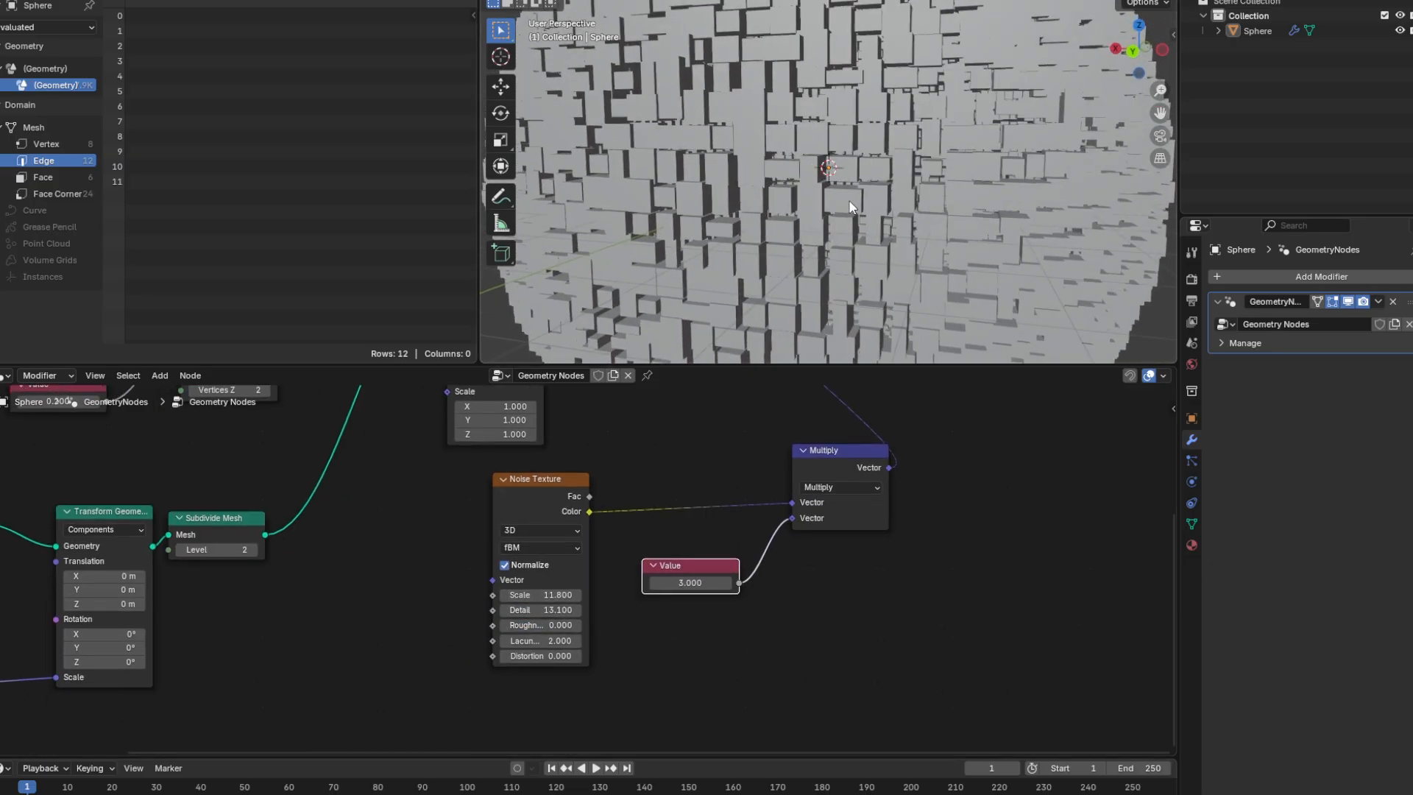
{"action": "left_click", "coordinate": [522, 537]}
{"action": "left_click", "coordinate": [527, 610]}
{"action": "right_click", "coordinate": [361, 617]}
{"action": "mouse_move", "coordinate": [361, 616]}
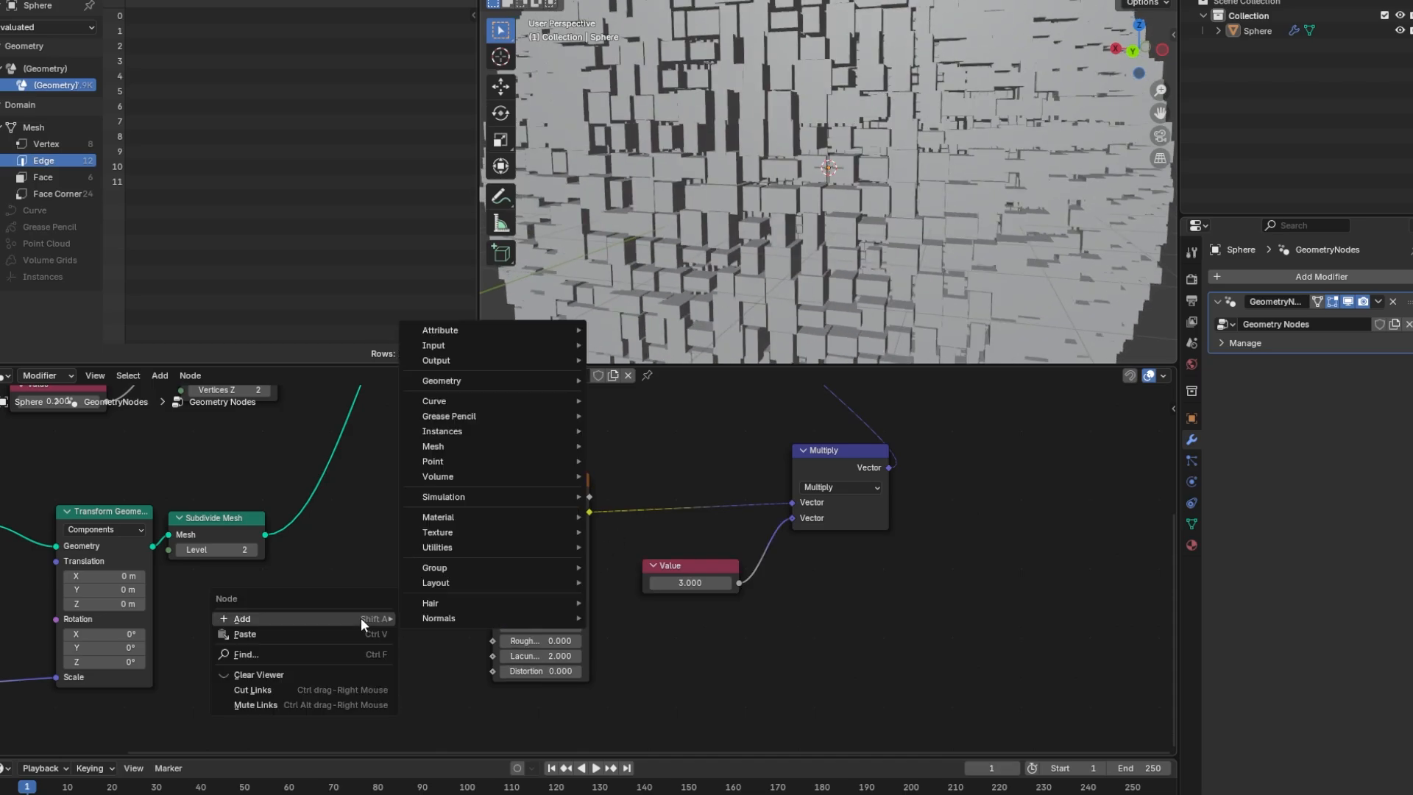
{"action": "type", "text": "time"}
{"action": "key", "text": "Return"}
{"action": "right_click", "coordinate": [240, 612]}
Set the Noise Texture's W to 7.3 and Detail to 15, and inspect the cubes' size variation.
{"action": "left_click_drag", "start_coordinate": [537, 596], "coordinate": [591, 595]}
{"action": "left_click_drag", "start_coordinate": [539, 626], "coordinate": [554, 625]}
{"action": "middle_click_drag", "start_coordinate": [726, 512], "coordinate": [686, 530]}
{"action": "scroll", "coordinate": [798, 214], "scroll_direction": "down", "scroll_amount": 2}
{"action": "middle_click_drag", "start_coordinate": [806, 202], "coordinate": [791, 223]}
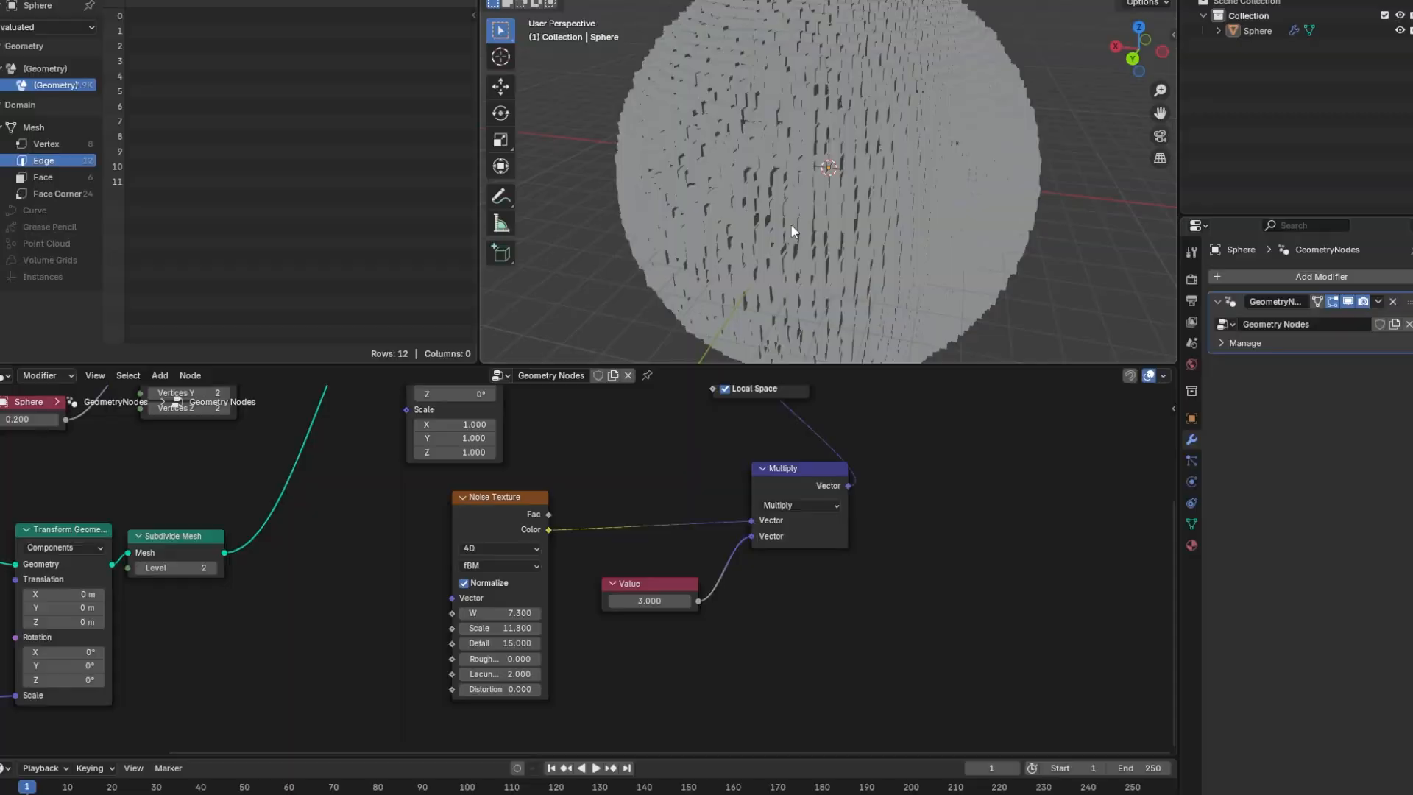
{"action": "scroll", "coordinate": [790, 223], "scroll_direction": "up", "scroll_amount": 1}
{"action": "scroll", "coordinate": [881, 502], "scroll_direction": "down", "scroll_amount": 1}
Move the Scale Instances and Group Output nodes farther along the graph, leaving a wide gap between the two.
{"action": "middle_click_drag", "start_coordinate": [882, 502], "coordinate": [743, 605]}
{"action": "left_click_drag", "start_coordinate": [677, 434], "coordinate": [950, 437]}
{"action": "left_click_drag", "start_coordinate": [601, 416], "coordinate": [817, 442]}
{"action": "left_click", "coordinate": [874, 546]}
{"action": "middle_click_drag", "start_coordinate": [871, 547], "coordinate": [768, 568]}
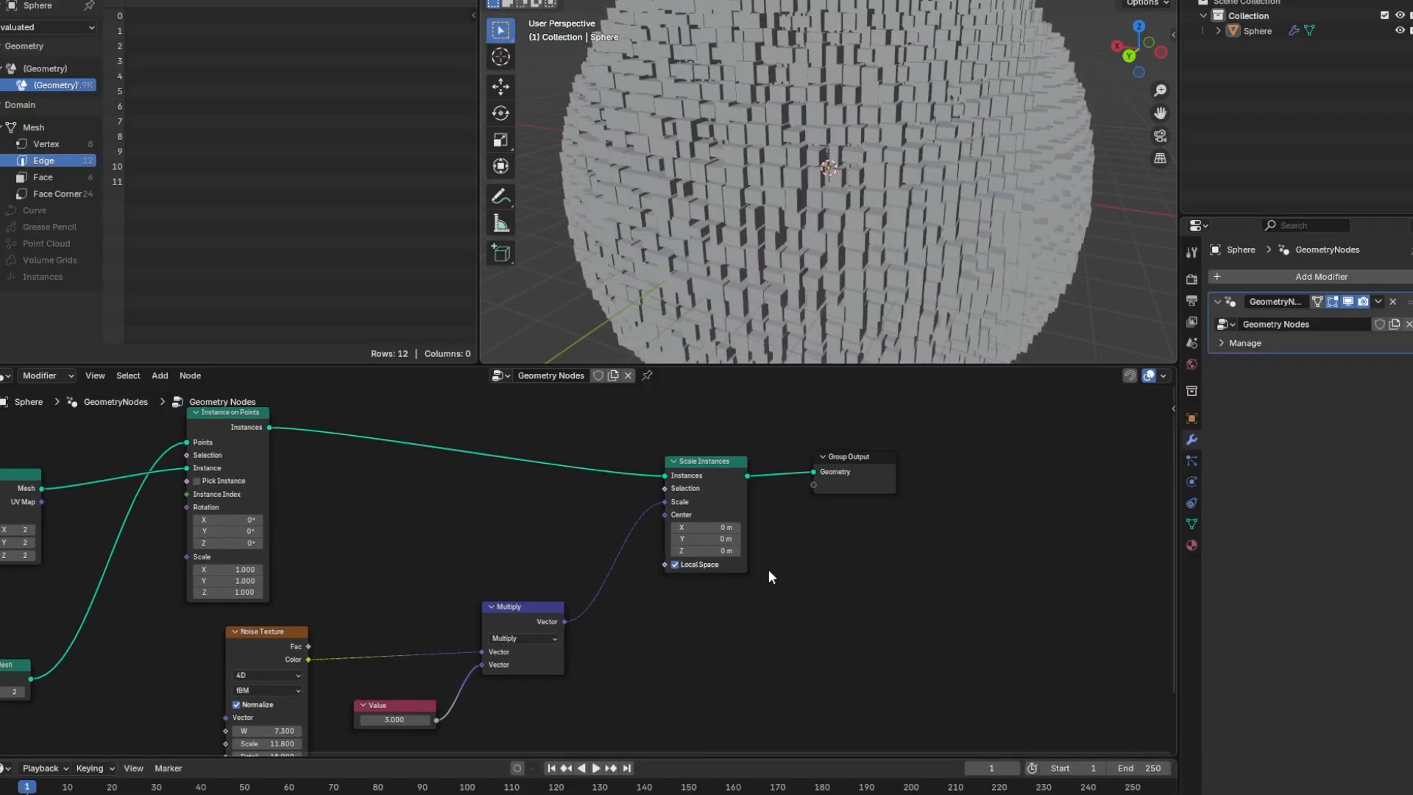
{"action": "left_click_drag", "start_coordinate": [853, 457], "coordinate": [1012, 448]}
{"action": "left_click", "coordinate": [847, 445]}
{"action": "middle_click_drag", "start_coordinate": [813, 595], "coordinate": [758, 620]}
Insert a Translate Instances node on the link between Scale Instances and Group Output.
{"action": "right_click", "coordinate": [871, 586]}
{"action": "mouse_move", "coordinate": [871, 586]}
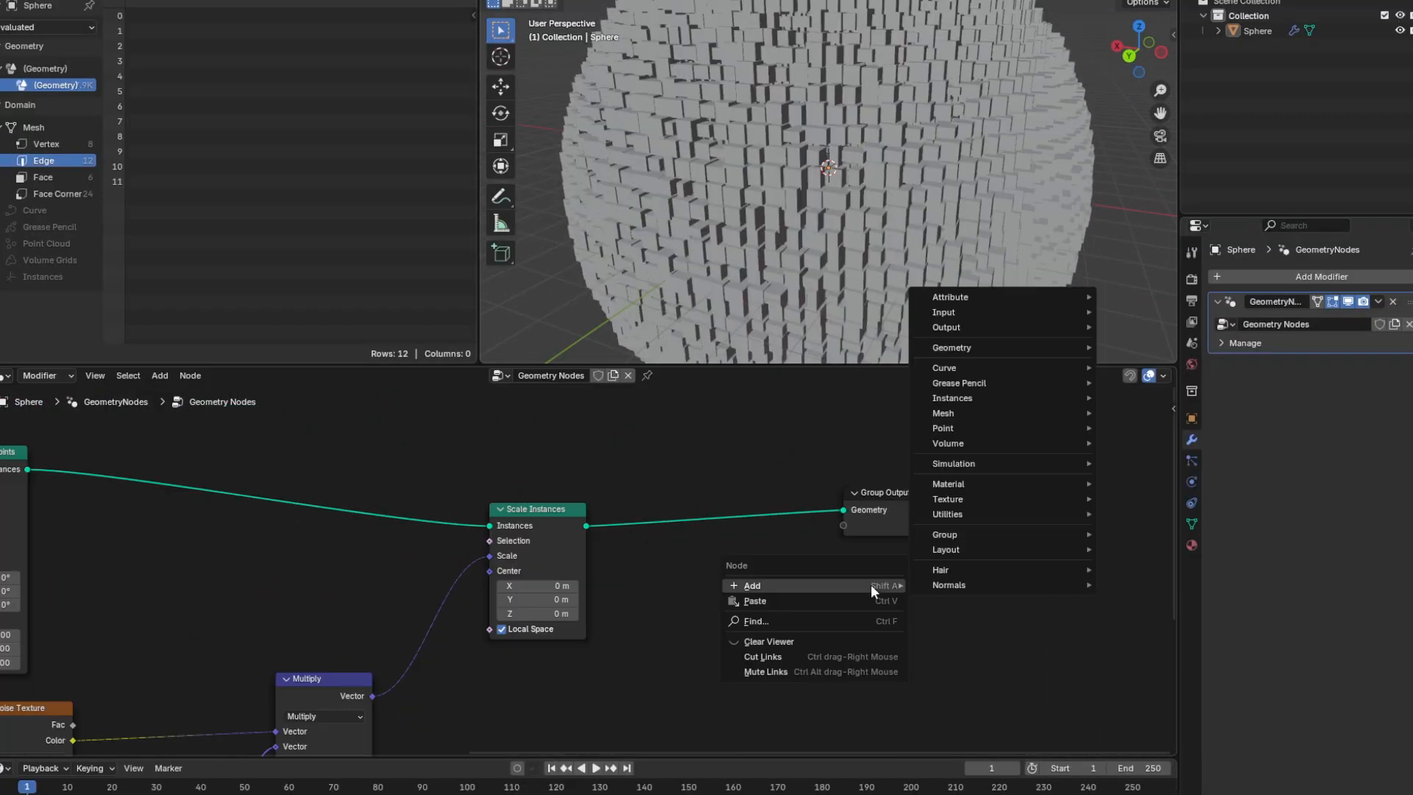
{"action": "type", "text": "tra"}
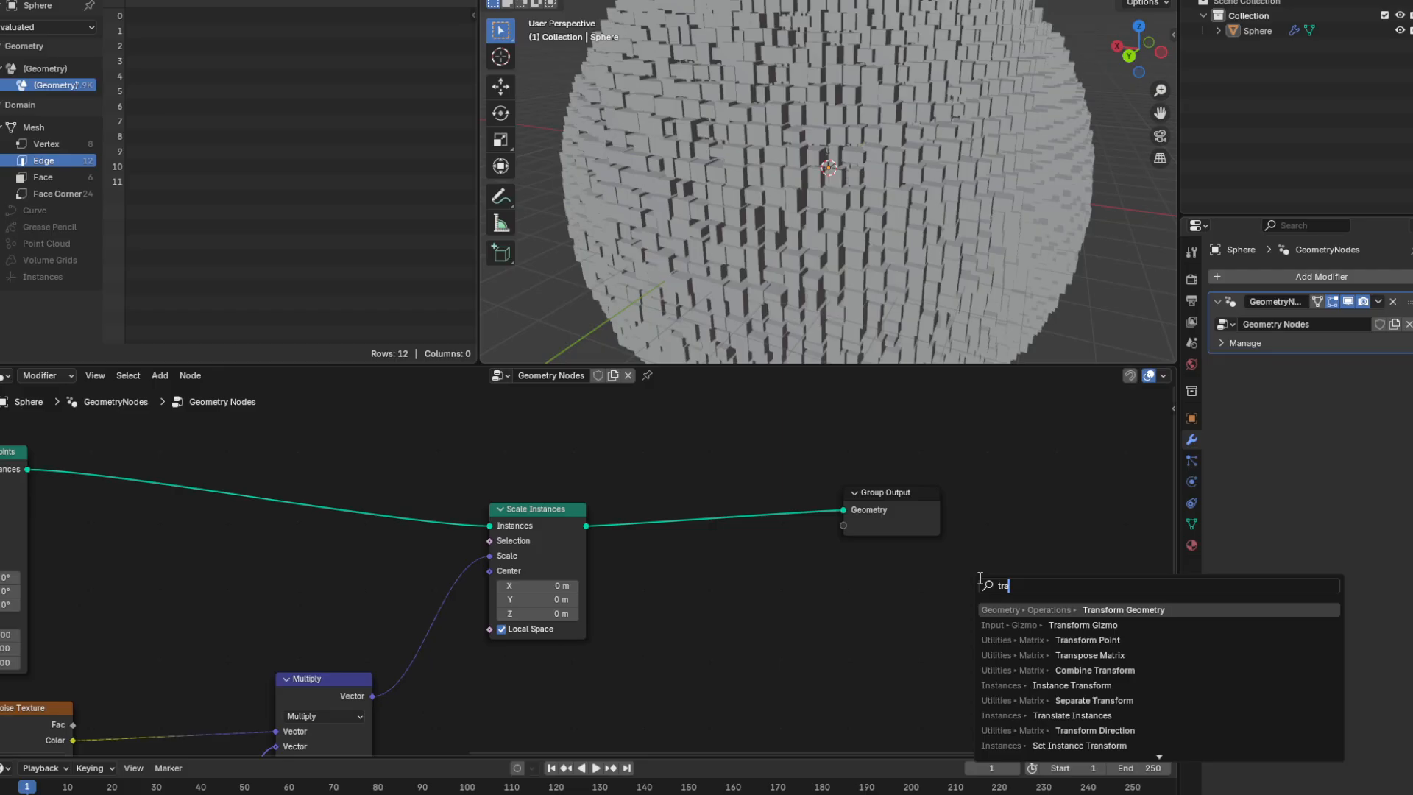
{"action": "type", "text": "ns"}
{"action": "type", "text": "la"}
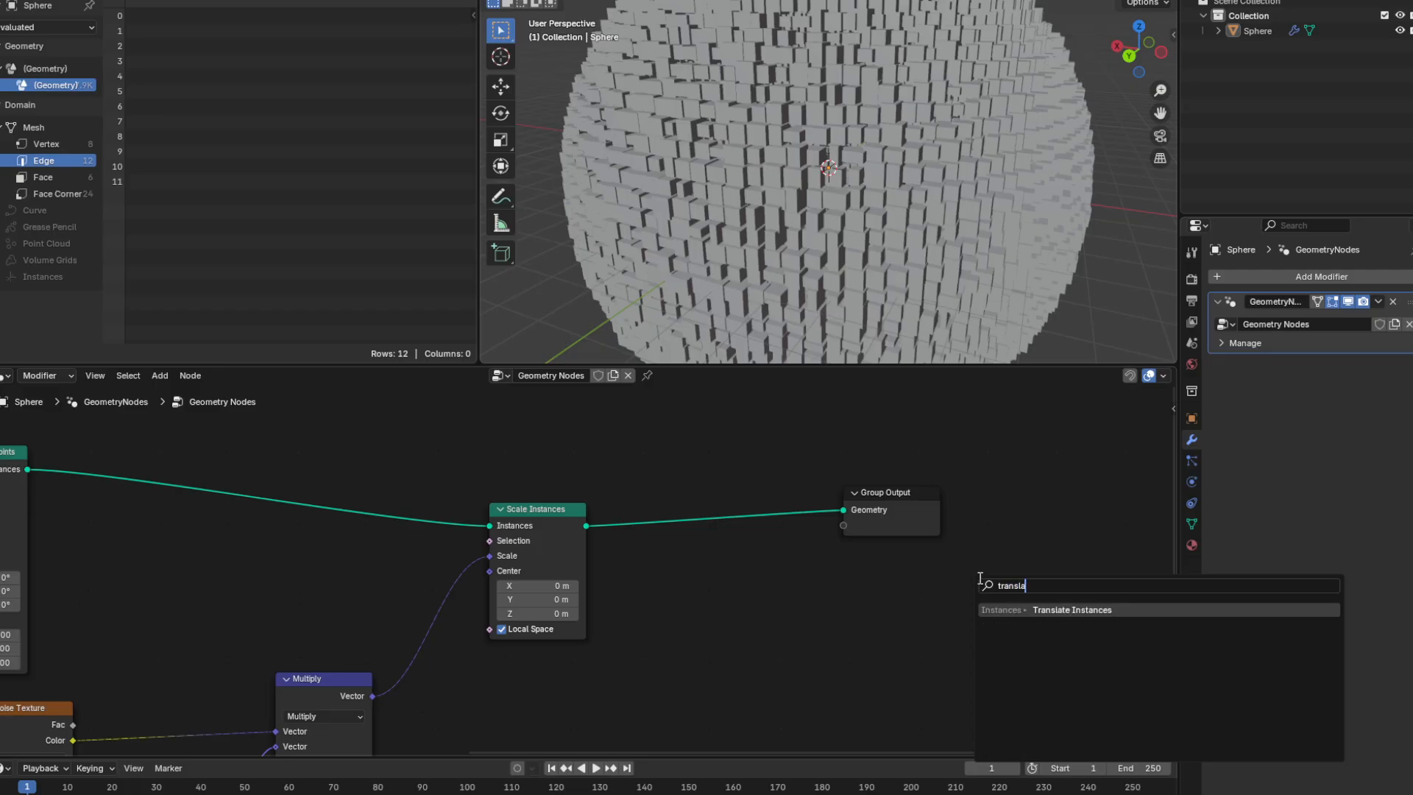
{"action": "left_click", "coordinate": [1027, 610]}
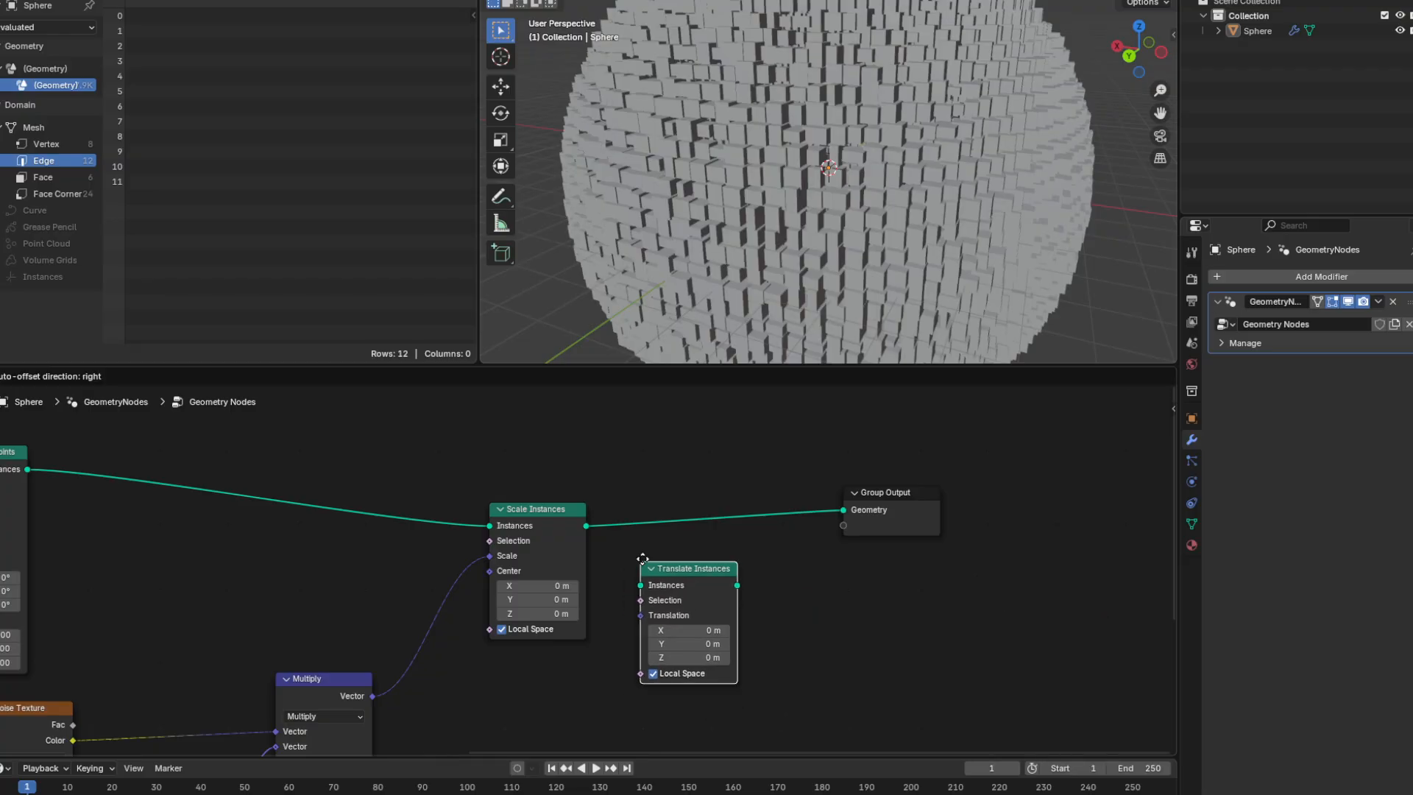
{"action": "left_click", "coordinate": [670, 506]}
{"action": "middle_click_drag", "start_coordinate": [707, 526], "coordinate": [559, 539]}
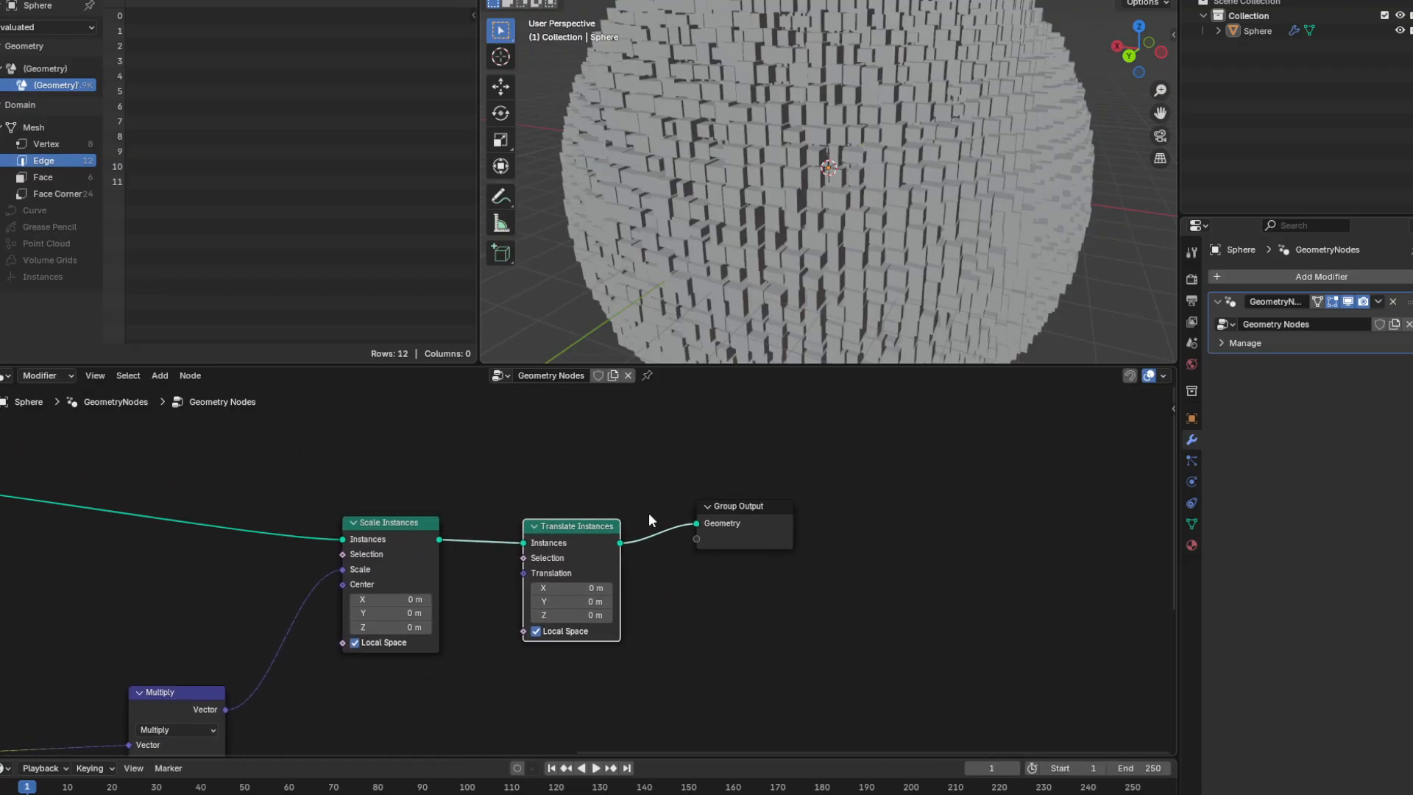
Space out the Translate Instances and Group Output nodes, set the Z translation to 3.1 m, and inspect the shifted cubes.
{"action": "left_click_drag", "start_coordinate": [745, 507], "coordinate": [810, 502]}
{"action": "left_click_drag", "start_coordinate": [577, 523], "coordinate": [678, 571]}
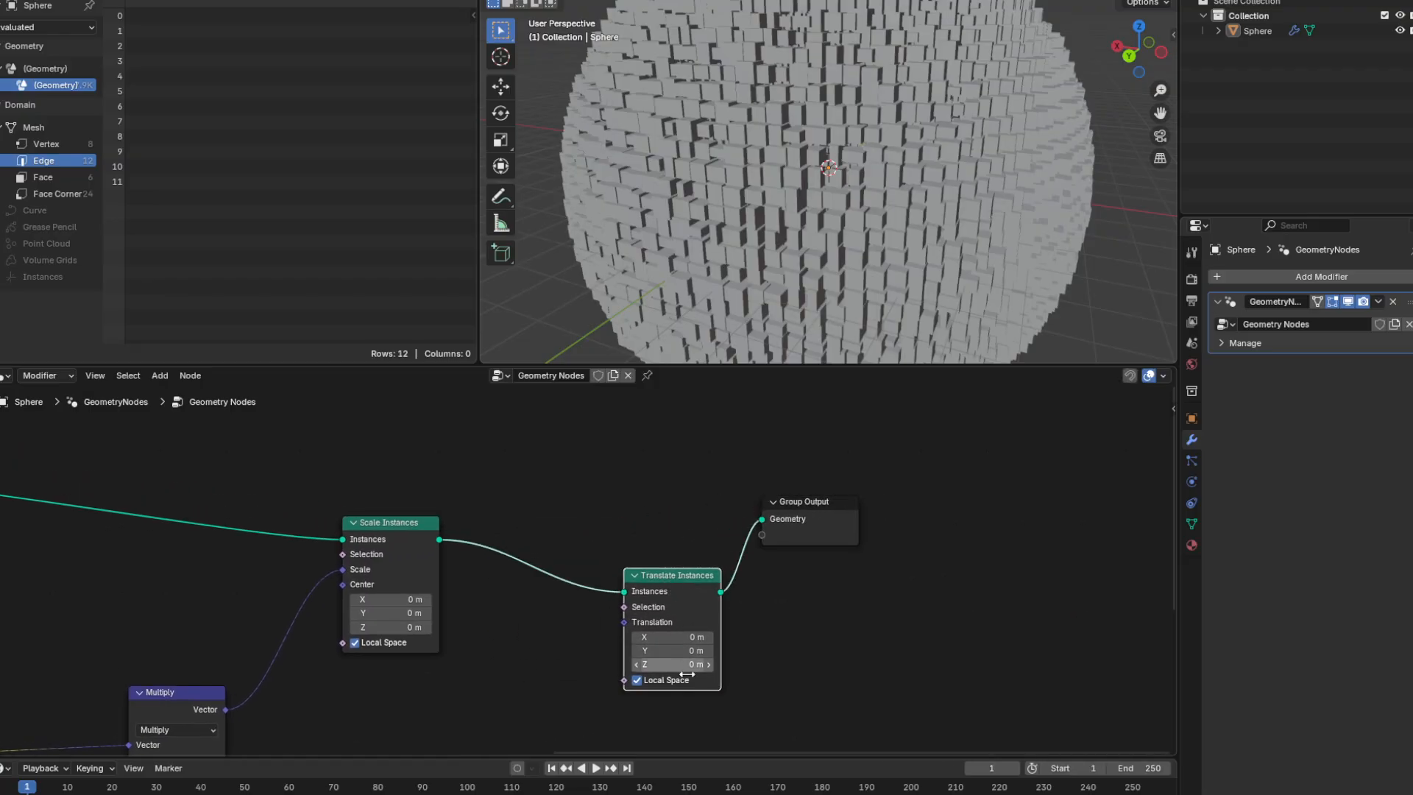
{"action": "left_click_drag", "start_coordinate": [681, 664], "coordinate": [713, 665]}
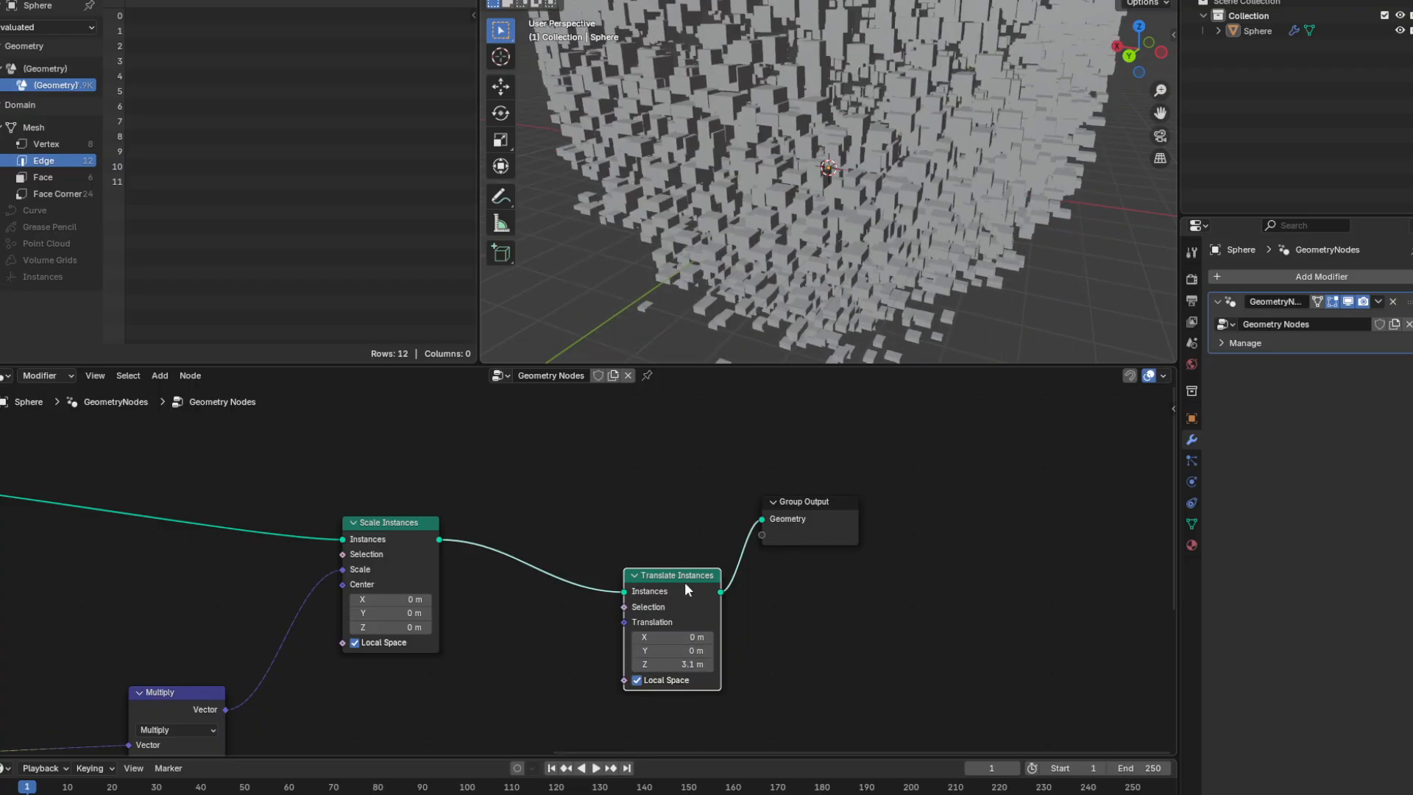
{"action": "scroll", "coordinate": [683, 563], "scroll_direction": "down", "scroll_amount": 1}
{"action": "scroll", "coordinate": [683, 563], "scroll_direction": "down", "scroll_amount": 3}
{"action": "scroll", "coordinate": [786, 285], "scroll_direction": "down", "scroll_amount": 5}
{"action": "middle_click_drag", "start_coordinate": [788, 222], "coordinate": [876, 309]}
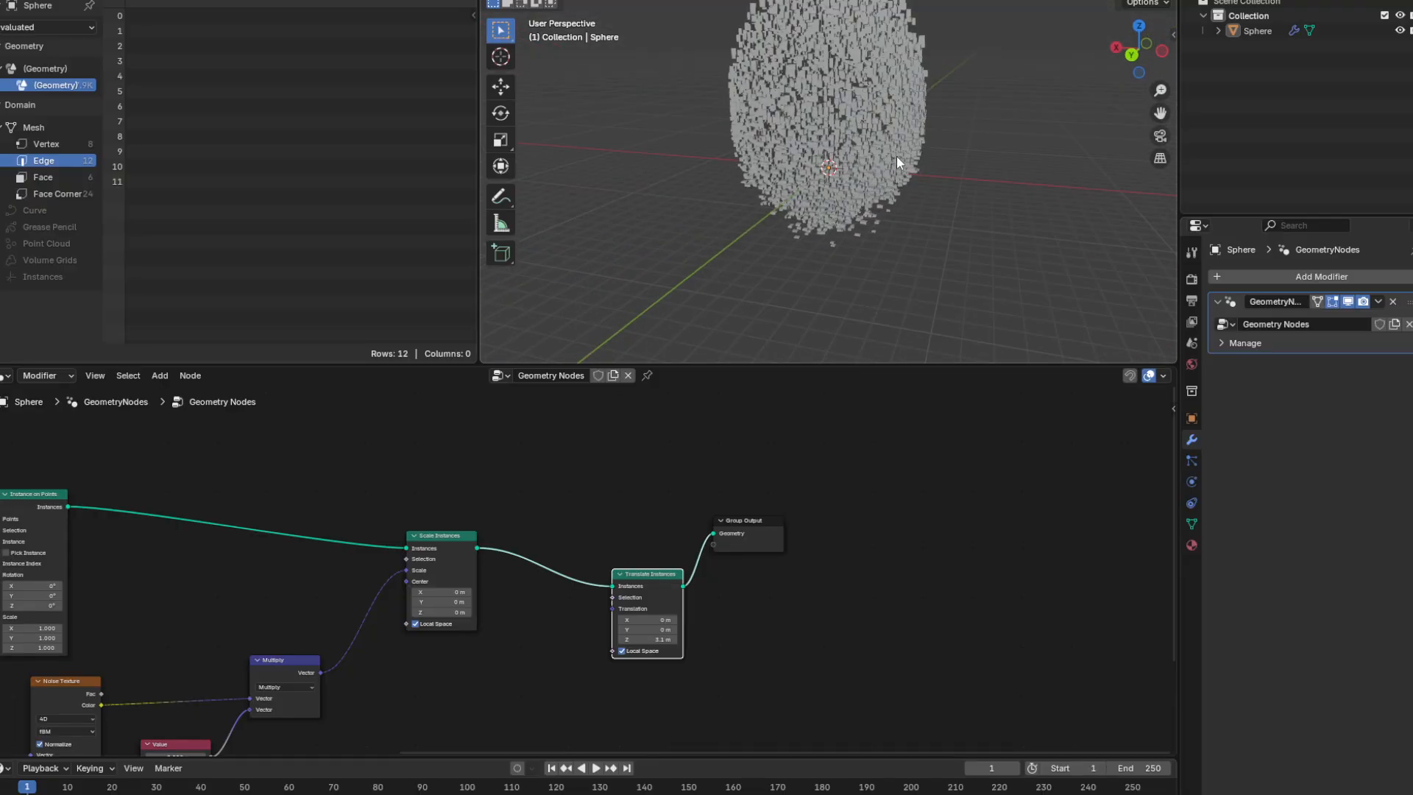
{"action": "scroll", "coordinate": [879, 206], "scroll_direction": "up", "scroll_amount": 3}
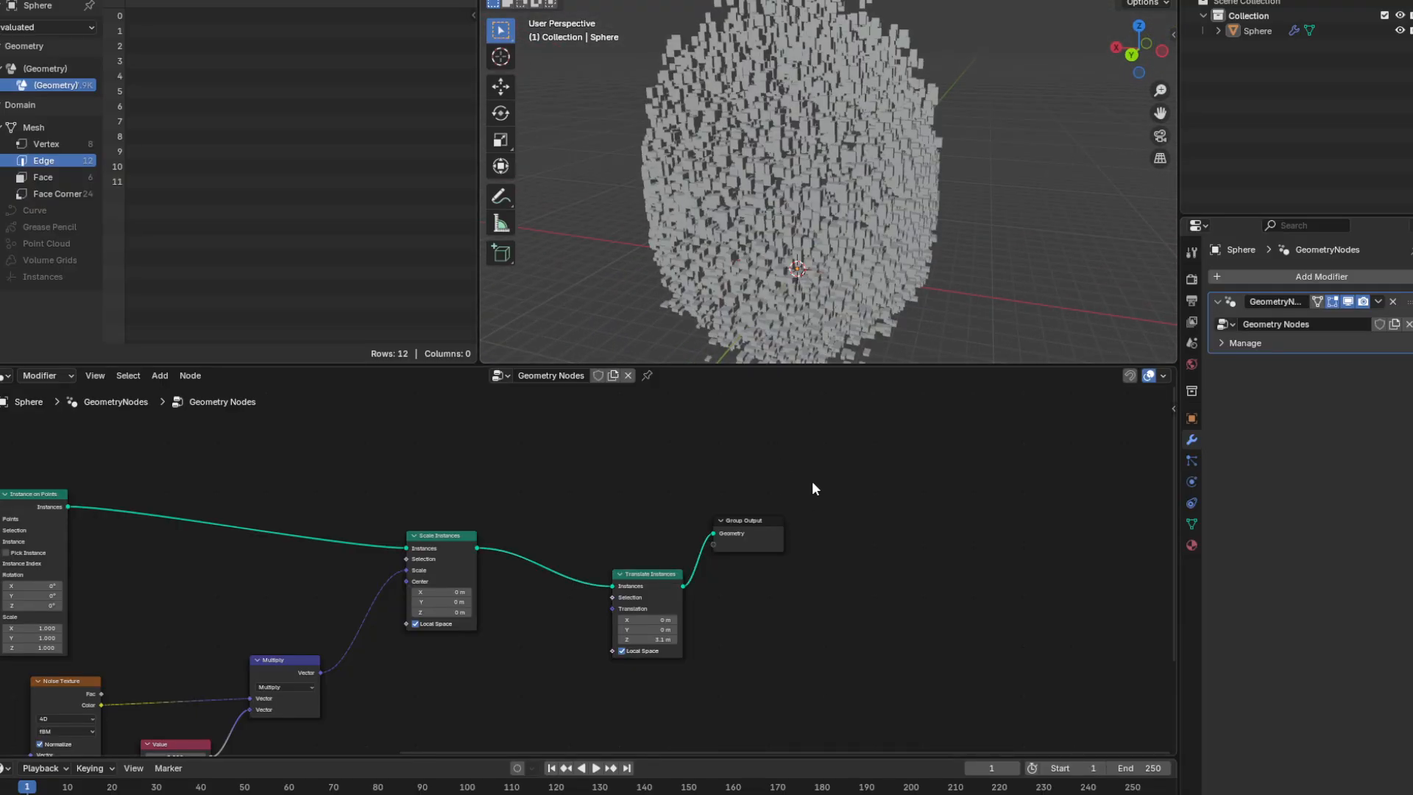
Add a Bézier circle curve to the scene and create a new geometry node tree on it.
{"action": "left_click", "coordinate": [962, 212]}
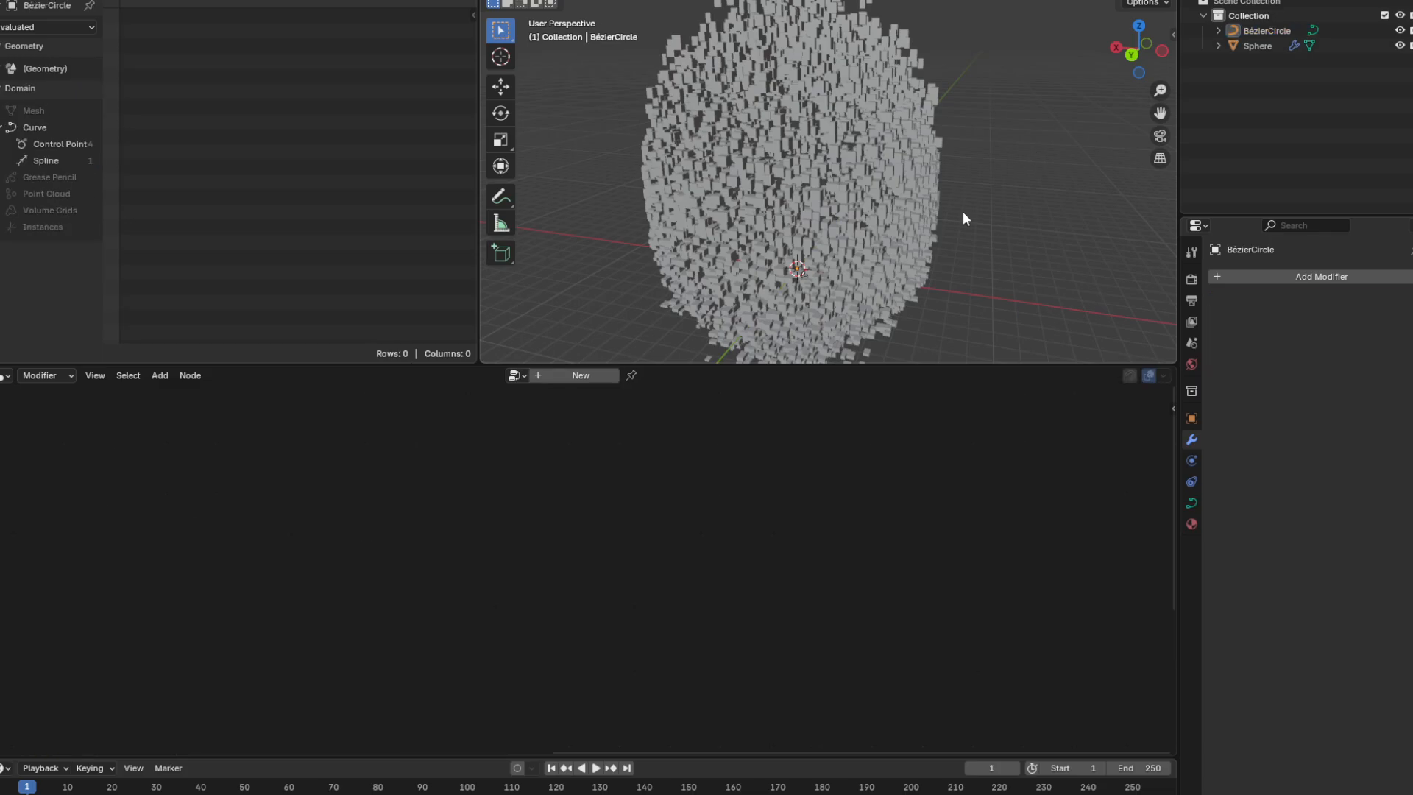
{"action": "key", "text": "shift+a"}
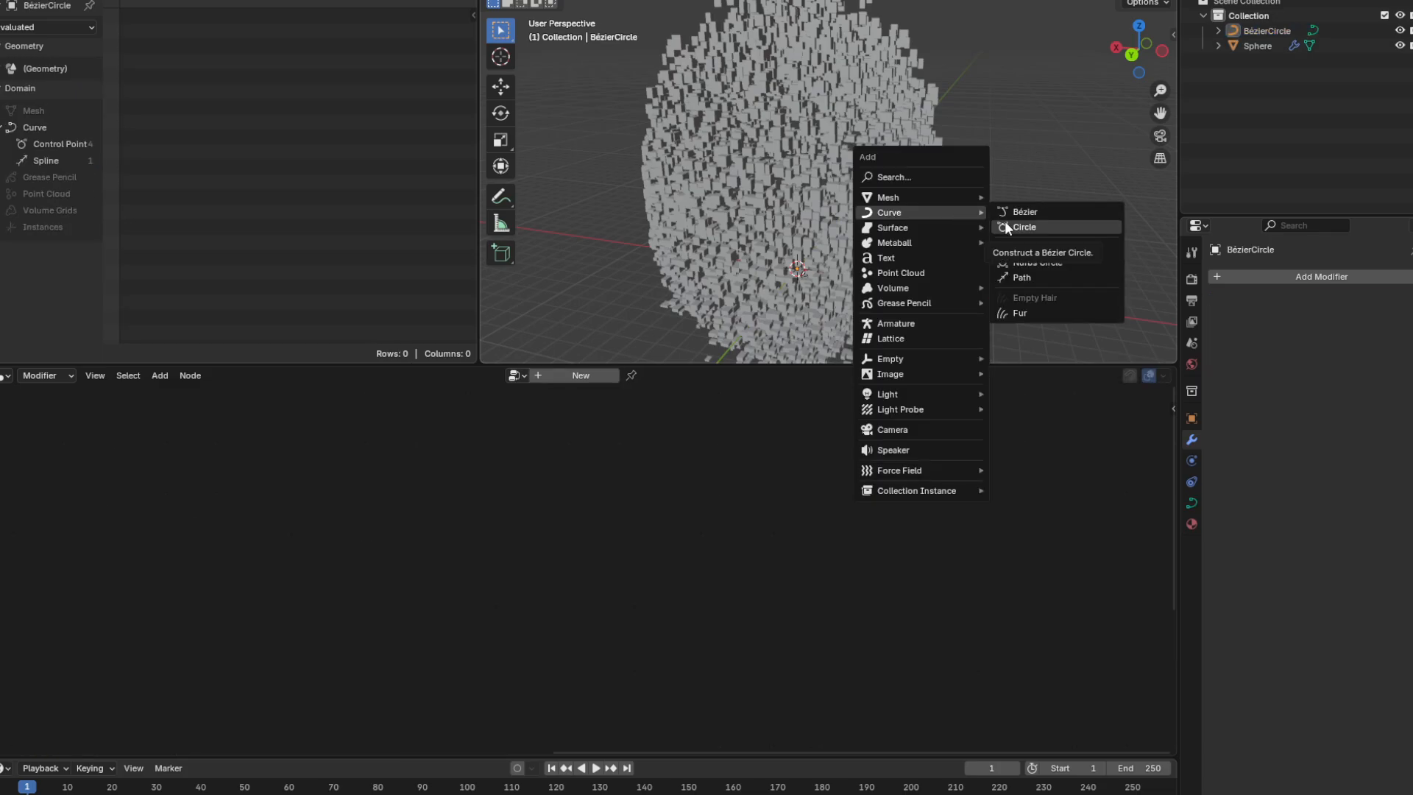
{"action": "left_click", "coordinate": [1251, 31]}
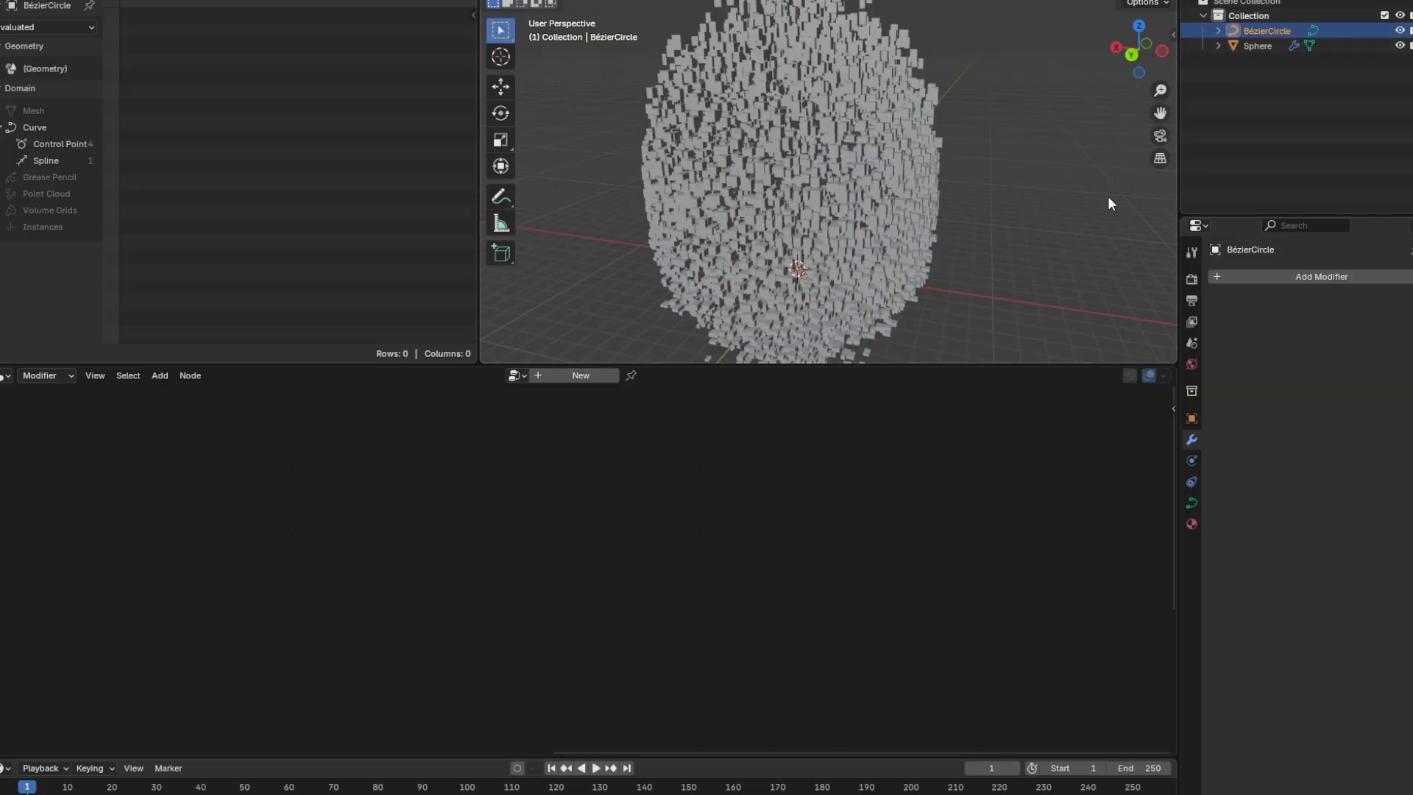
{"action": "left_click", "coordinate": [597, 382]}
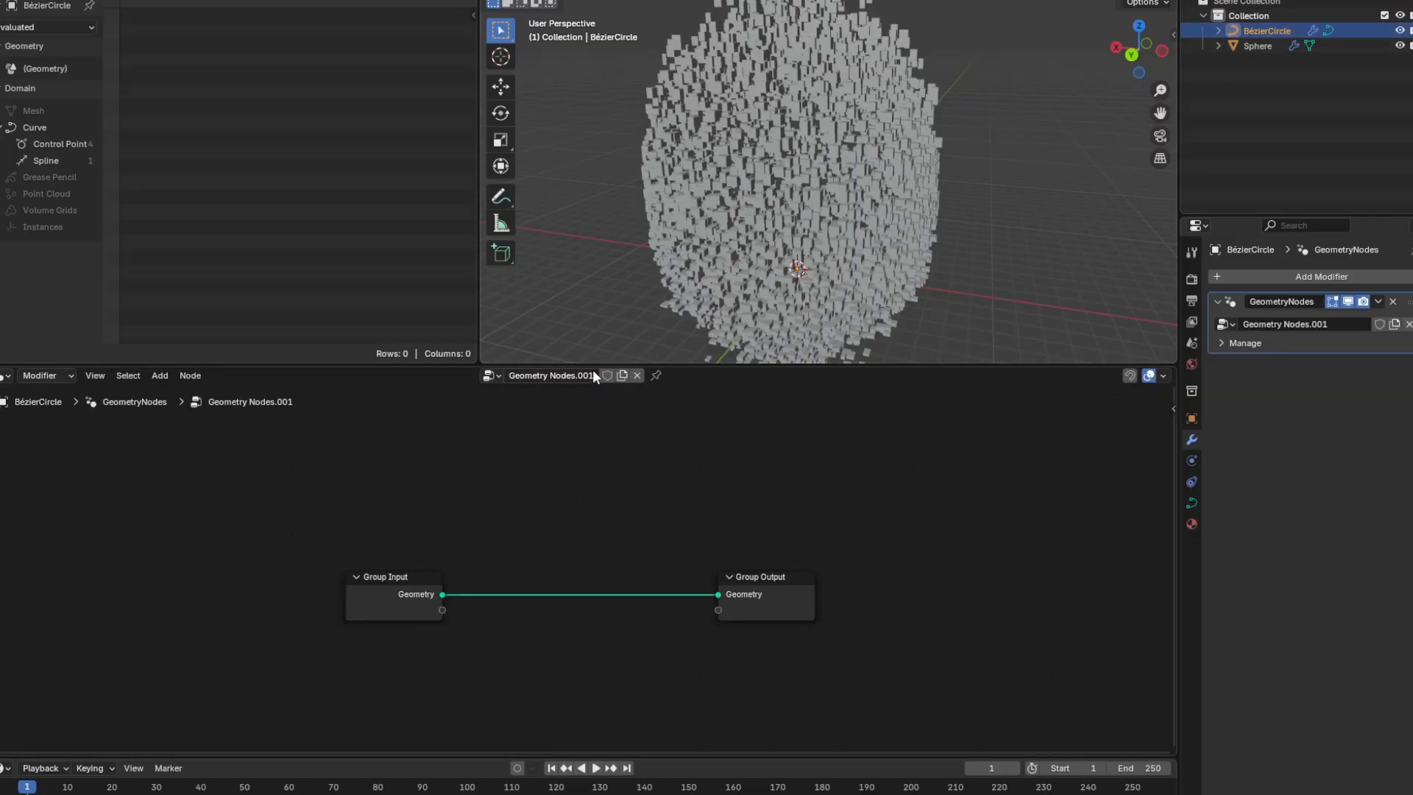
{"action": "right_click", "coordinate": [524, 546]}
{"action": "left_click", "coordinate": [594, 559]}
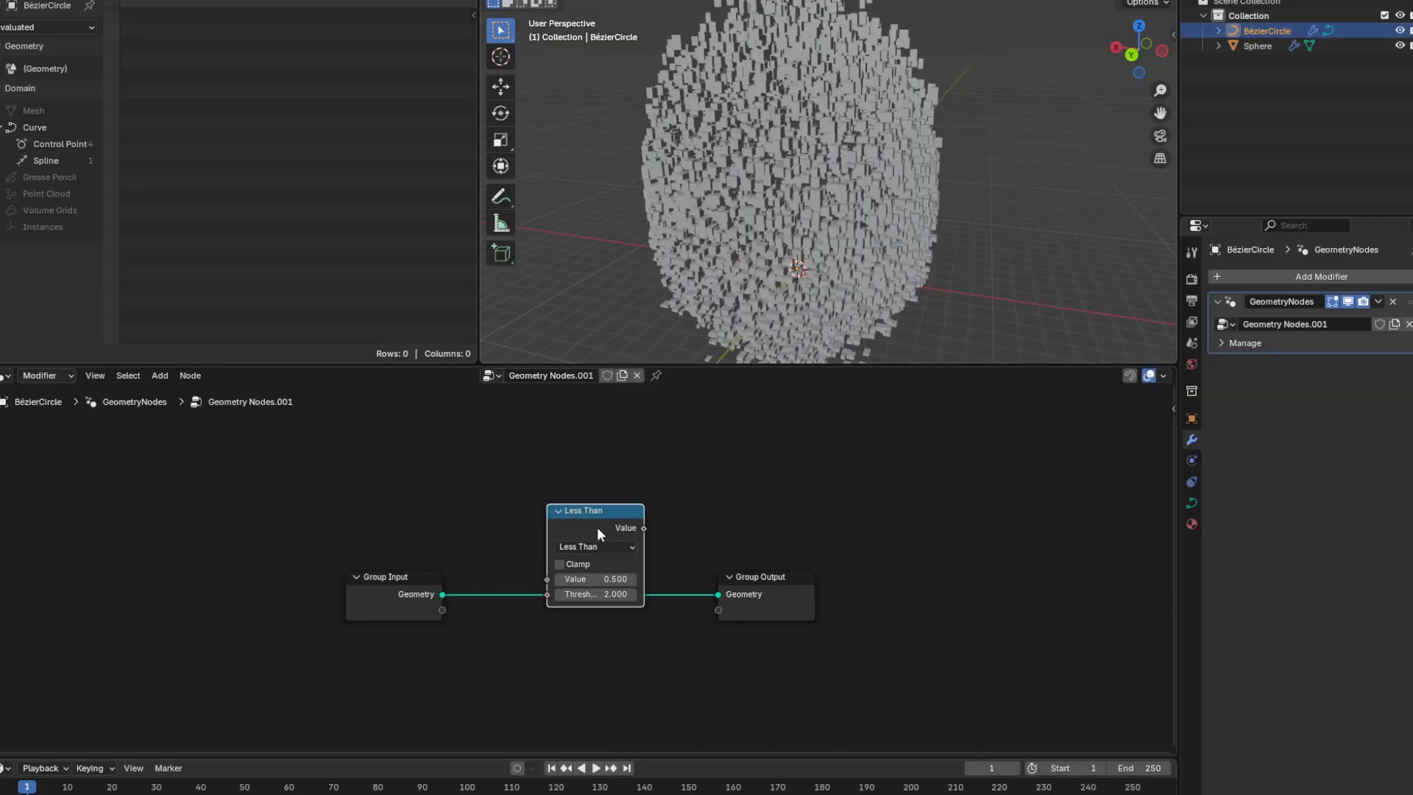
{"action": "key", "text": "ctrl+z"}
Insert a Transform Geometry node between Group Input and Group Output in the circle's node tree.
{"action": "right_click", "coordinate": [564, 556]}
{"action": "mouse_move", "coordinate": [566, 544]}
{"action": "type", "text": "tra"}
{"action": "key", "text": "Return"}
{"action": "left_click", "coordinate": [583, 567]}
{"action": "middle_click_drag", "start_coordinate": [477, 696], "coordinate": [533, 590]}
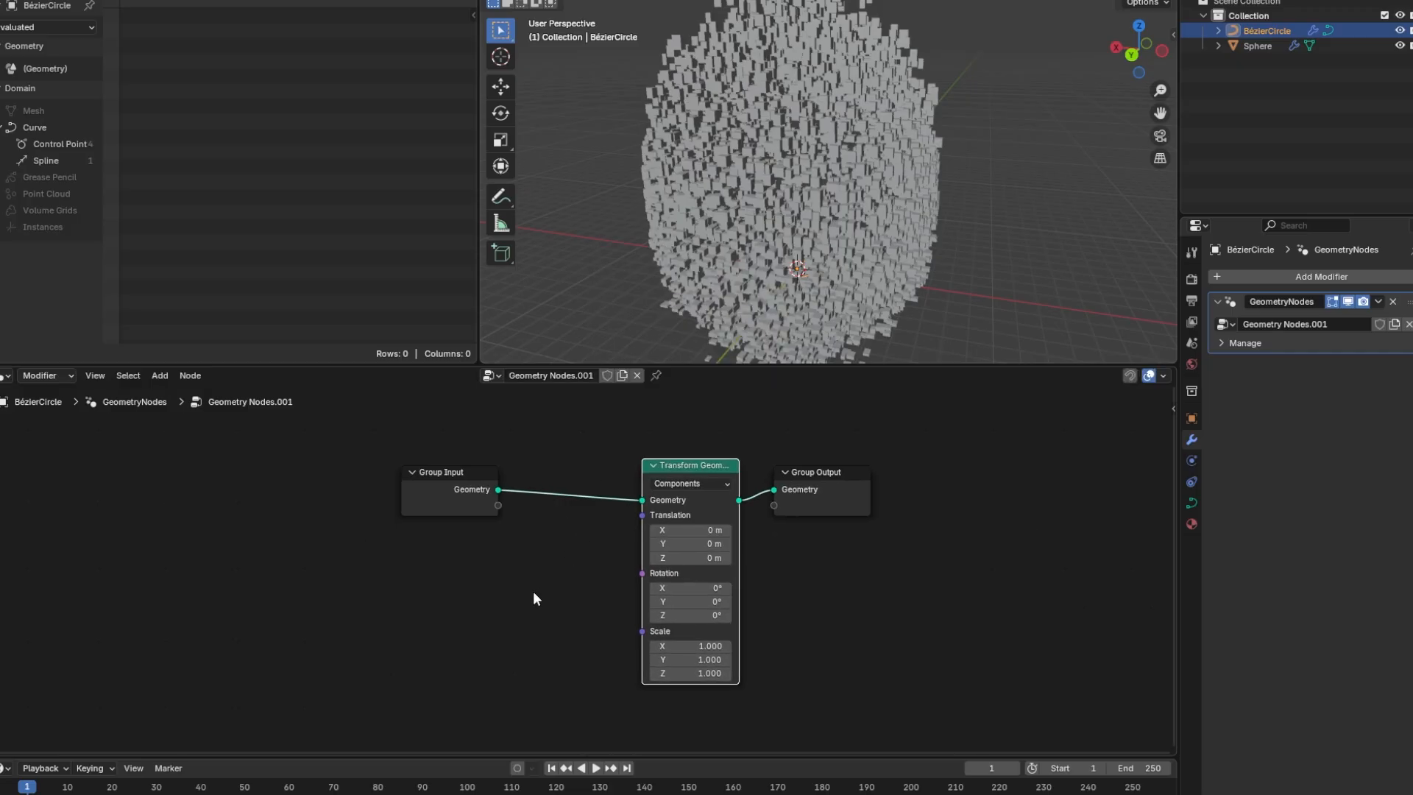
Add a Value node, connect it to the Scale of Transform Geometry, and set it to 7.5.
{"action": "right_click", "coordinate": [545, 562]}
{"action": "type", "text": "va"}
{"action": "key", "text": "Return"}
{"action": "left_click", "coordinate": [507, 600]}
{"action": "left_click_drag", "start_coordinate": [609, 626], "coordinate": [641, 630]}
{"action": "left_click_drag", "start_coordinate": [560, 624], "coordinate": [626, 625]}
{"action": "middle_click_drag", "start_coordinate": [736, 295], "coordinate": [733, 265]}
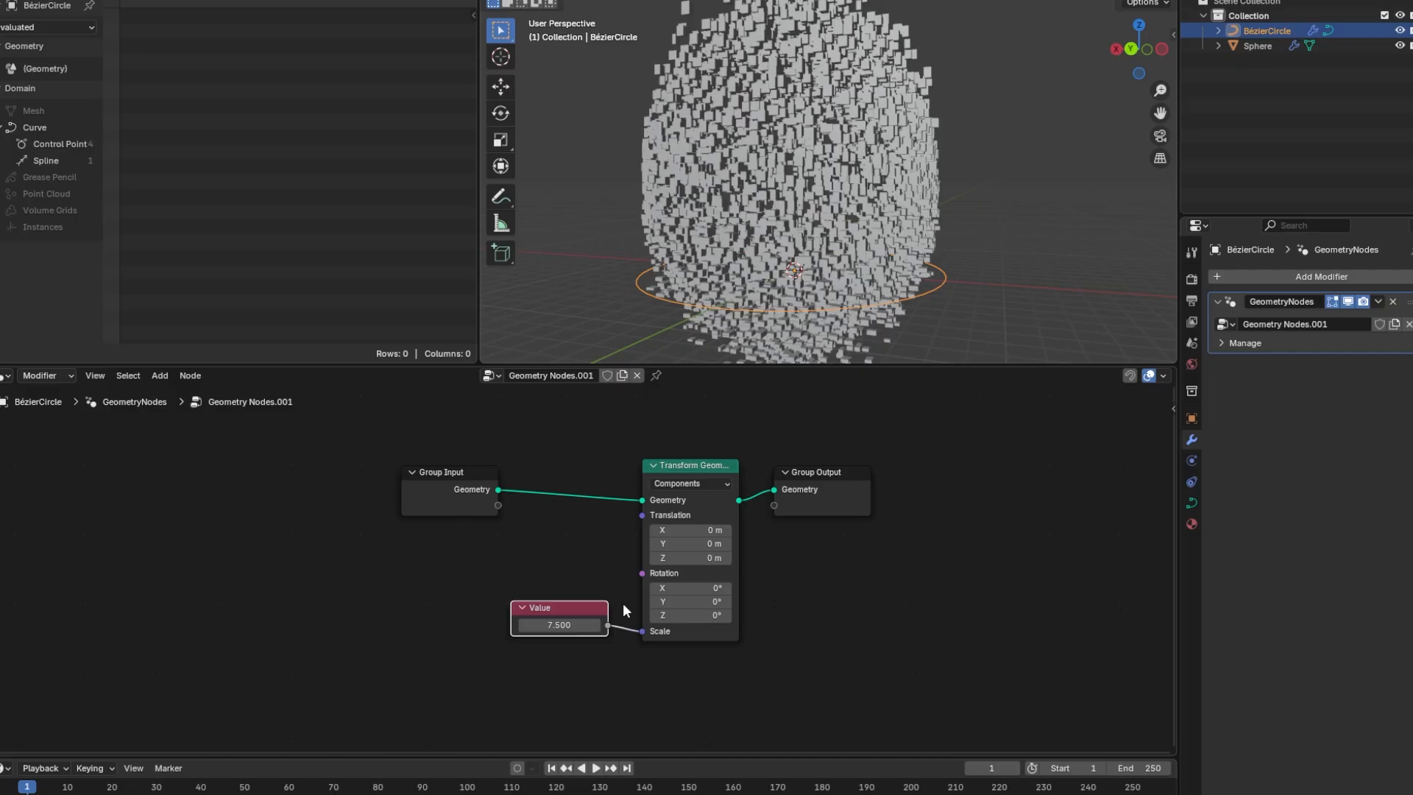
In the Sphere's node tree, move Group Output and Translate Instances farther along, leaving a wide gap after Scale Instances.
{"action": "left_click", "coordinate": [1260, 45]}
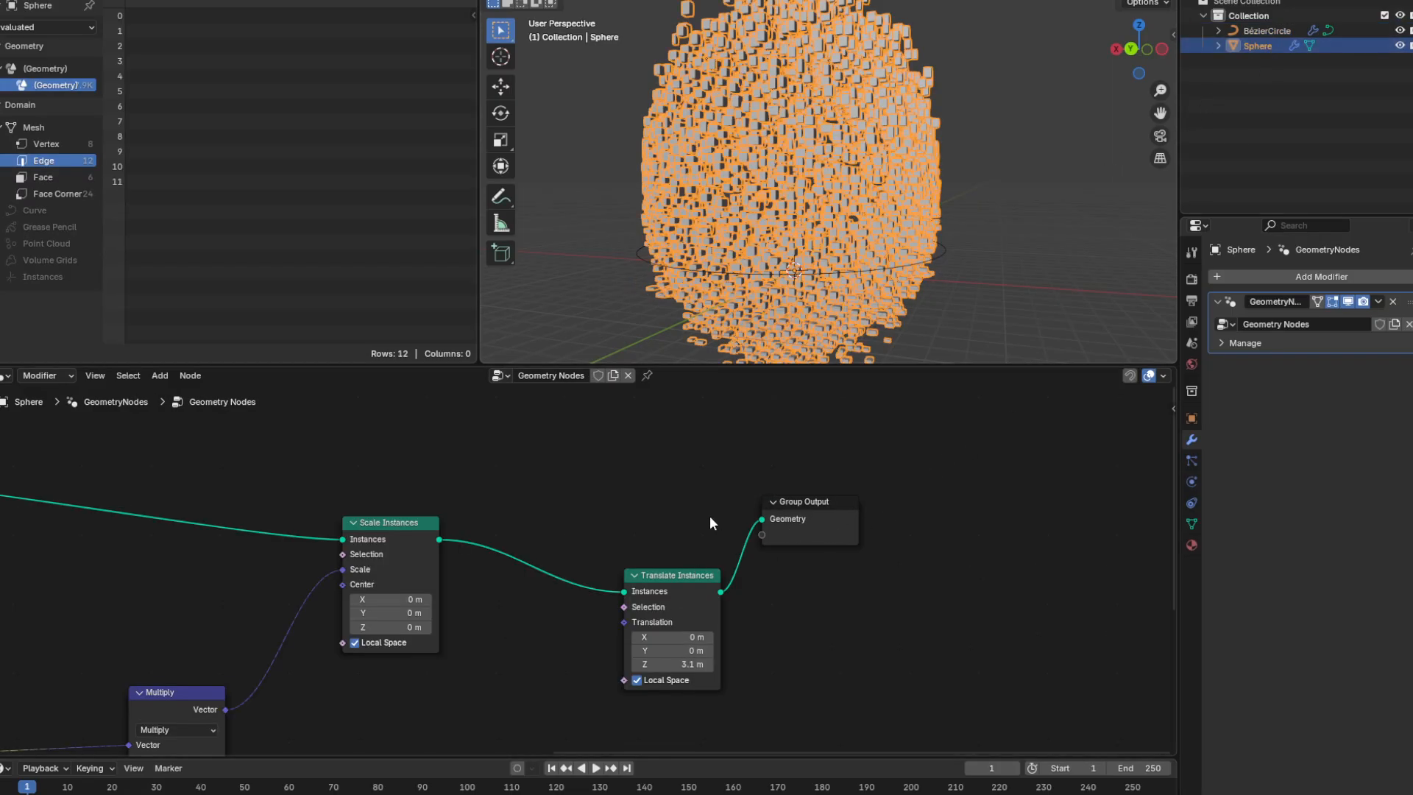
{"action": "middle_click_drag", "start_coordinate": [691, 458], "coordinate": [589, 404]}
{"action": "scroll", "coordinate": [604, 424], "scroll_direction": "down", "scroll_amount": 2}
{"action": "middle_click_drag", "start_coordinate": [682, 493], "coordinate": [500, 501]}
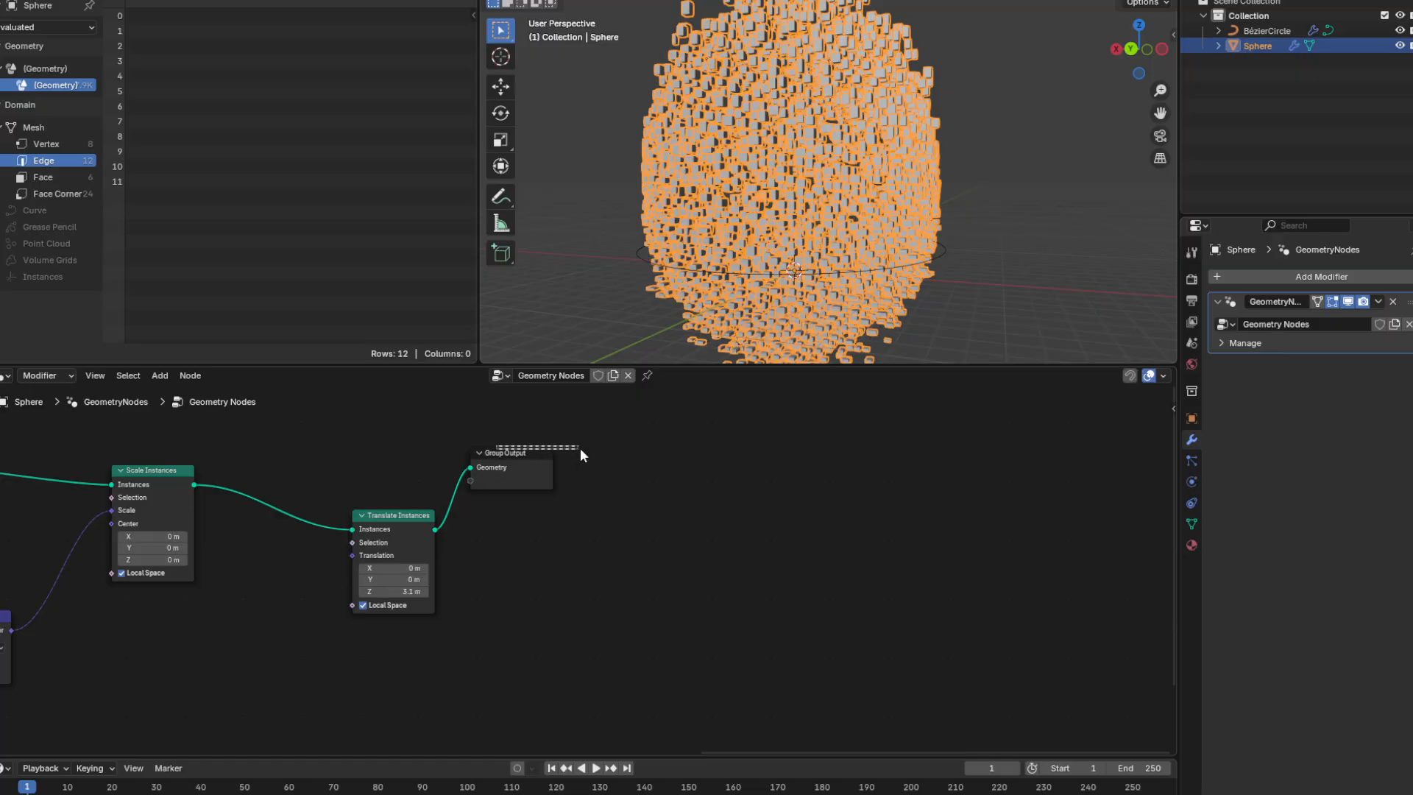
{"action": "left_click_drag", "start_coordinate": [511, 447], "coordinate": [761, 447]}
{"action": "left_click", "coordinate": [393, 529]}
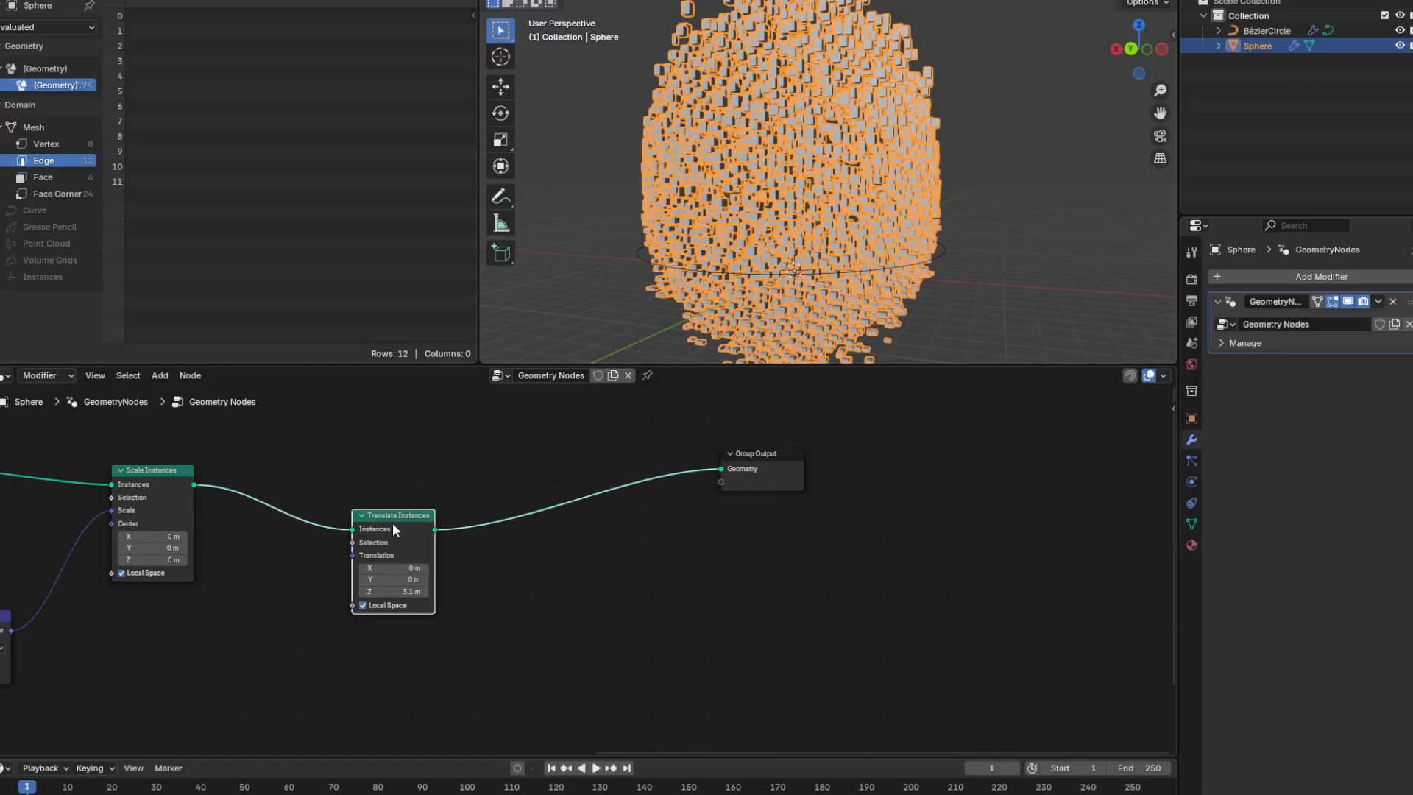
{"action": "left_click_drag", "start_coordinate": [393, 525], "coordinate": [598, 478]}
{"action": "middle_click_drag", "start_coordinate": [471, 620], "coordinate": [553, 578]}
{"action": "left_click", "coordinate": [439, 574]}
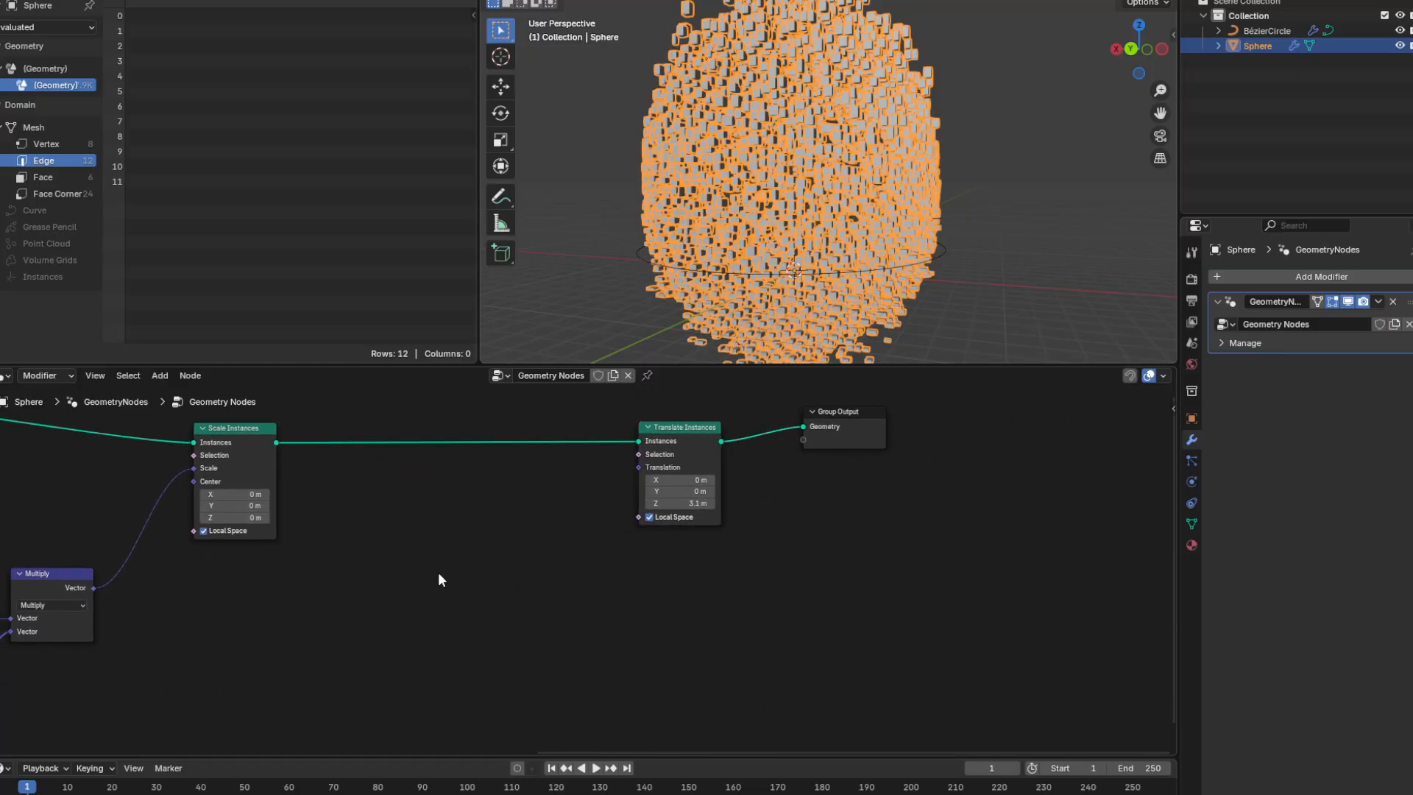
Bring the BézierCircle into the graph as an Object Info node and connect its Geometry to a new Curve to Mesh node's Curve input.
{"action": "left_click_drag", "start_coordinate": [1266, 31], "coordinate": [319, 595]}
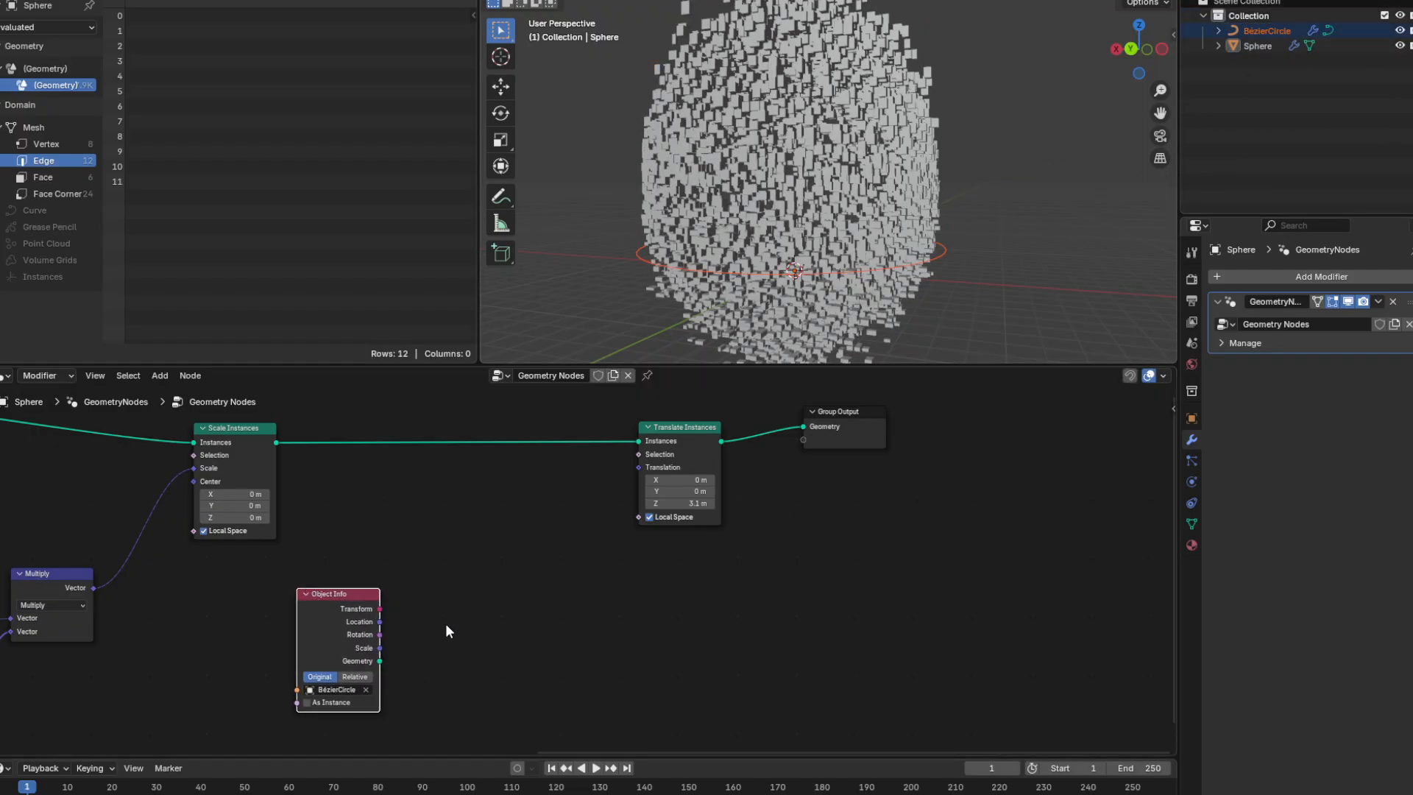
{"action": "left_click", "coordinate": [499, 647]}
{"action": "right_click", "coordinate": [499, 639]}
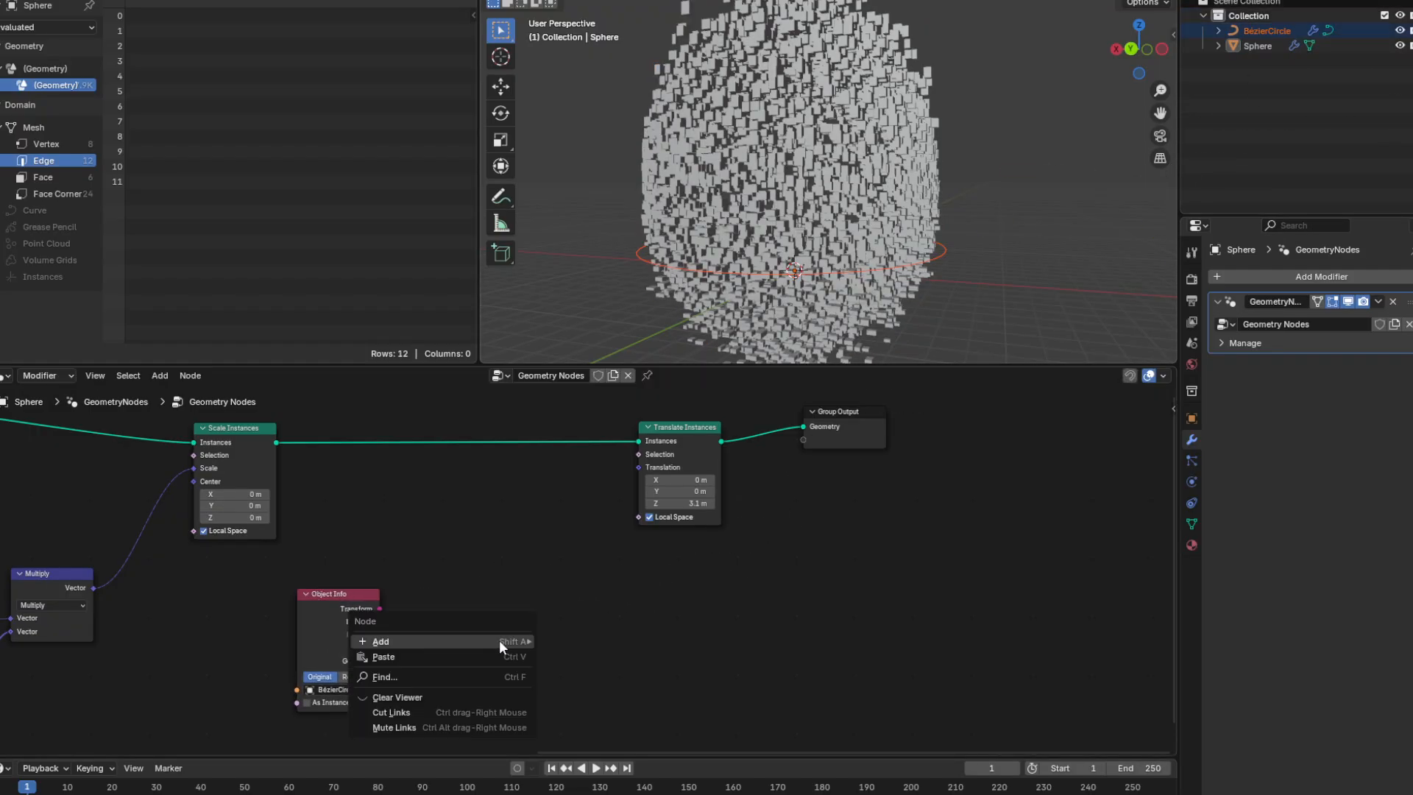
{"action": "mouse_move", "coordinate": [499, 639]}
{"action": "type", "text": "c"}
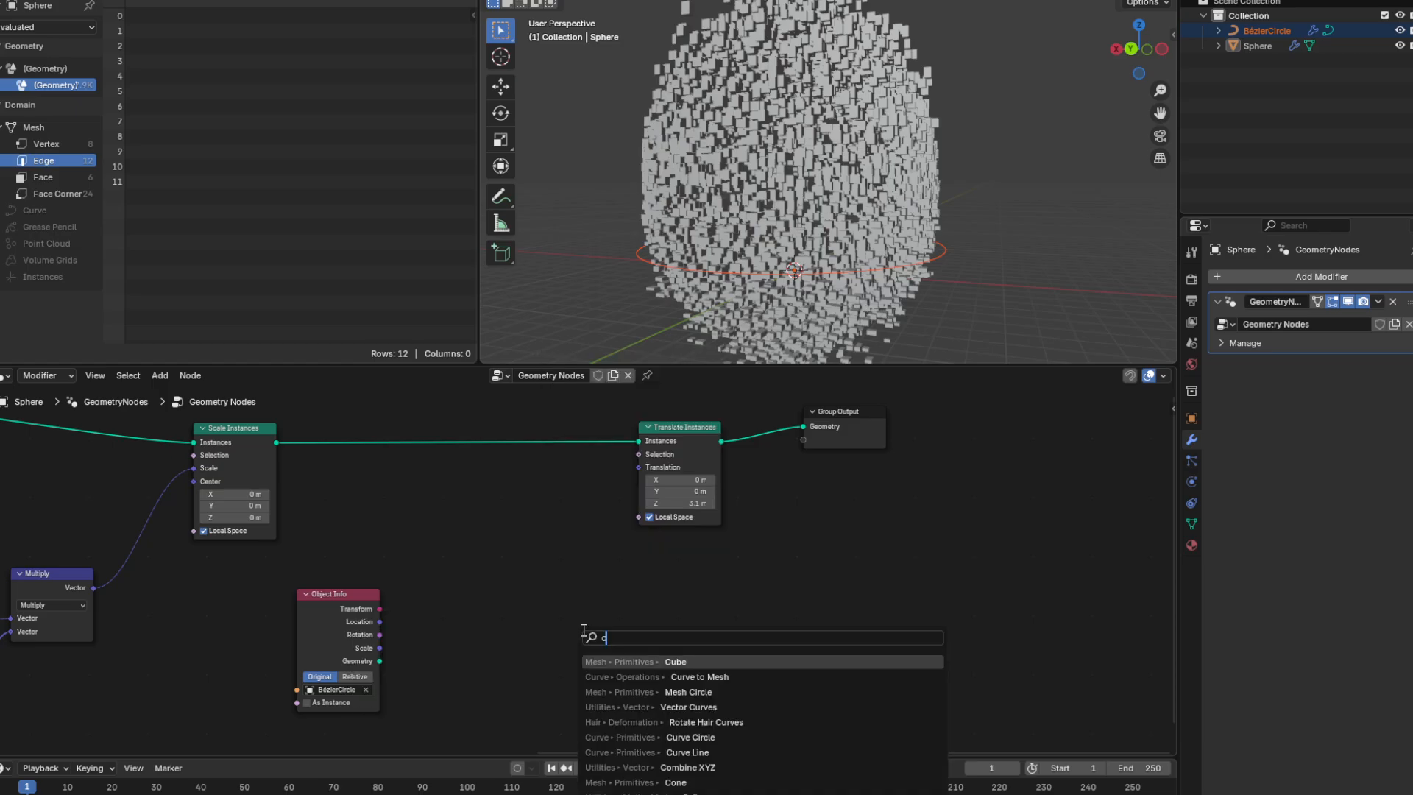
{"action": "left_click", "coordinate": [748, 678]}
{"action": "left_click", "coordinate": [516, 626]}
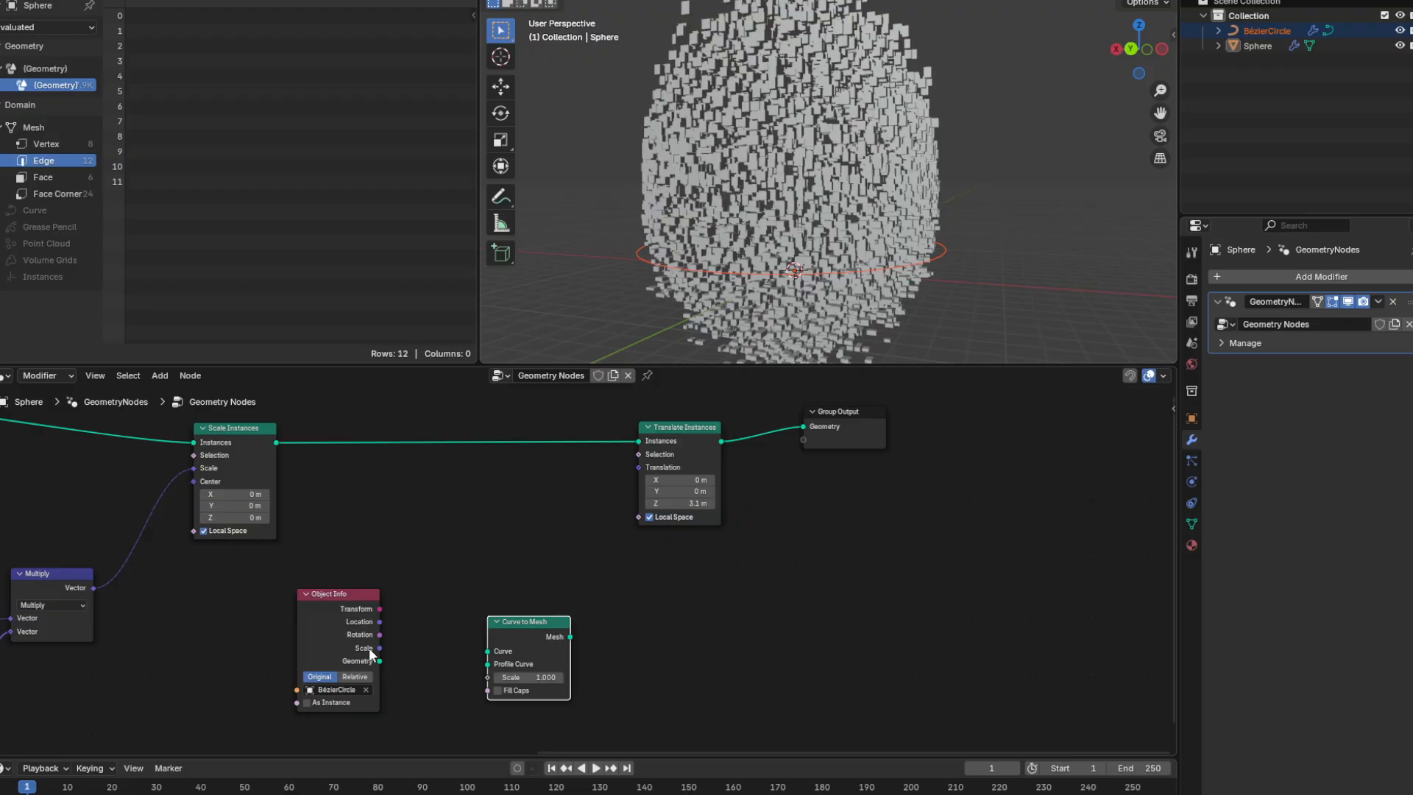
{"action": "left_click_drag", "start_coordinate": [380, 661], "coordinate": [446, 625]}
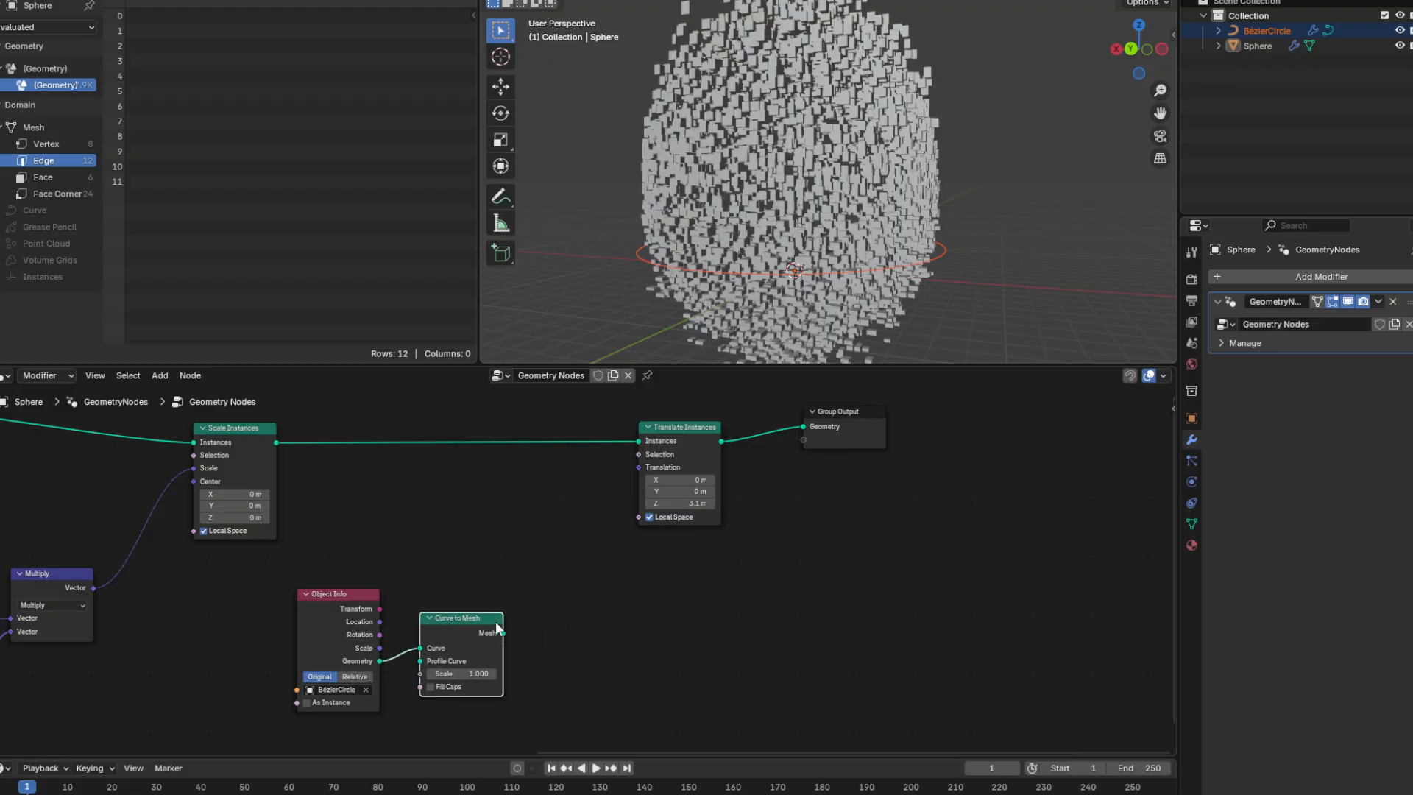
Add a Geometry Proximity node fed by the Curve to Mesh output and set its target geometry to Edges.
{"action": "left_click", "coordinate": [594, 636]}
{"action": "right_click", "coordinate": [595, 636]}
{"action": "mouse_move", "coordinate": [599, 637]}
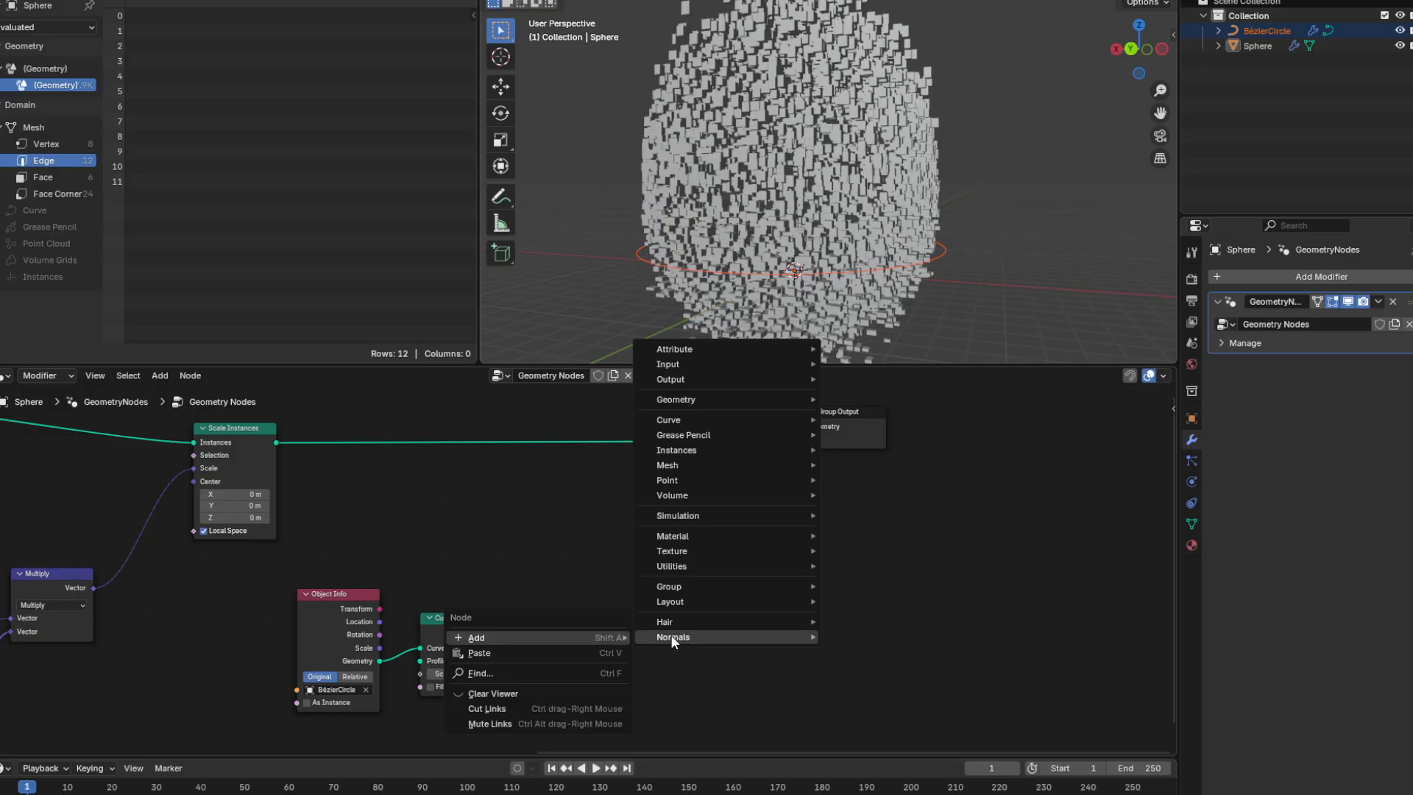
{"action": "type", "text": "a"}
{"action": "key", "text": "BackSpace"}
{"action": "type", "text": "prox"}
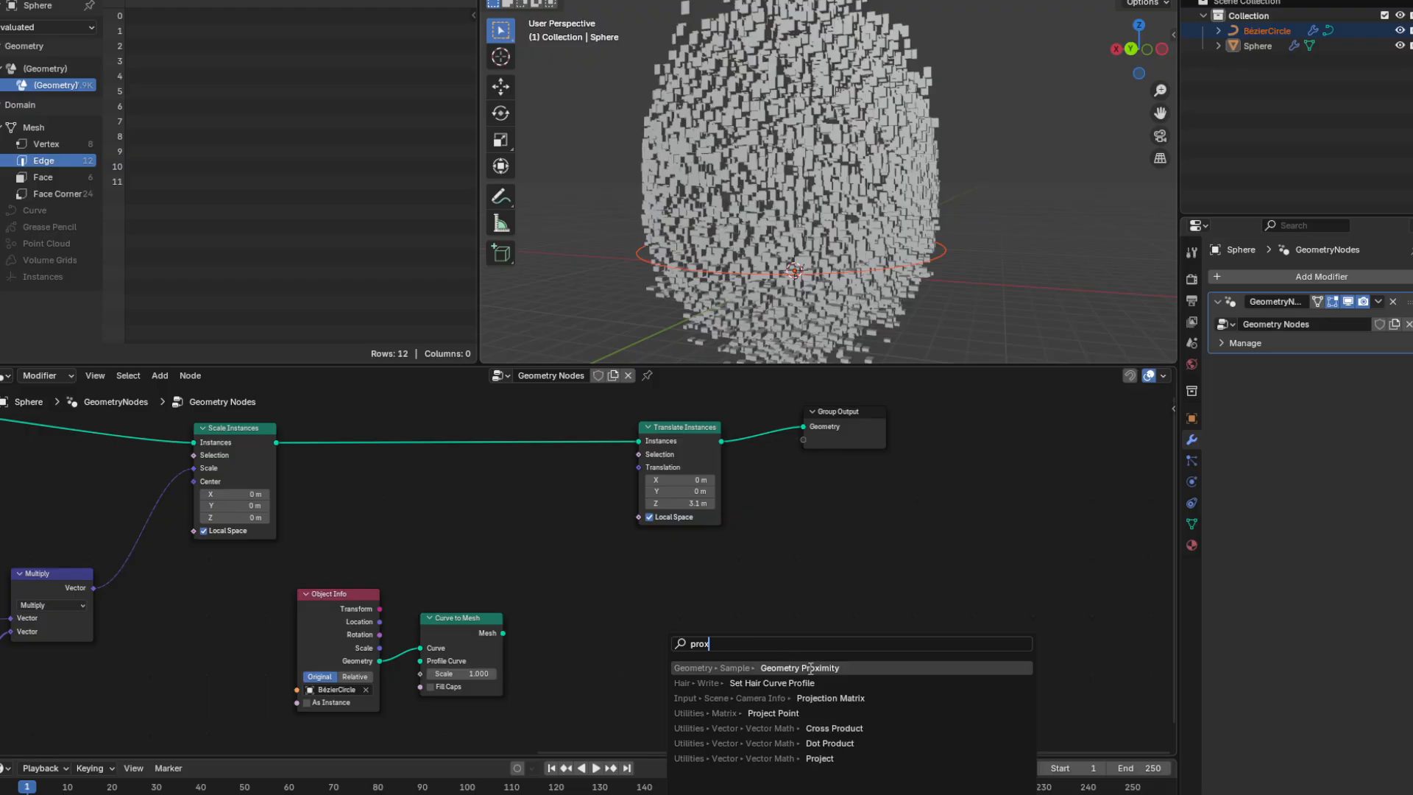
{"action": "left_click", "coordinate": [849, 666]}
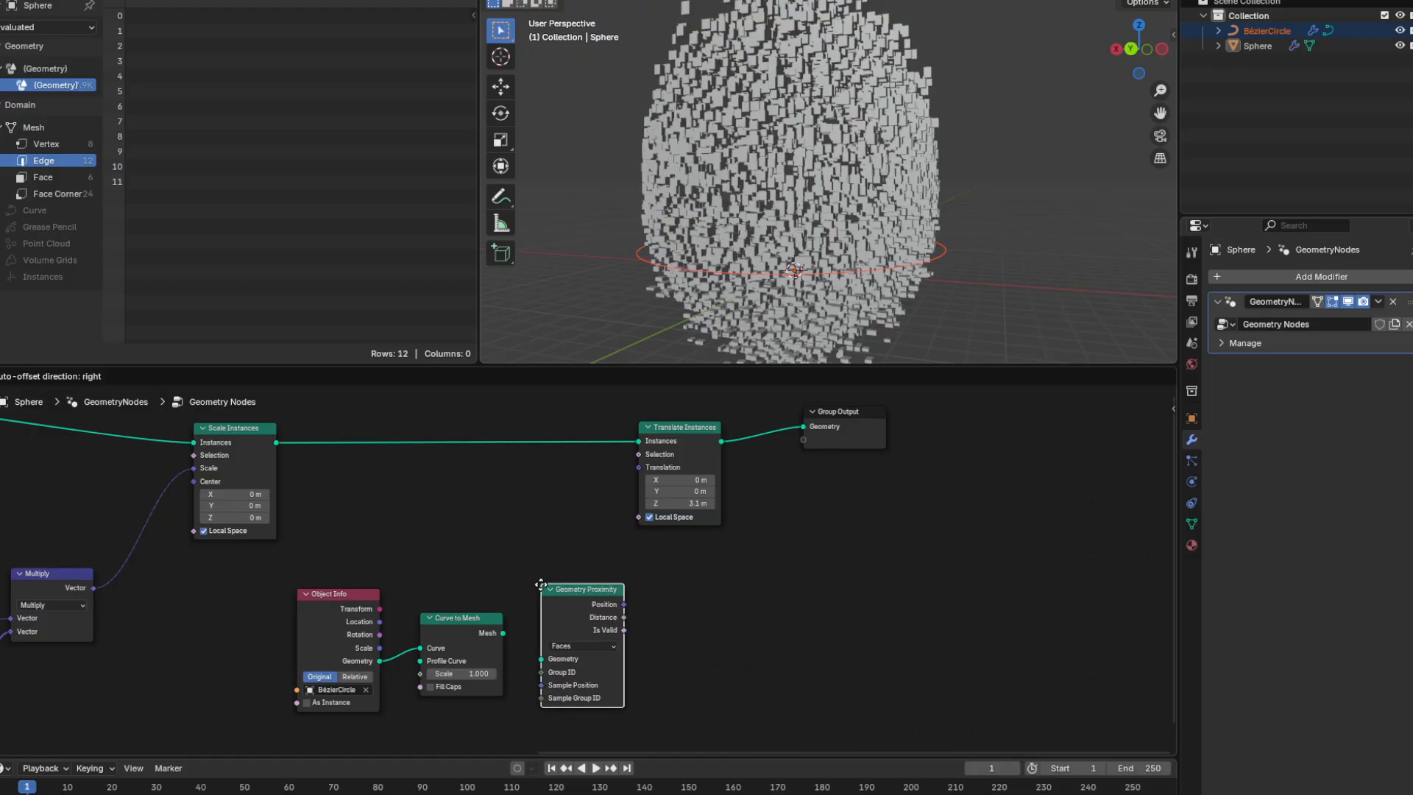
{"action": "left_click", "coordinate": [537, 641]}
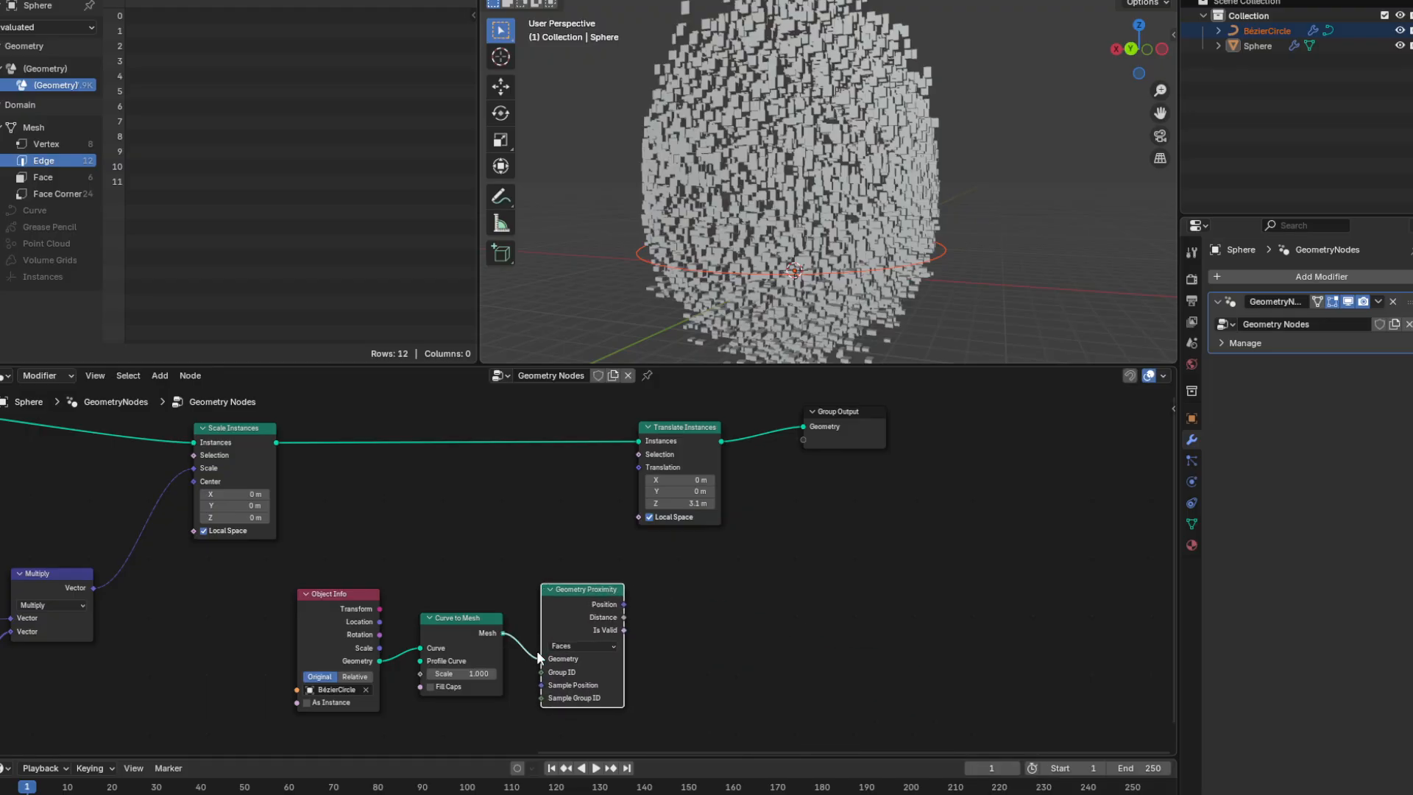
{"action": "left_click", "coordinate": [594, 646]}
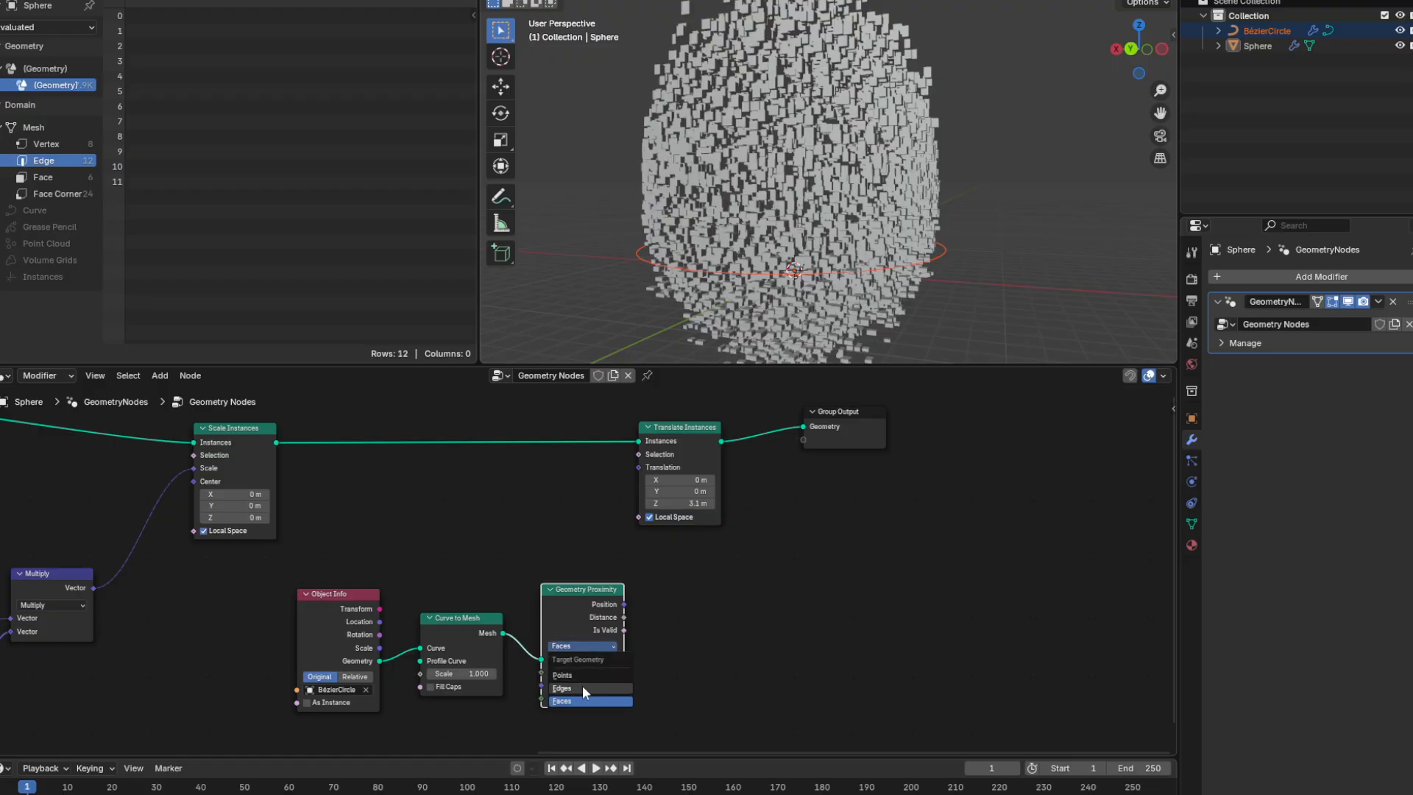
{"action": "left_click", "coordinate": [582, 688]}
{"action": "left_click", "coordinate": [746, 553]}
Add a Greater Than math node beside Geometry Proximity and switch its operation to Less Than.
{"action": "middle_click_drag", "start_coordinate": [802, 518], "coordinate": [673, 548]}
{"action": "right_click", "coordinate": [580, 653]}
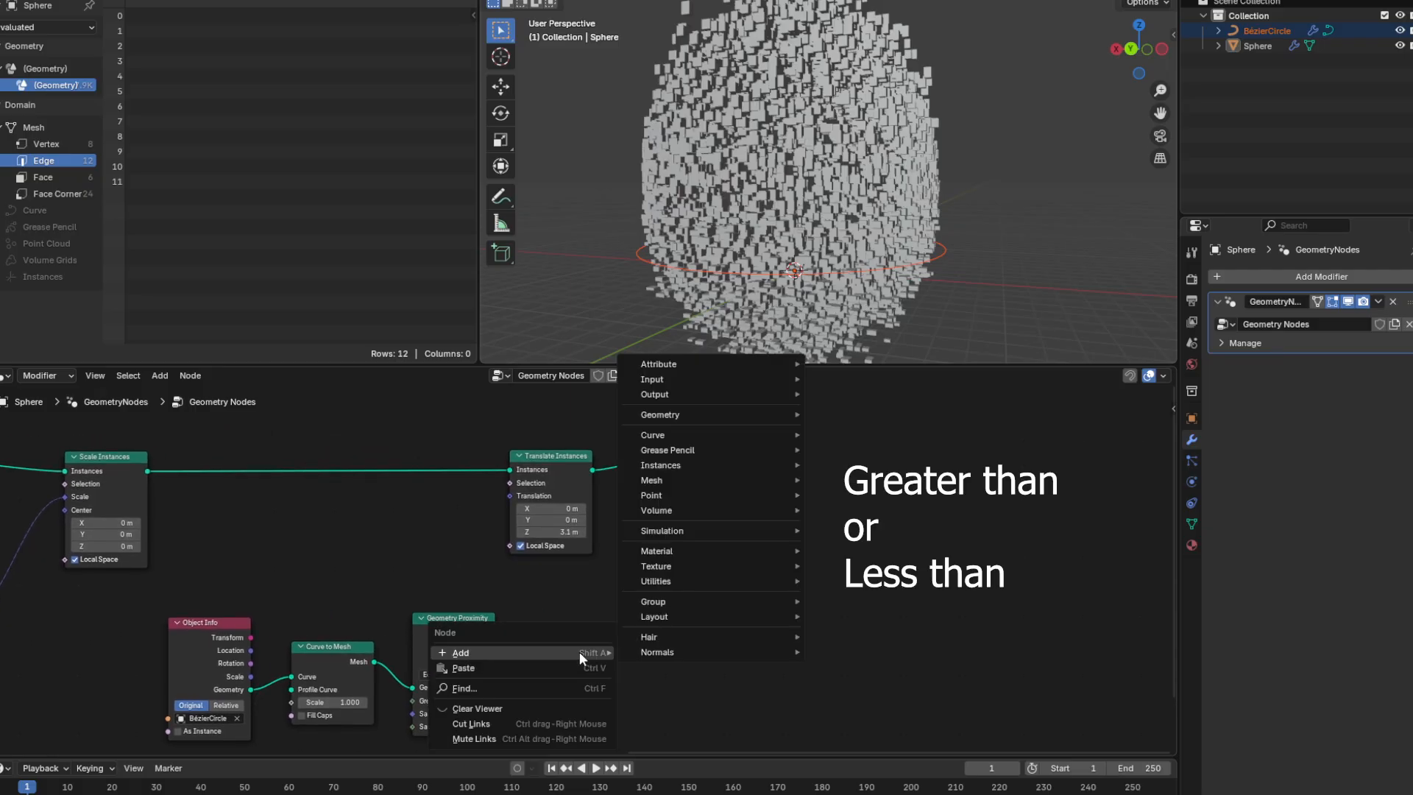
{"action": "type", "text": "gr"}
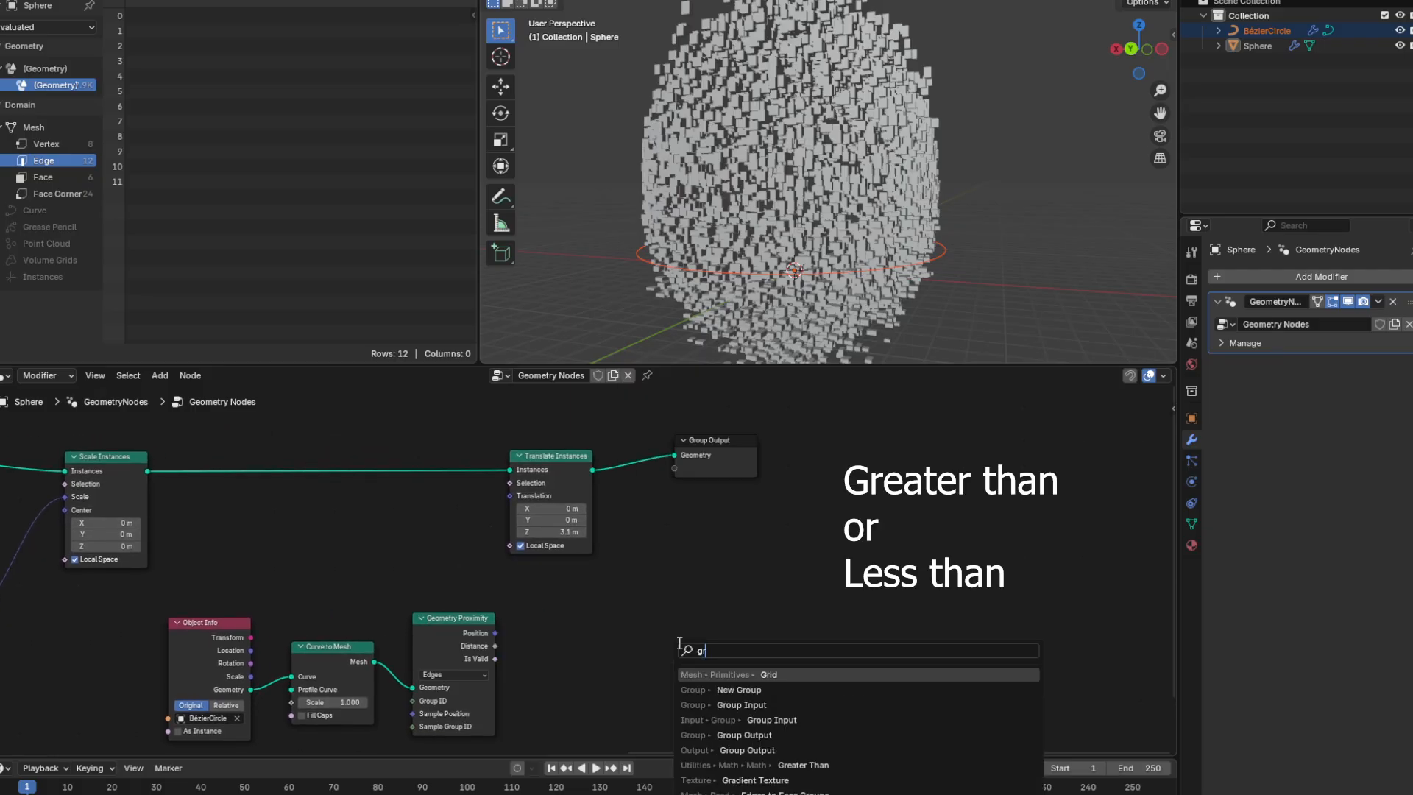
{"action": "type", "text": "ea"}
{"action": "key", "text": "Return"}
{"action": "left_click", "coordinate": [598, 625]}
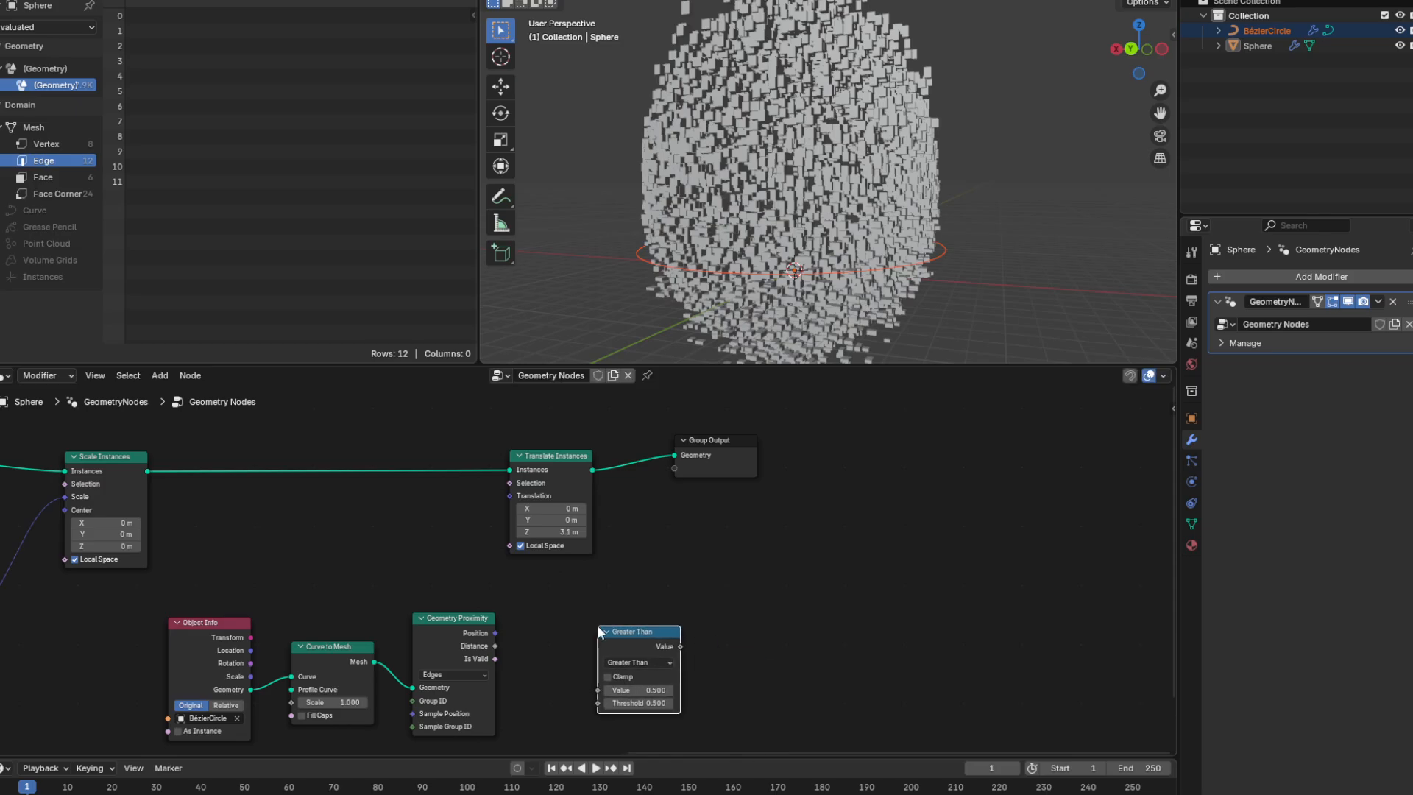
{"action": "left_click_drag", "start_coordinate": [622, 627], "coordinate": [582, 617]}
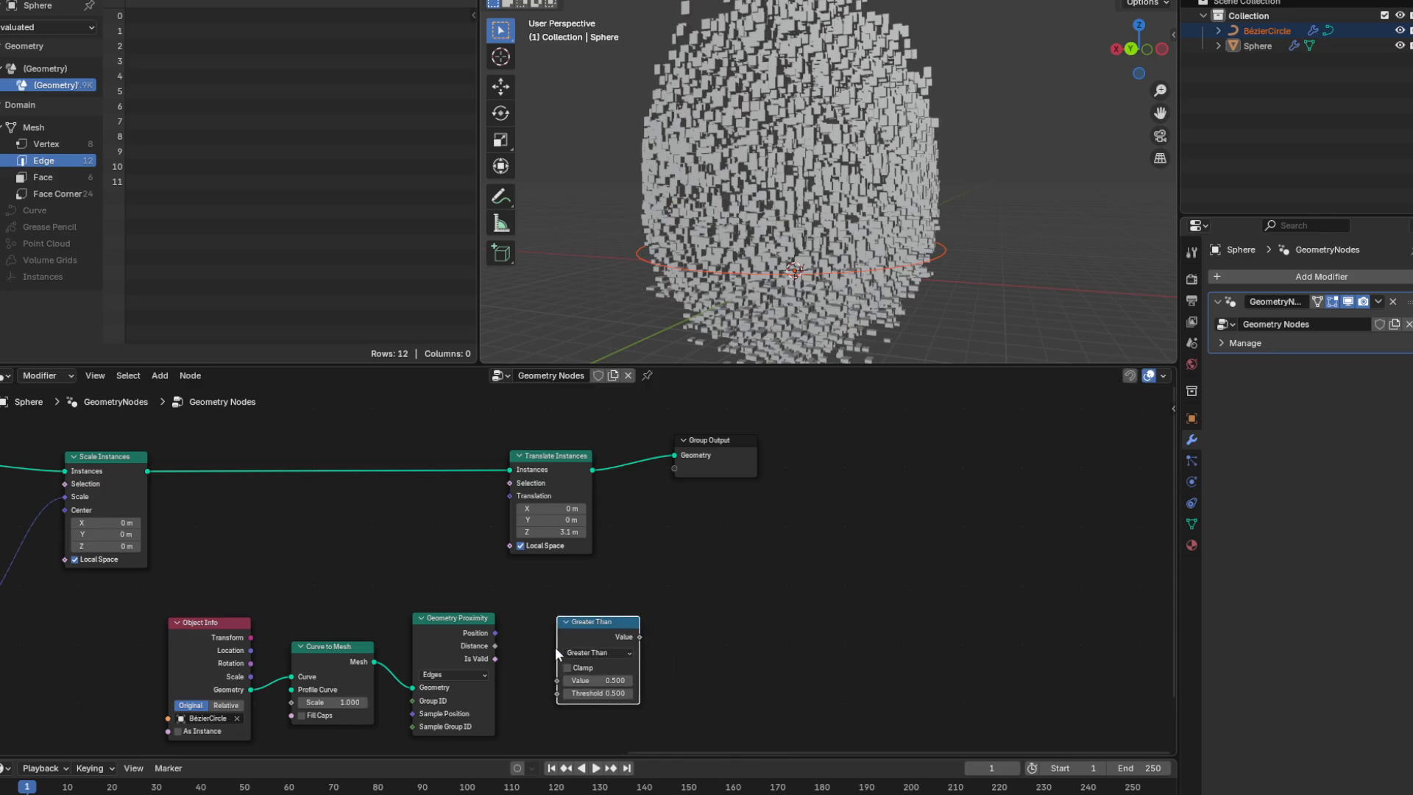
{"action": "left_click", "coordinate": [598, 654]}
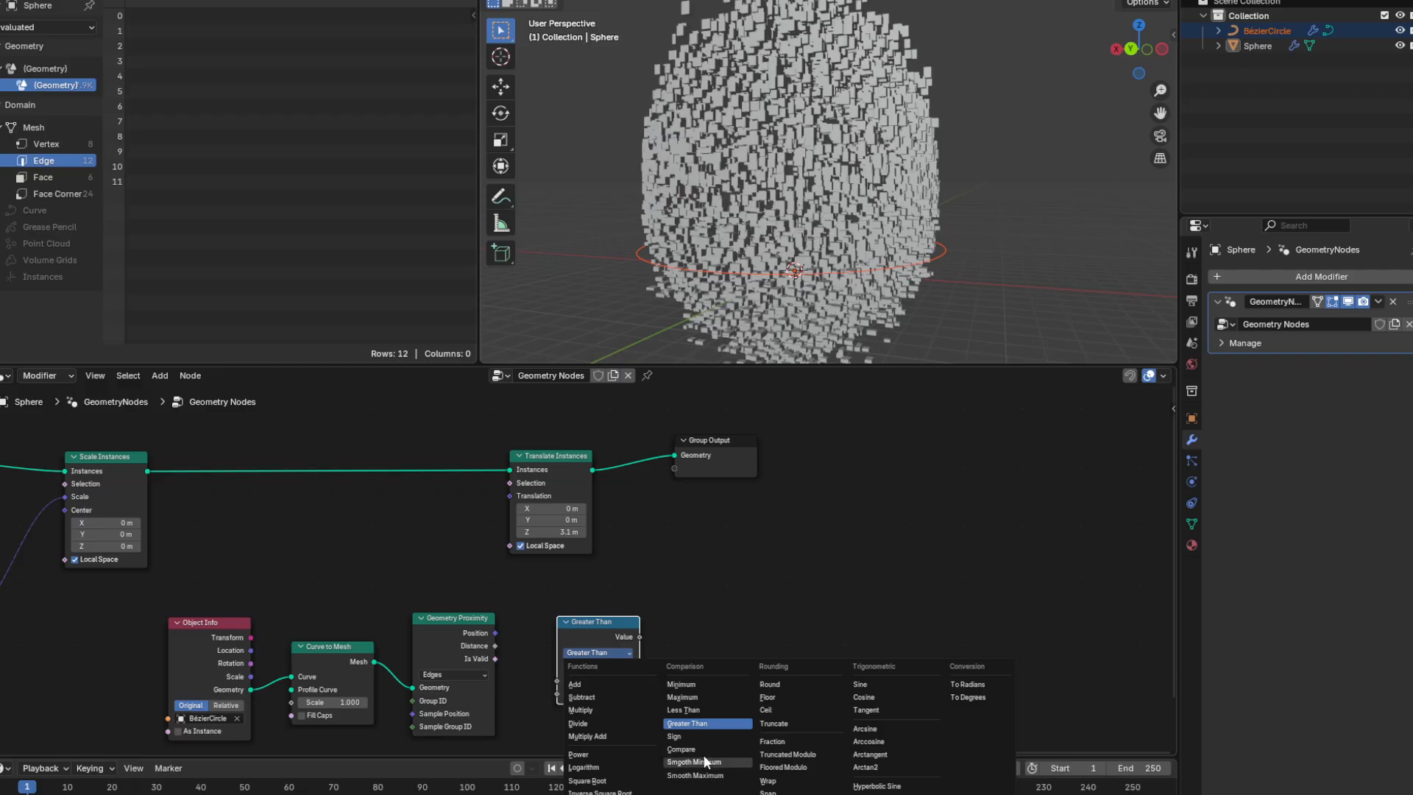
{"action": "left_click", "coordinate": [684, 711]}
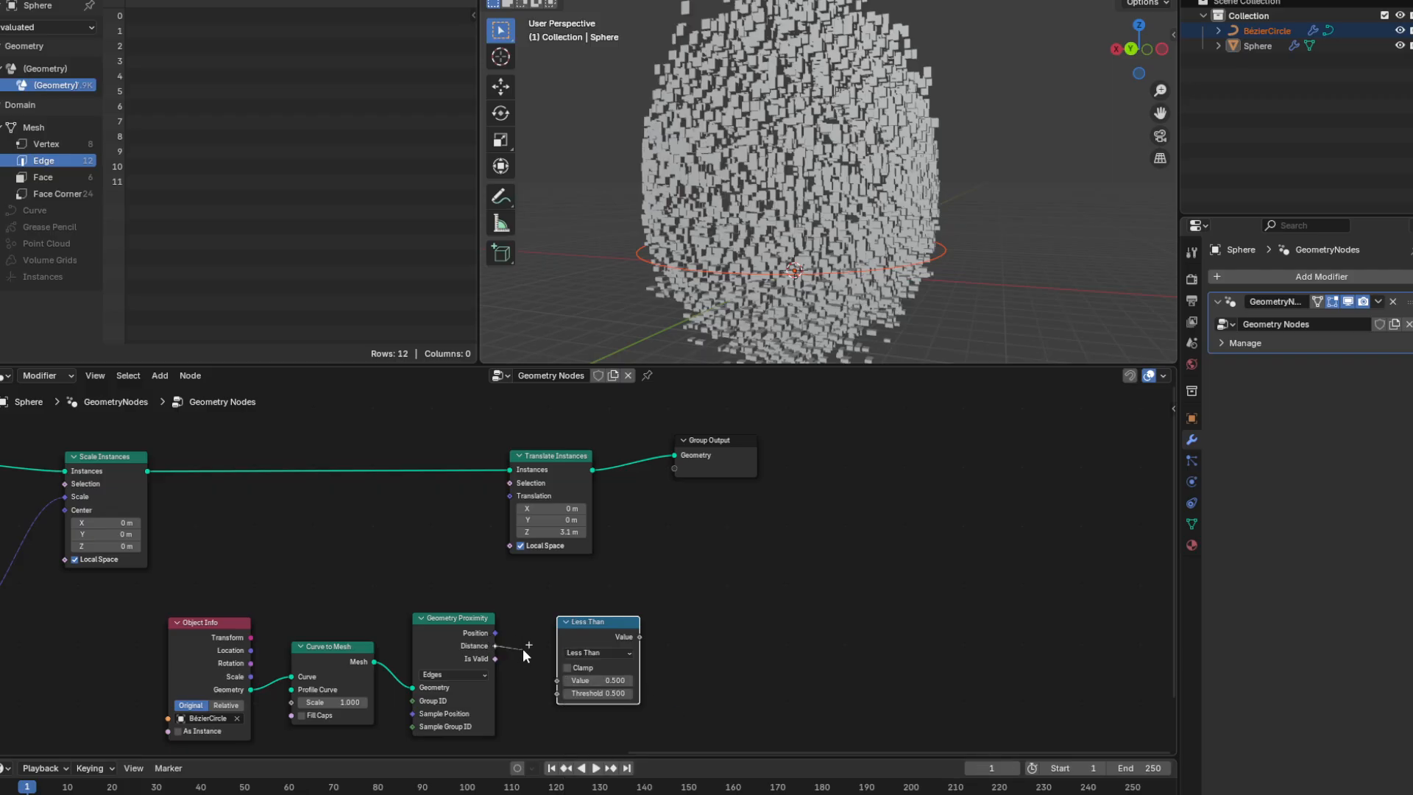
Feed the proximity Distance into Less Than, link its result to Translate Instances' Selection, and set the threshold to 1.5.
{"action": "left_click_drag", "start_coordinate": [547, 668], "coordinate": [550, 672]}
{"action": "left_click_drag", "start_coordinate": [639, 636], "coordinate": [506, 486]}
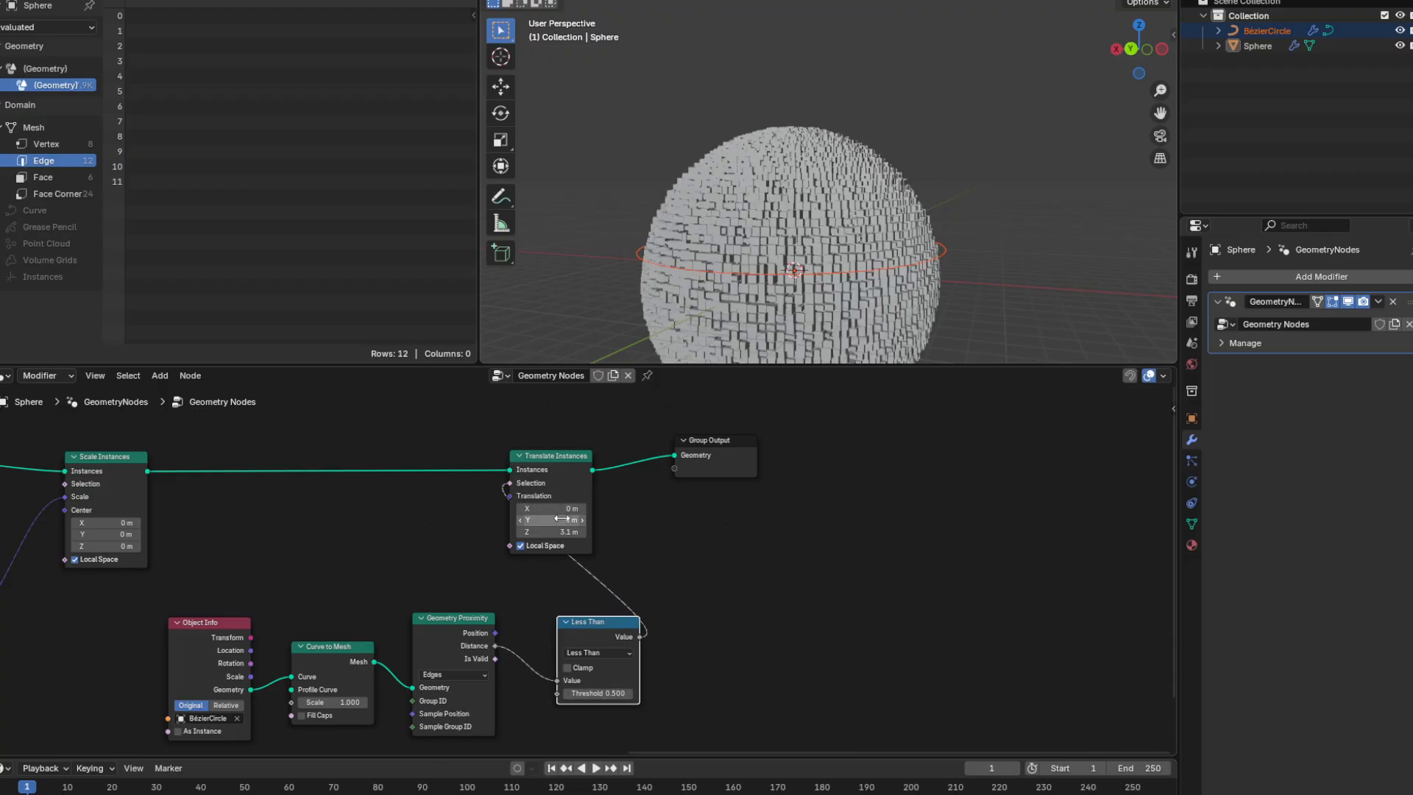
{"action": "left_click_drag", "start_coordinate": [587, 690], "coordinate": [658, 690]}
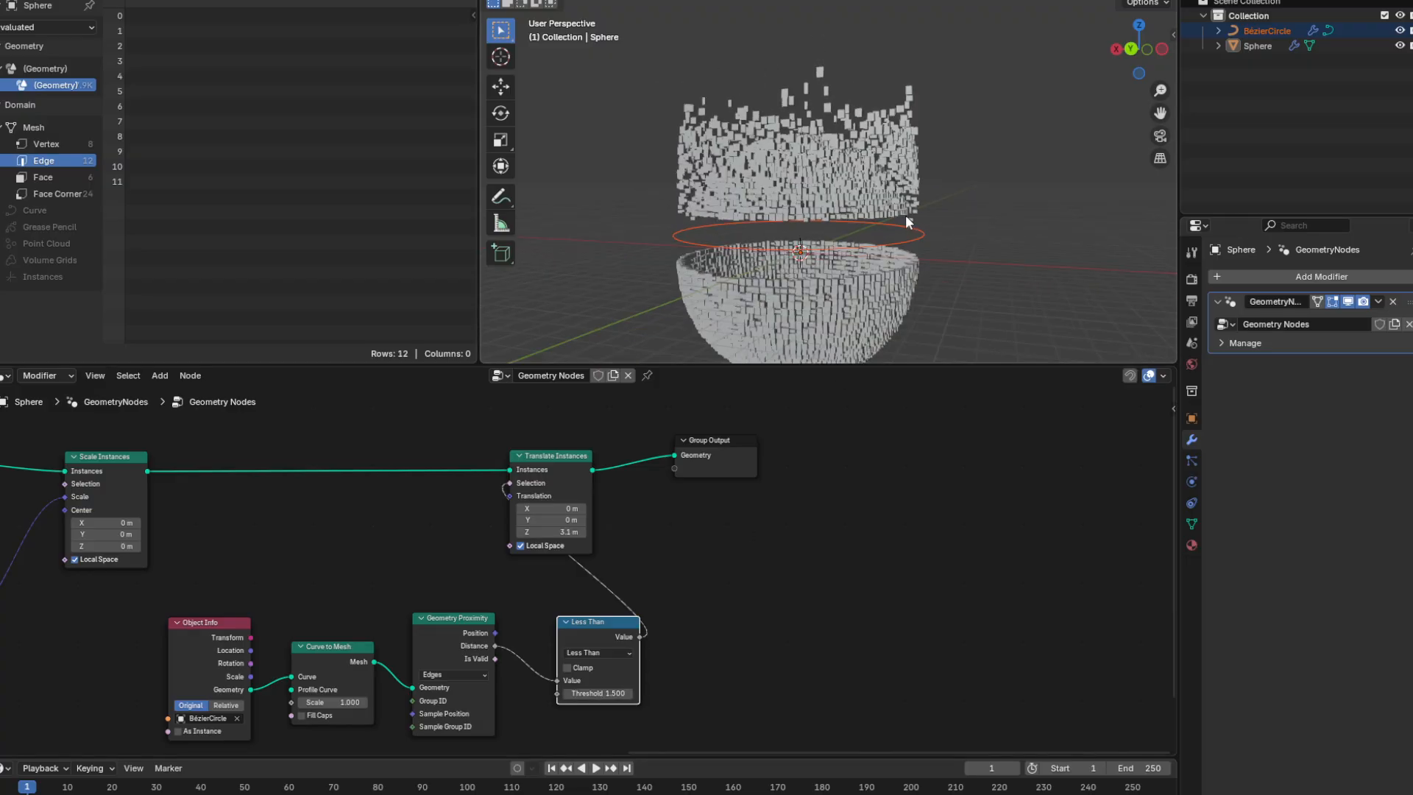
In the BézierCircle's node tree, lower the Transform Geometry Z translation to about -3.1 m.
{"action": "mouse_move", "coordinate": [906, 215]}
{"action": "middle_mouse_down"}
{"action": "mouse_move", "coordinate": [944, 194]}
{"action": "mouse_move", "coordinate": [916, 205]}
{"action": "middle_mouse_up"}
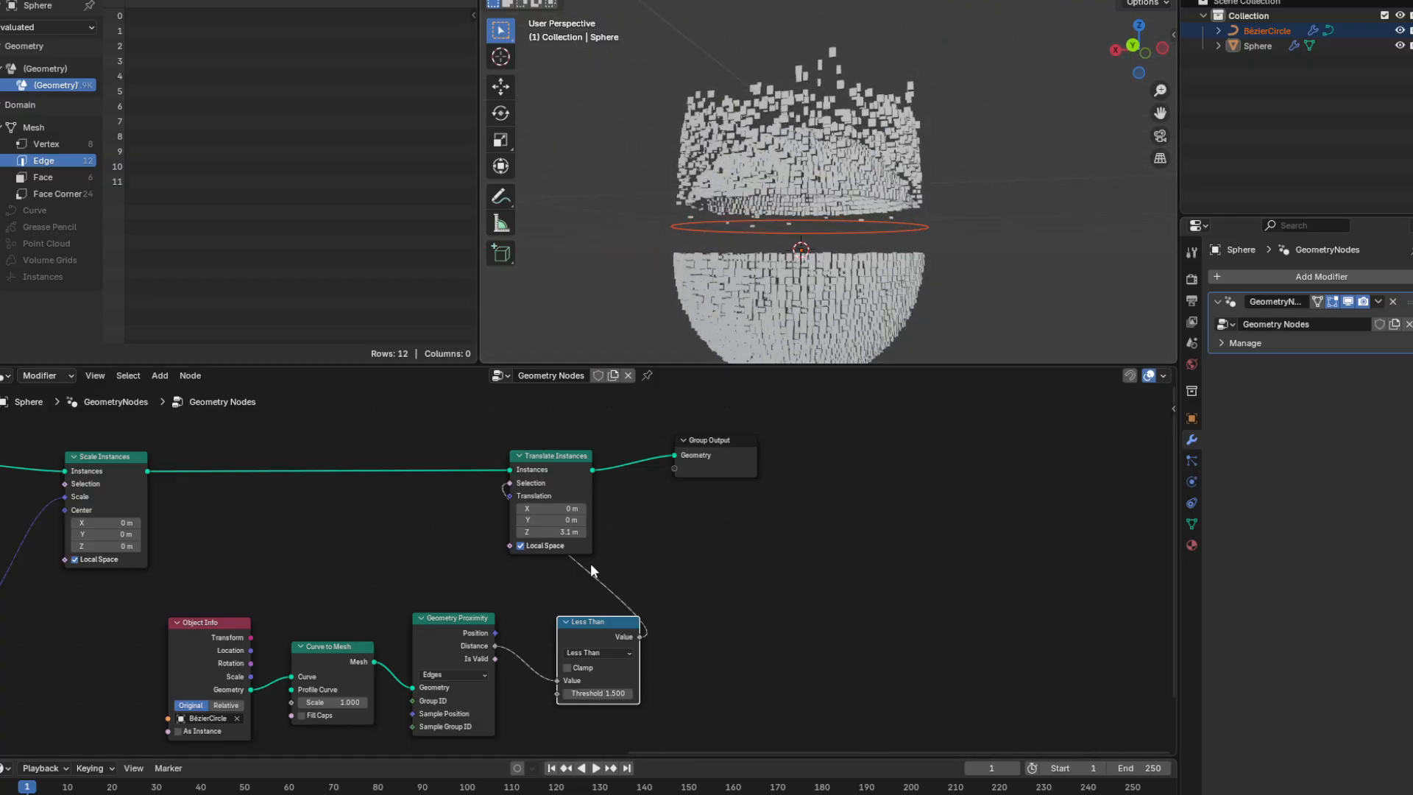
{"action": "middle_click_drag", "start_coordinate": [381, 560], "coordinate": [432, 546]}
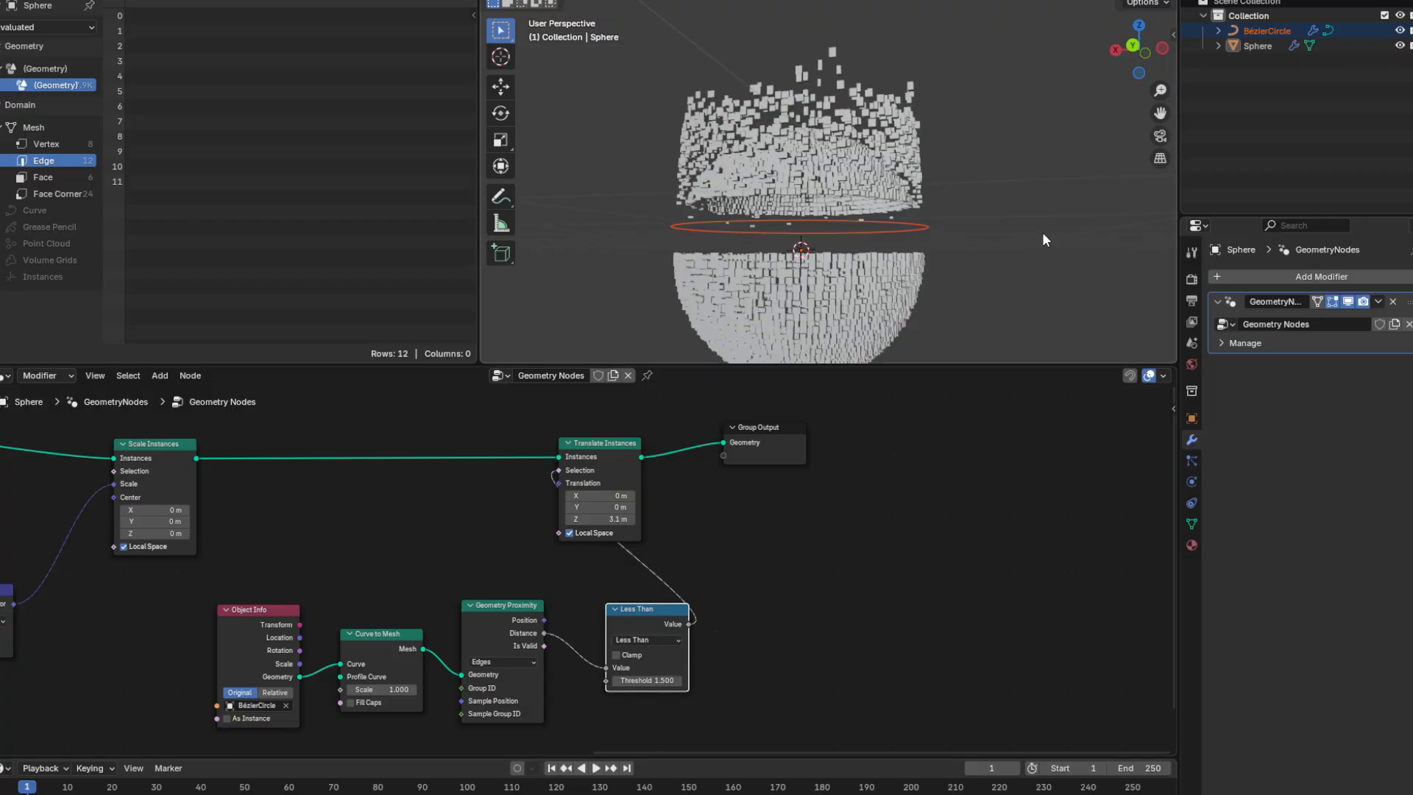
{"action": "left_click", "coordinate": [1260, 31]}
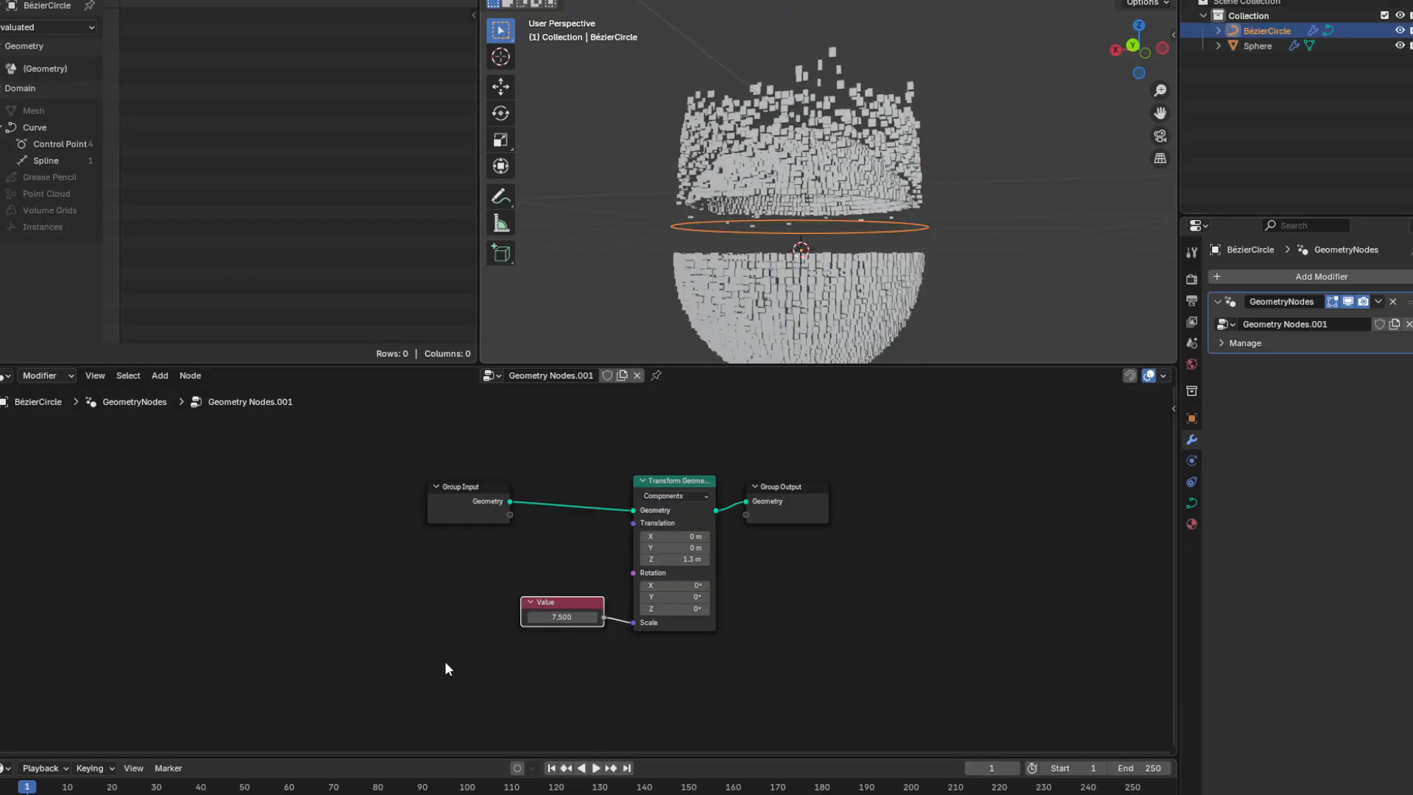
{"action": "left_click_drag", "start_coordinate": [684, 559], "coordinate": [606, 559]}
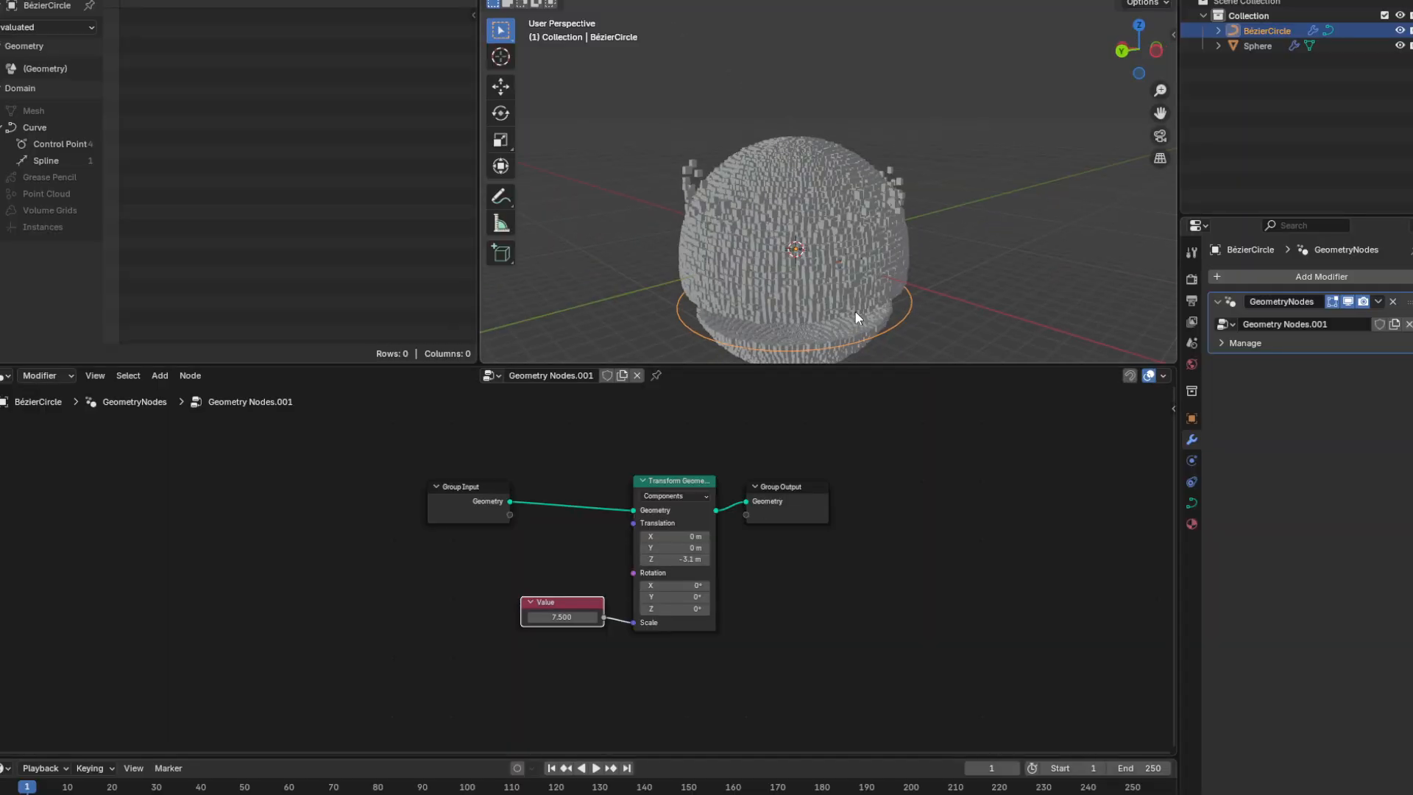
In the Sphere's node tree, set the Less Than threshold to 3.8 and the Translate Instances Z translation to 2.1 m.
{"action": "scroll", "coordinate": [810, 218], "scroll_direction": "up", "scroll_amount": 3}
{"action": "left_click", "coordinate": [860, 209]}
{"action": "left_click", "coordinate": [892, 317]}
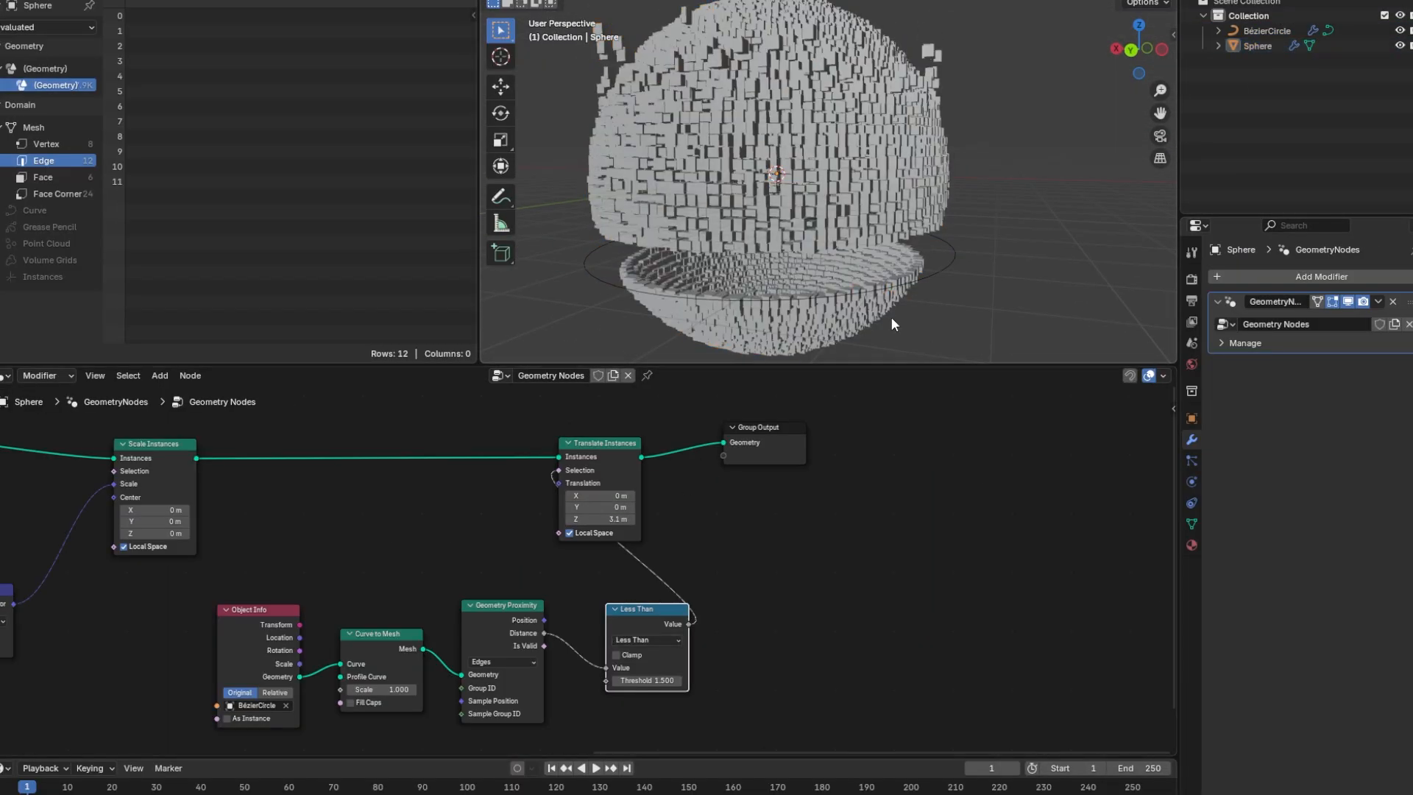
{"action": "mouse_move", "coordinate": [603, 519]}
{"action": "left_mouse_down"}
{"action": "mouse_move", "coordinate": [626, 518]}
{"action": "mouse_move", "coordinate": [609, 519]}
{"action": "left_mouse_up"}
{"action": "left_click_drag", "start_coordinate": [647, 680], "coordinate": [674, 680]}
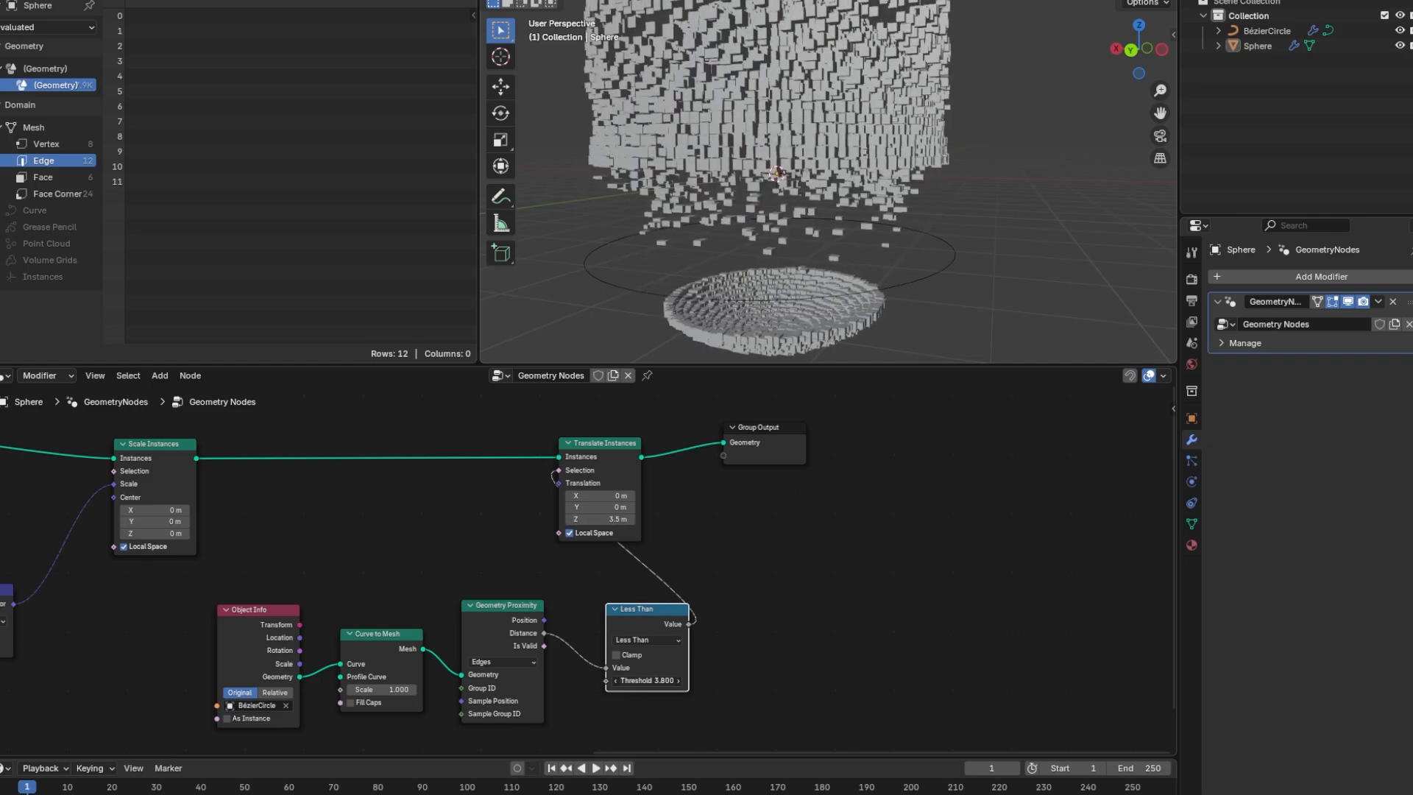
{"action": "mouse_move", "coordinate": [610, 520]}
{"action": "left_mouse_down"}
{"action": "mouse_move", "coordinate": [565, 519]}
{"action": "mouse_move", "coordinate": [596, 520]}
{"action": "left_mouse_up"}
{"action": "scroll", "coordinate": [862, 265], "scroll_direction": "down", "scroll_amount": 2}
{"action": "middle_click_drag", "start_coordinate": [862, 264], "coordinate": [850, 212]}
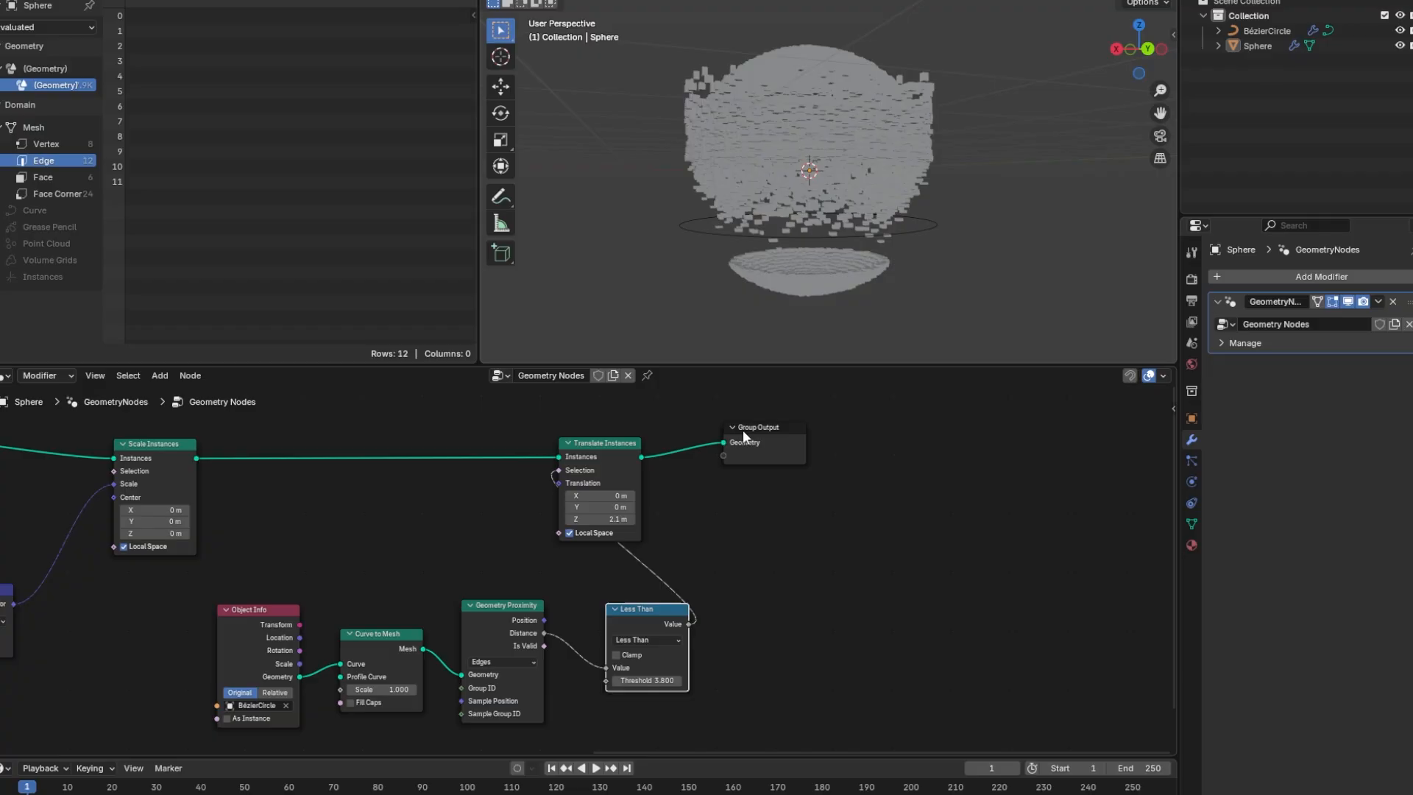
Move Group Output and Translate Instances farther along the graph, clear of the Less Than node.
{"action": "left_click_drag", "start_coordinate": [744, 431], "coordinate": [886, 439]}
{"action": "left_click_drag", "start_coordinate": [617, 445], "coordinate": [751, 453]}
{"action": "middle_click_drag", "start_coordinate": [945, 237], "coordinate": [949, 281]}
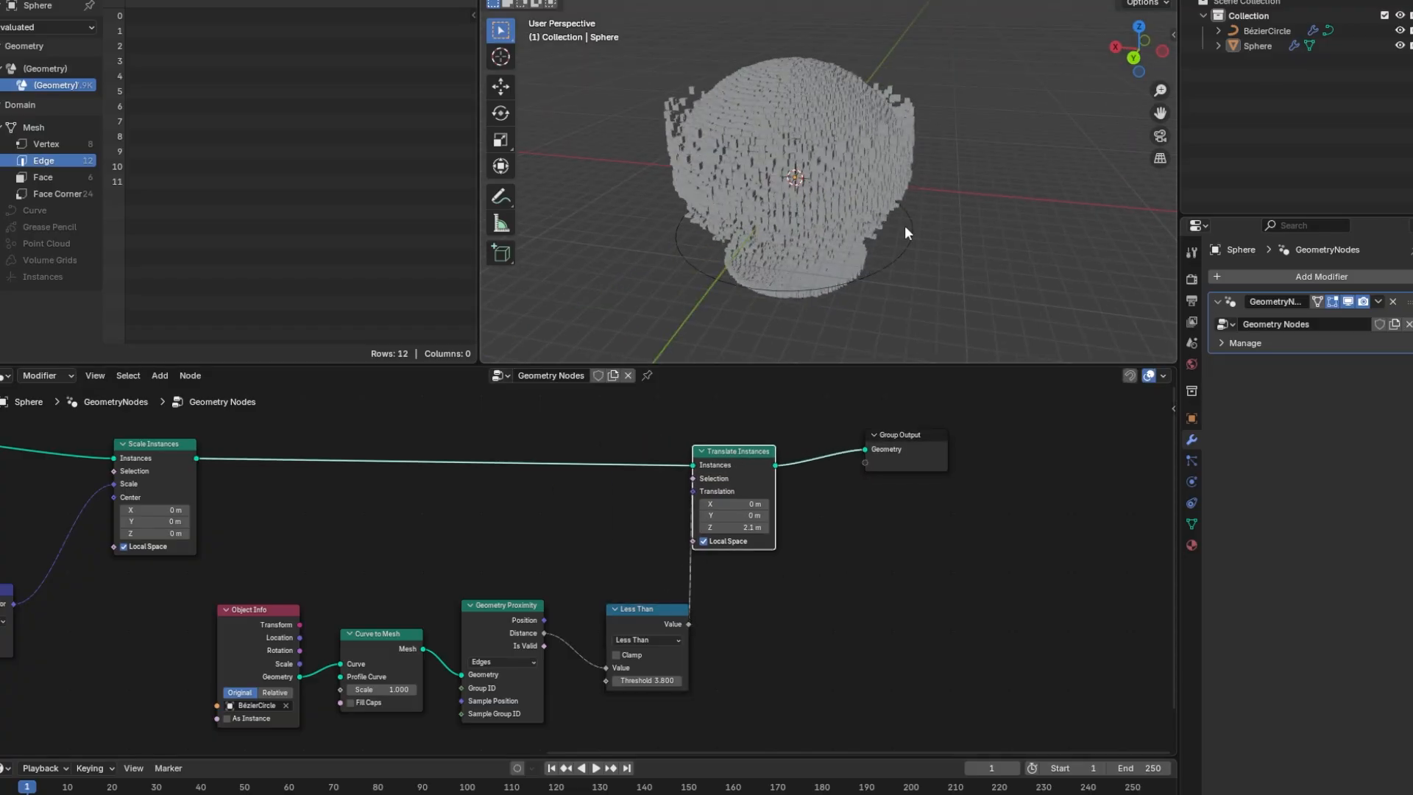
Add a Scene Time node and connect its Seconds output to the Noise Texture's W input.
{"action": "key", "text": "Home"}
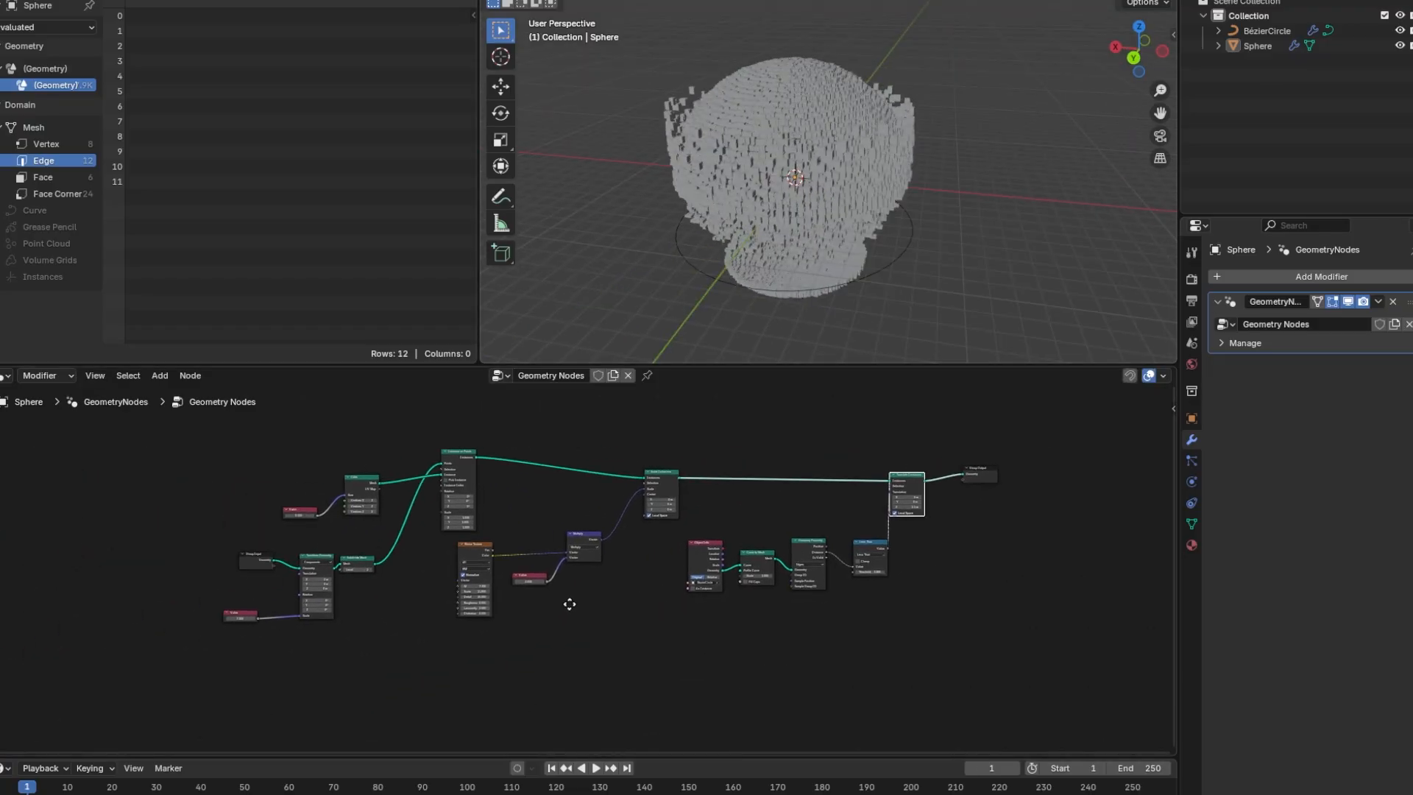
{"action": "scroll", "coordinate": [708, 629], "scroll_direction": "up", "scroll_amount": 3}
{"action": "scroll", "coordinate": [708, 629], "scroll_direction": "up", "scroll_amount": 1}
{"action": "middle_click_drag", "start_coordinate": [708, 629], "coordinate": [466, 590]}
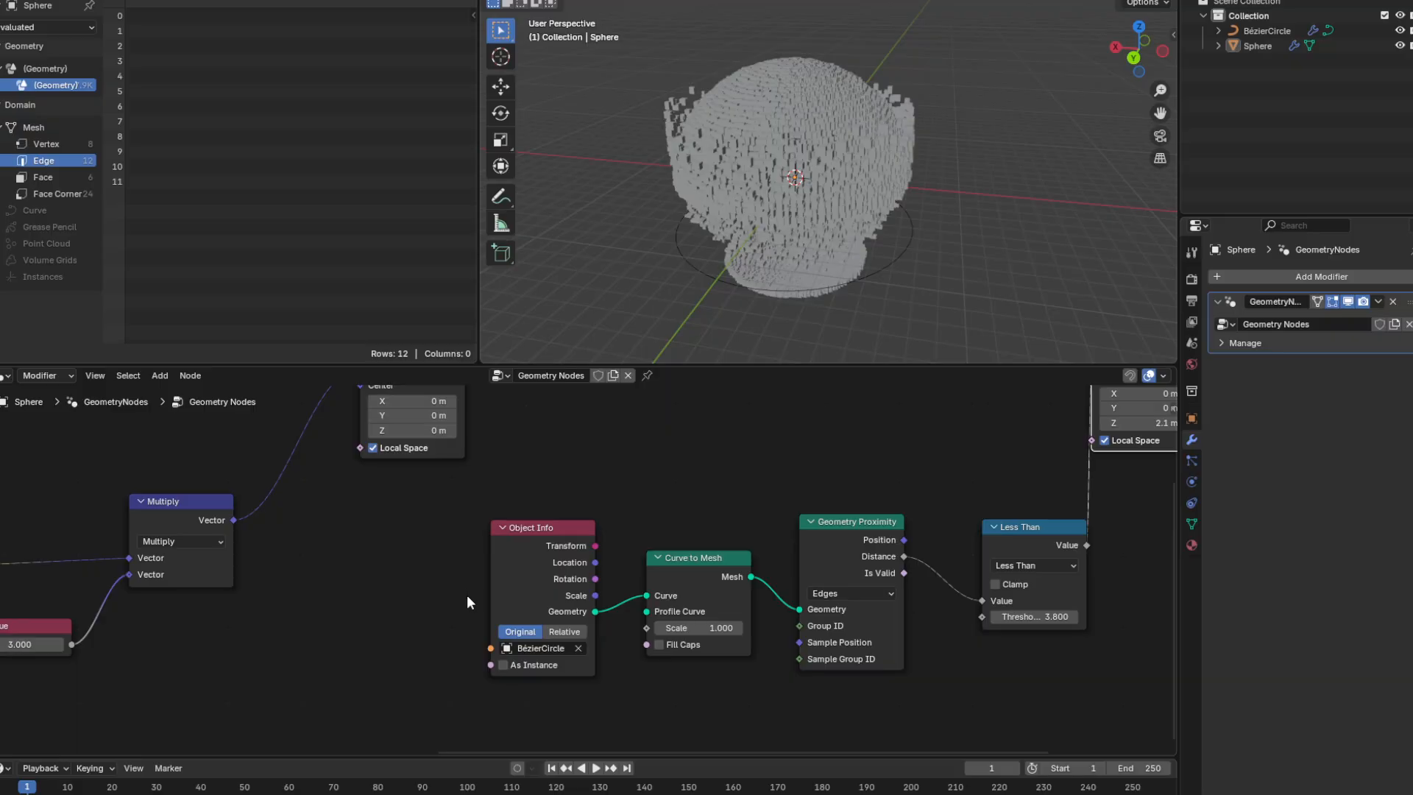
{"action": "scroll", "coordinate": [449, 559], "scroll_direction": "down", "scroll_amount": 1}
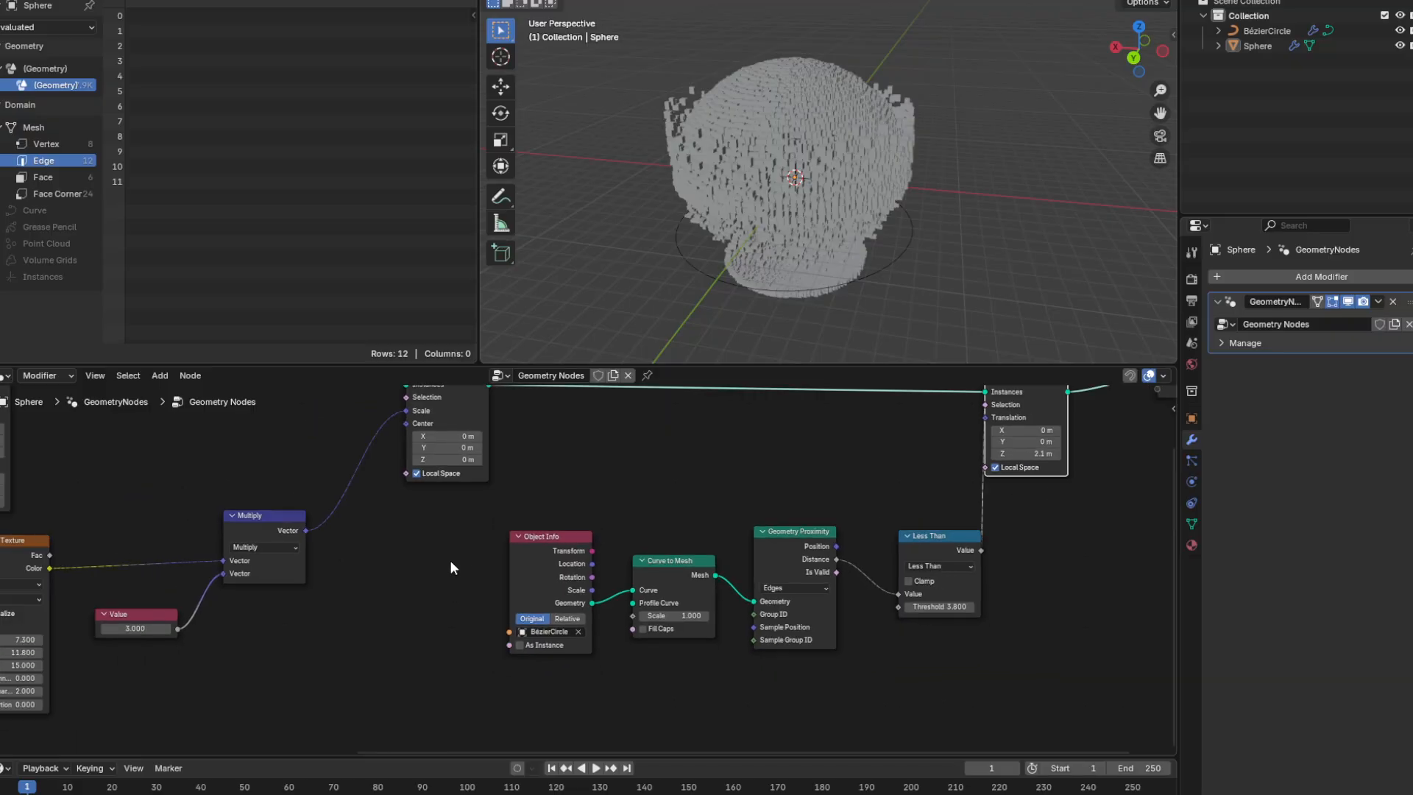
{"action": "middle_click_drag", "start_coordinate": [258, 663], "coordinate": [457, 656]}
{"action": "middle_click_drag", "start_coordinate": [288, 652], "coordinate": [576, 625]}
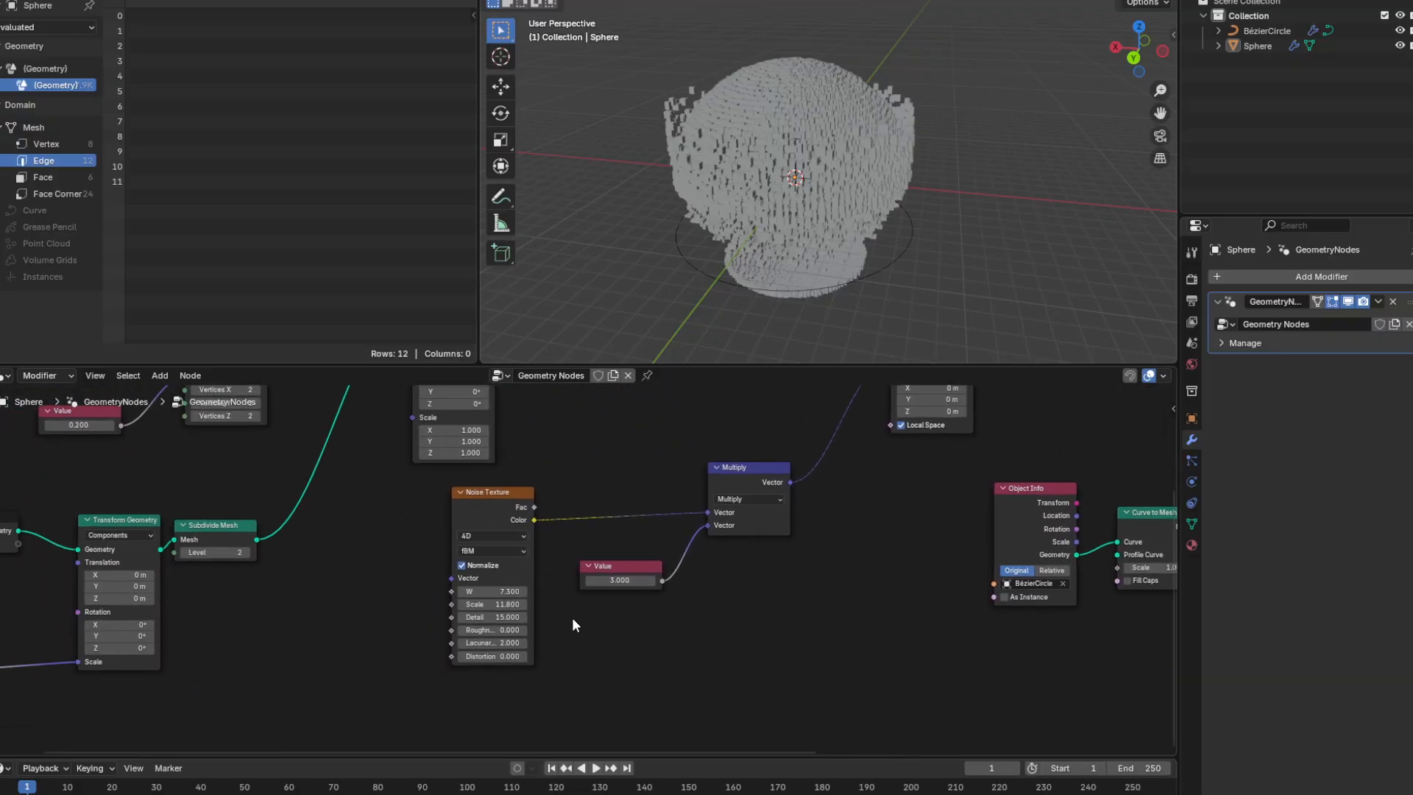
{"action": "right_click", "coordinate": [370, 603]}
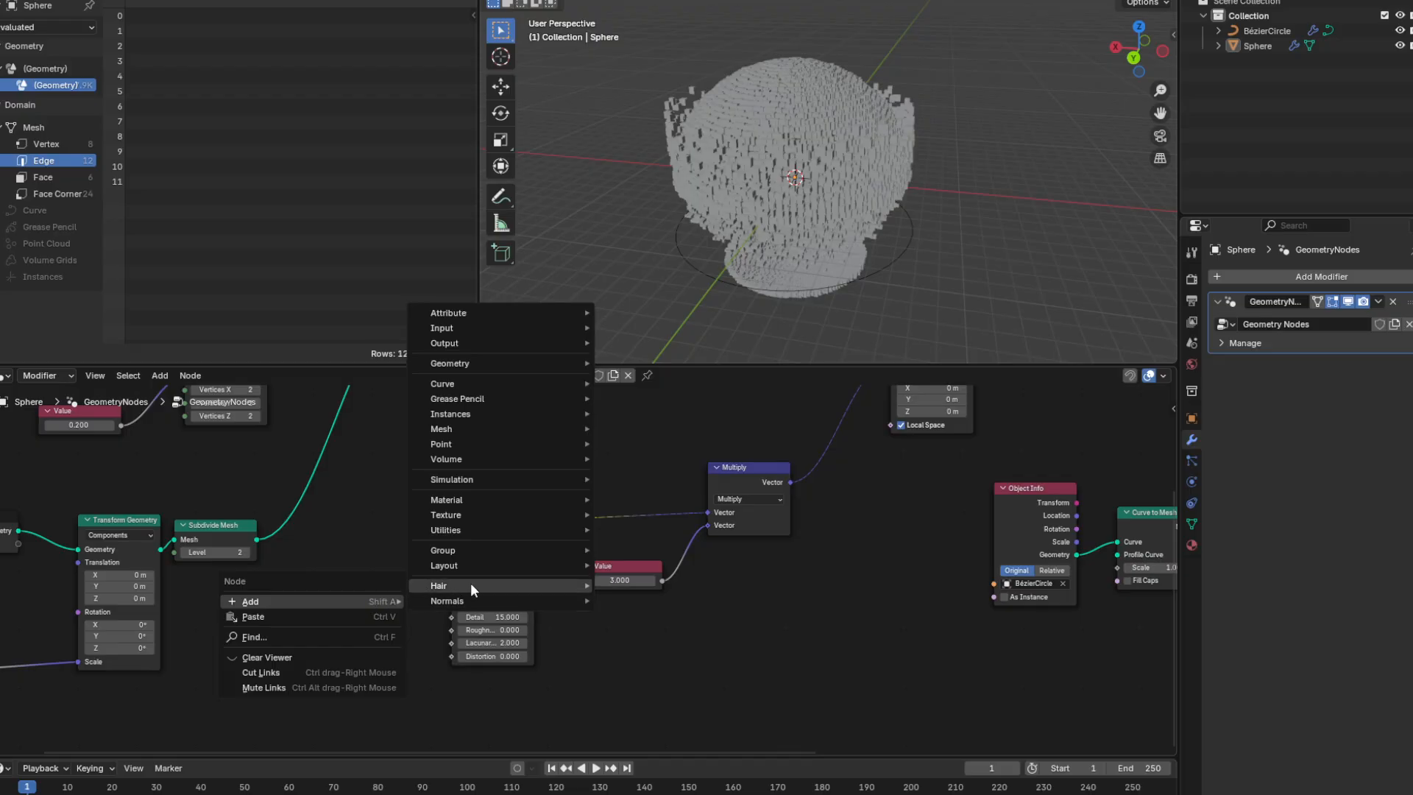
{"action": "type", "text": "time"}
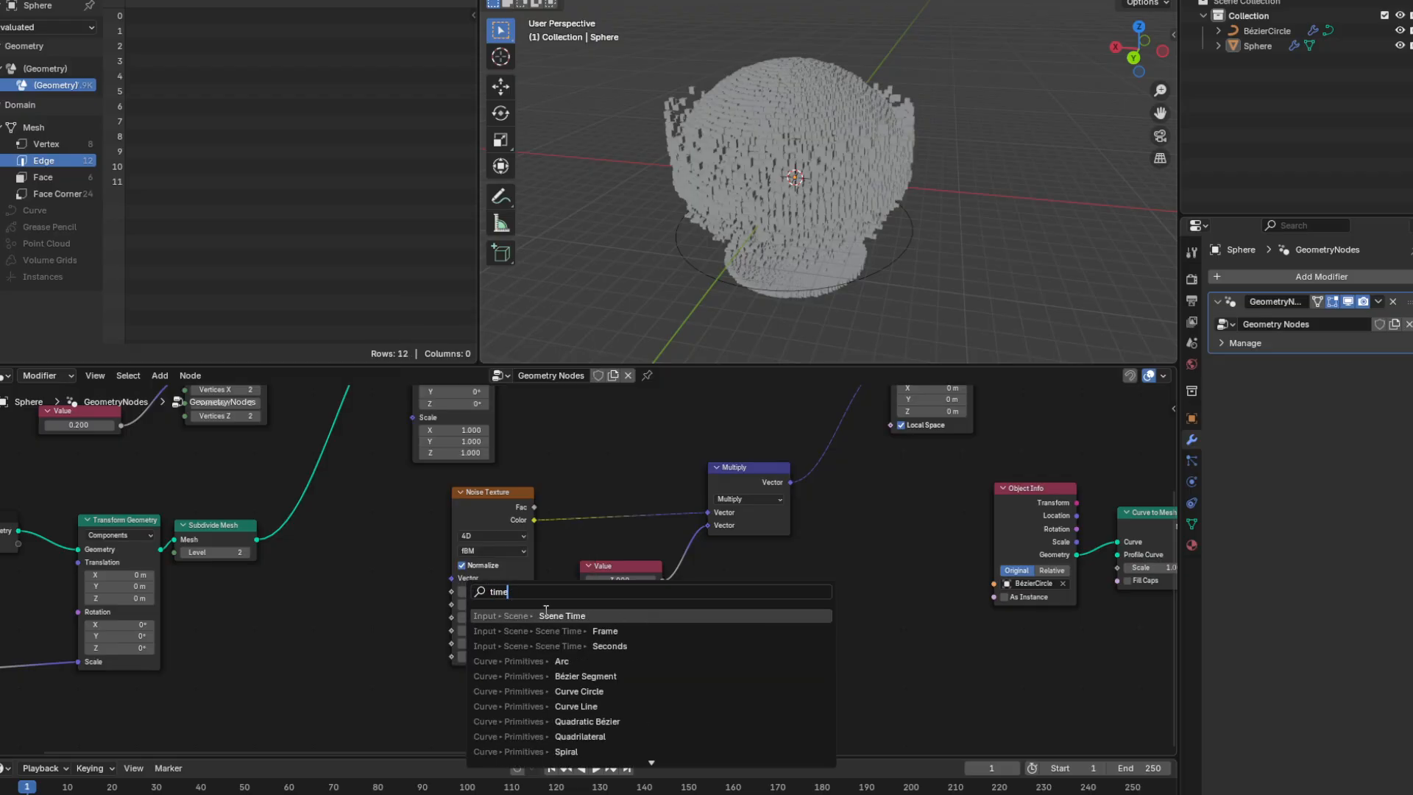
{"action": "left_click", "coordinate": [561, 614]}
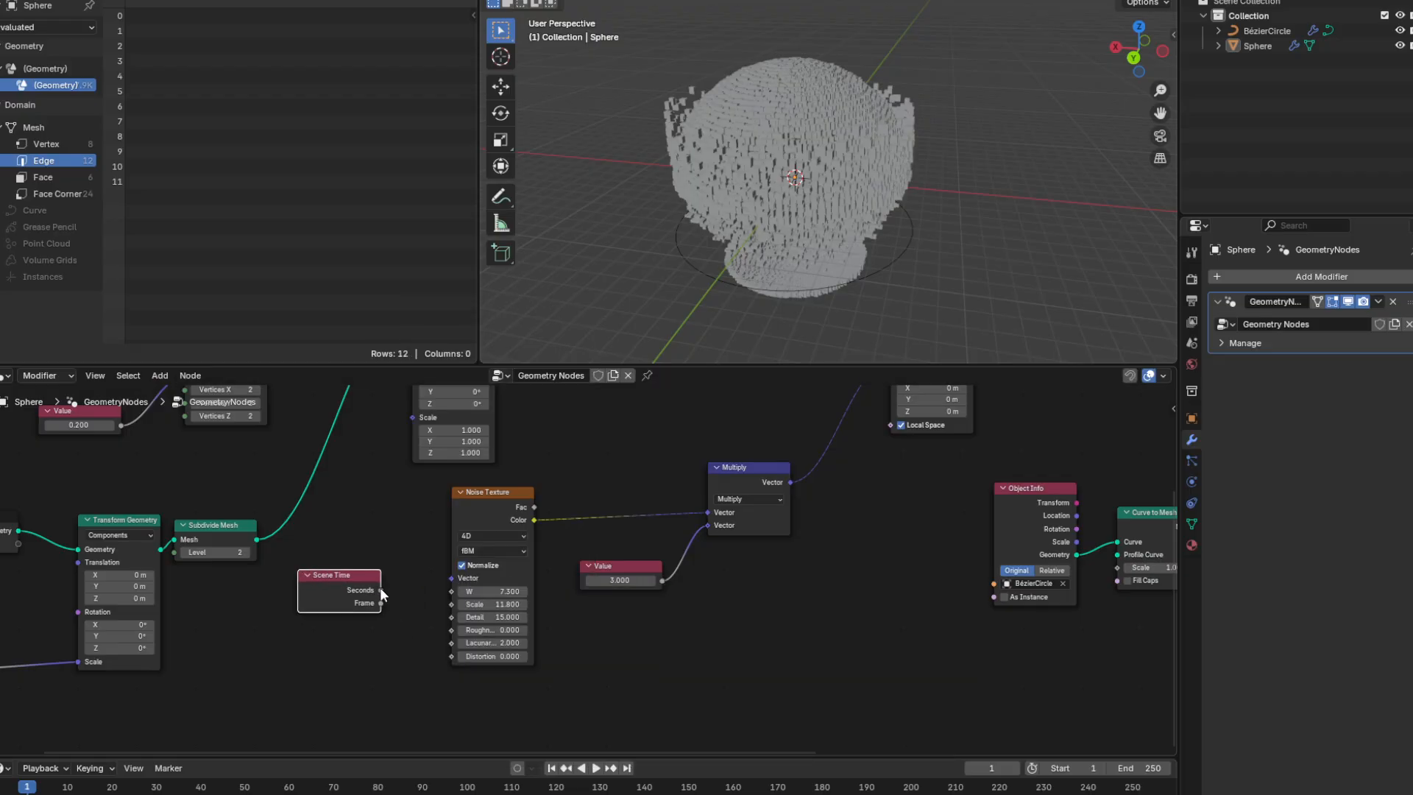
{"action": "left_click_drag", "start_coordinate": [440, 595], "coordinate": [443, 592]}
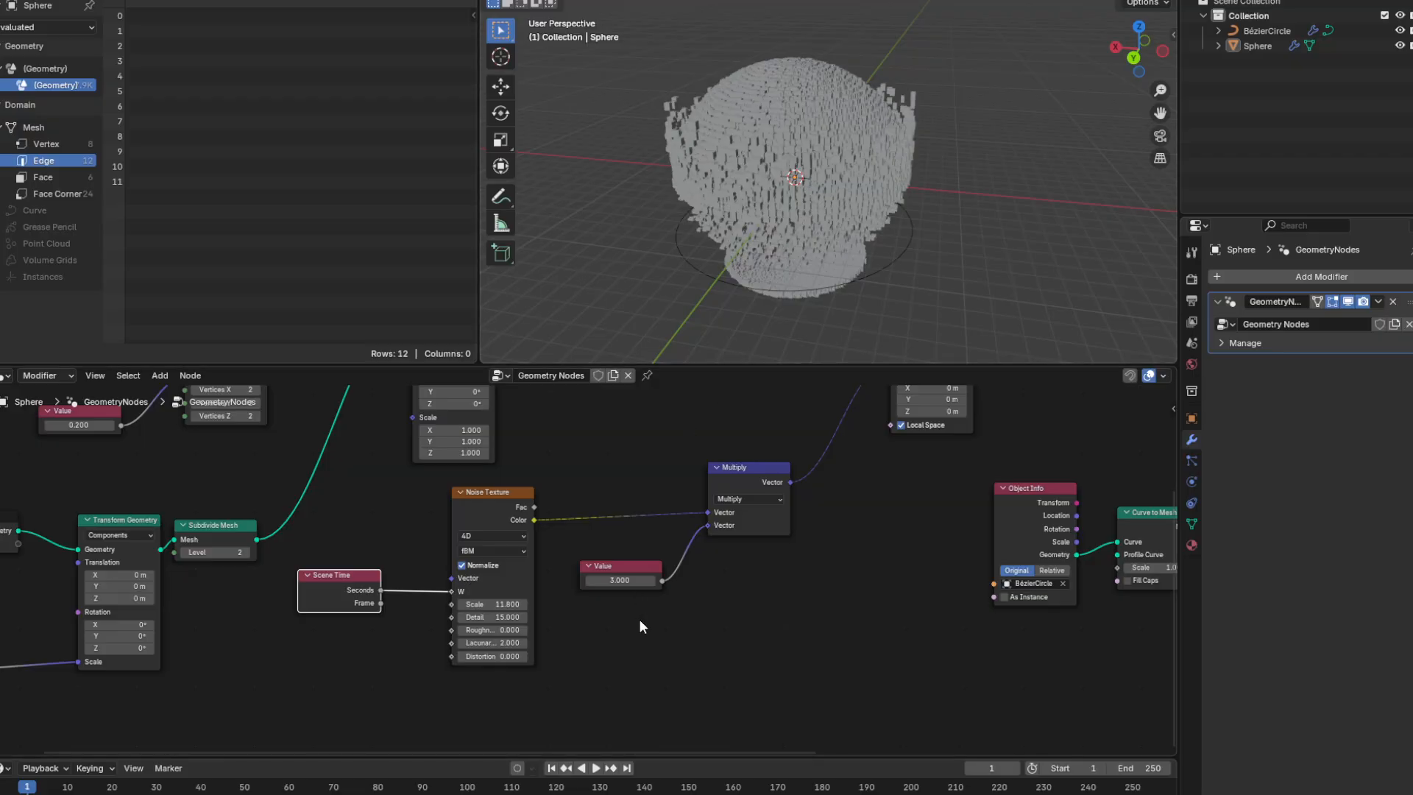
Play the animation, examine the moving cubes up close, and stop playback.
{"action": "left_click", "coordinate": [597, 768]}
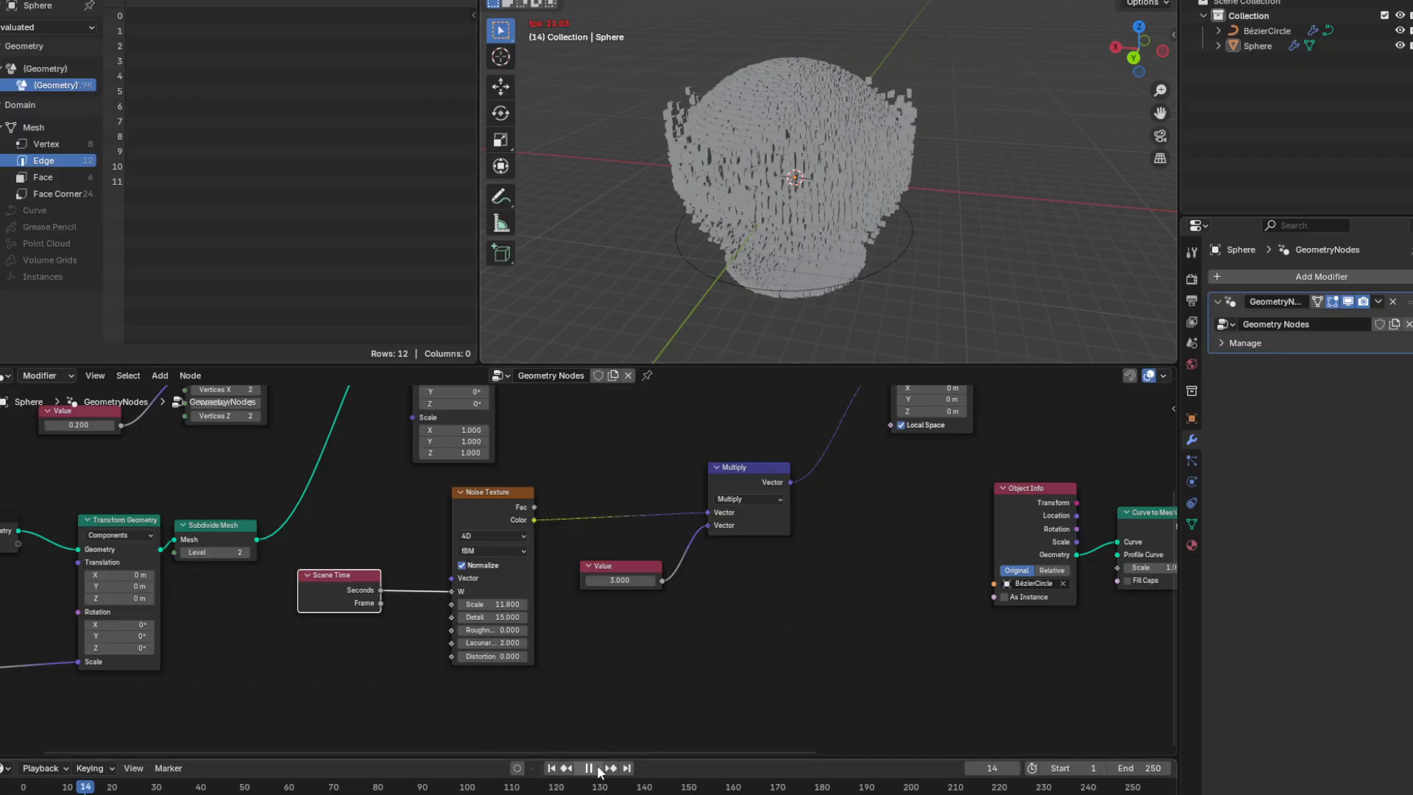
{"action": "scroll", "coordinate": [828, 148], "scroll_direction": "up", "scroll_amount": 5}
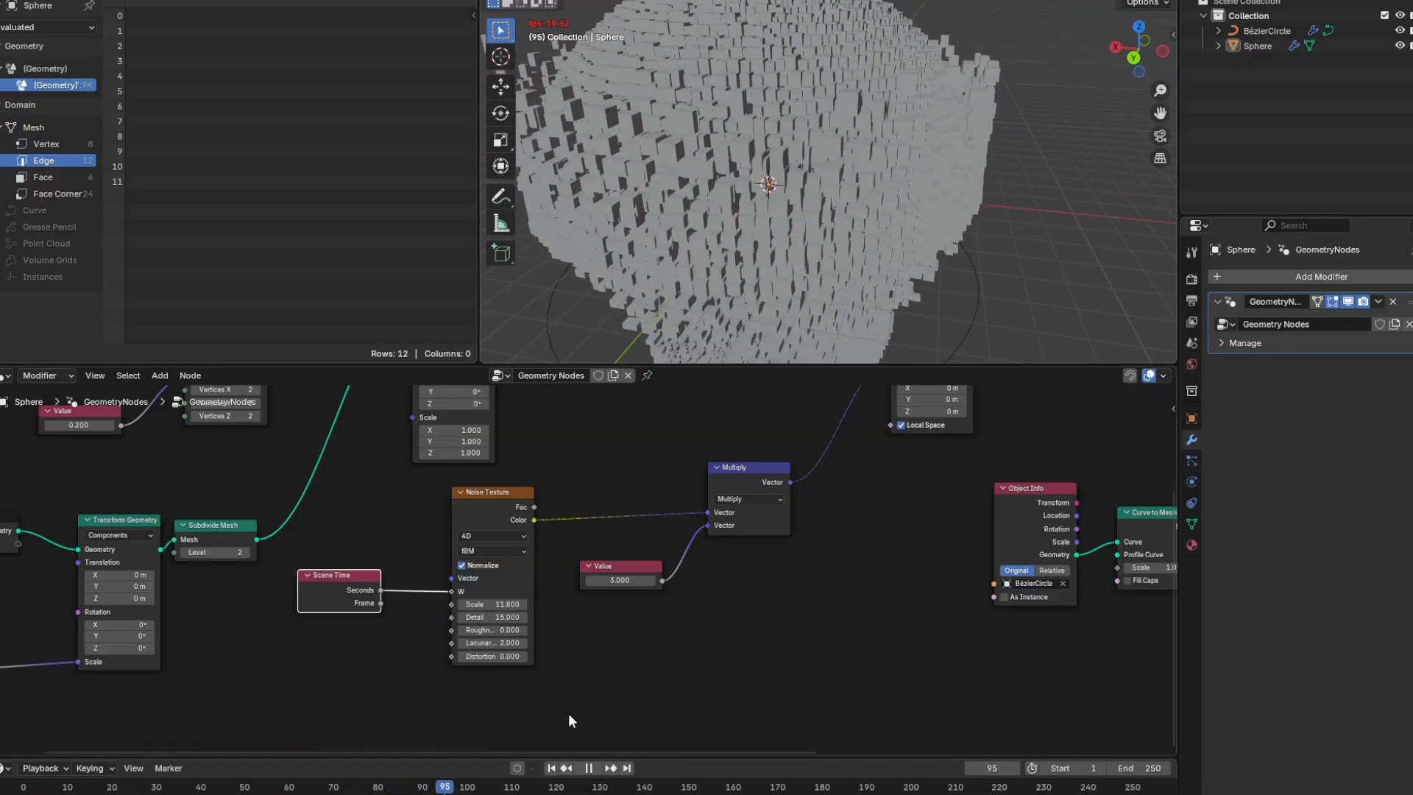
{"action": "left_click", "coordinate": [588, 768]}
{"action": "scroll", "coordinate": [685, 533], "scroll_direction": "down", "scroll_amount": 3}
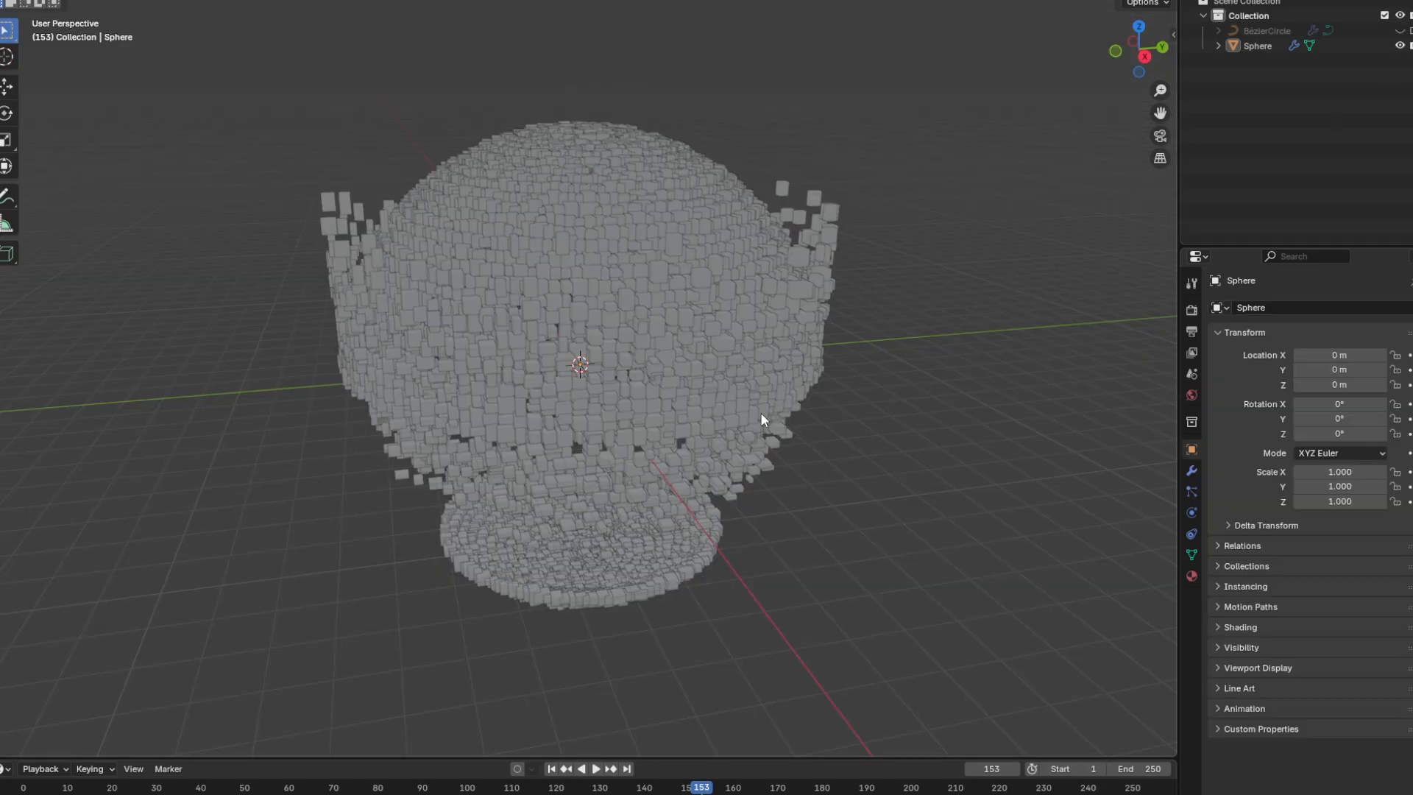
Set the world background color to black.
{"action": "middle_click_drag", "start_coordinate": [760, 415], "coordinate": [1065, 410]}
{"action": "left_click", "coordinate": [1191, 395]}
{"action": "left_click", "coordinate": [1300, 409]}
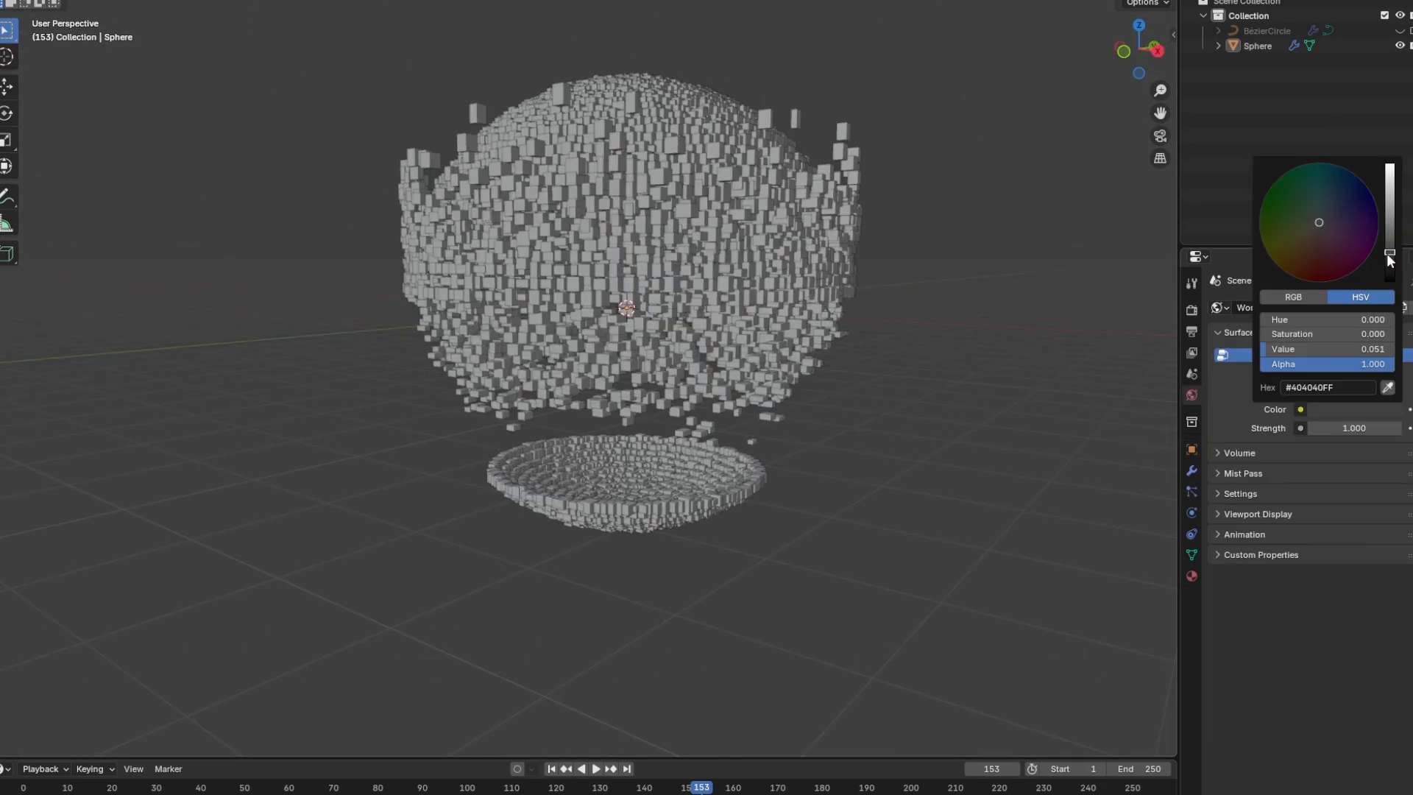
{"action": "left_click_drag", "start_coordinate": [1388, 255], "coordinate": [1388, 285]}
Add a Spot light, move it out beside the sphere, and rotate it to aim at the cubes.
{"action": "middle_click_drag", "start_coordinate": [805, 423], "coordinate": [806, 480], "text": "shift"}
{"action": "key", "text": "shift+a"}
{"action": "type", "text": "light"}
{"action": "left_click", "coordinate": [1003, 549]}
{"action": "key", "text": "g"}
{"action": "left_click", "coordinate": [1031, 344]}
{"action": "key", "text": "r"}
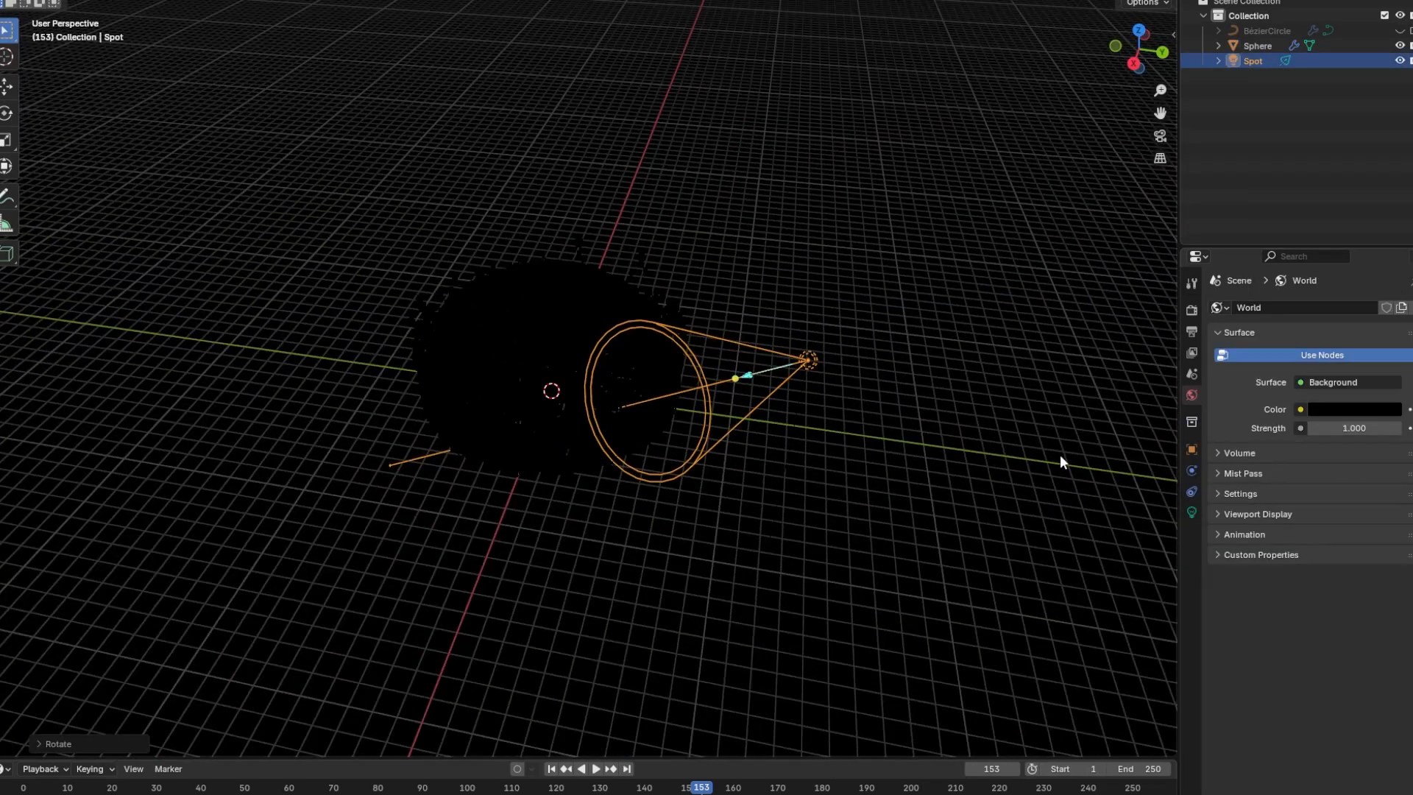
Raise the spot light's exposure to 10 and move it higher and farther from the sphere.
{"action": "left_click", "coordinate": [1191, 513]}
{"action": "left_click_drag", "start_coordinate": [1341, 454], "coordinate": [1401, 454]}
{"action": "key", "text": "g"}
{"action": "left_click", "coordinate": [858, 321]}
{"action": "middle_click_drag", "start_coordinate": [858, 321], "coordinate": [682, 93]}
{"action": "key", "text": "g"}
{"action": "left_click", "coordinate": [765, 82]}
{"action": "middle_click_drag", "start_coordinate": [765, 83], "coordinate": [968, 305]}
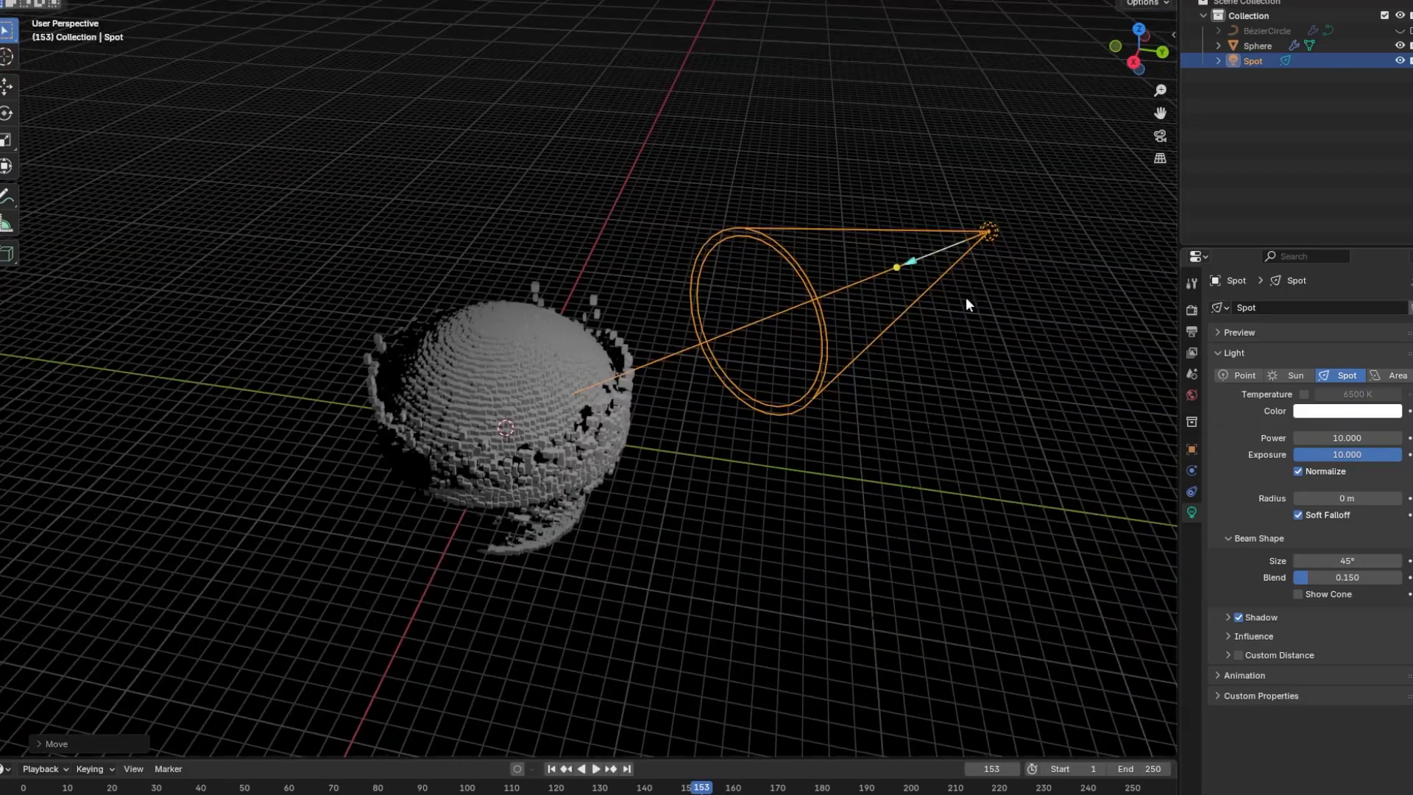
Change the spot light's color to a pinkish red.
{"action": "left_click", "coordinate": [1346, 411]}
{"action": "left_click_drag", "start_coordinate": [1350, 255], "coordinate": [1335, 295]}
{"action": "middle_click_drag", "start_coordinate": [884, 331], "coordinate": [1089, 356]}
{"action": "scroll", "coordinate": [1089, 356], "scroll_direction": "down", "scroll_amount": 2}
{"action": "key", "text": "shift+d"}
{"action": "left_click", "coordinate": [684, 317]}
{"action": "key", "text": "r"}
{"action": "key", "text": "z"}
{"action": "key", "text": "z"}
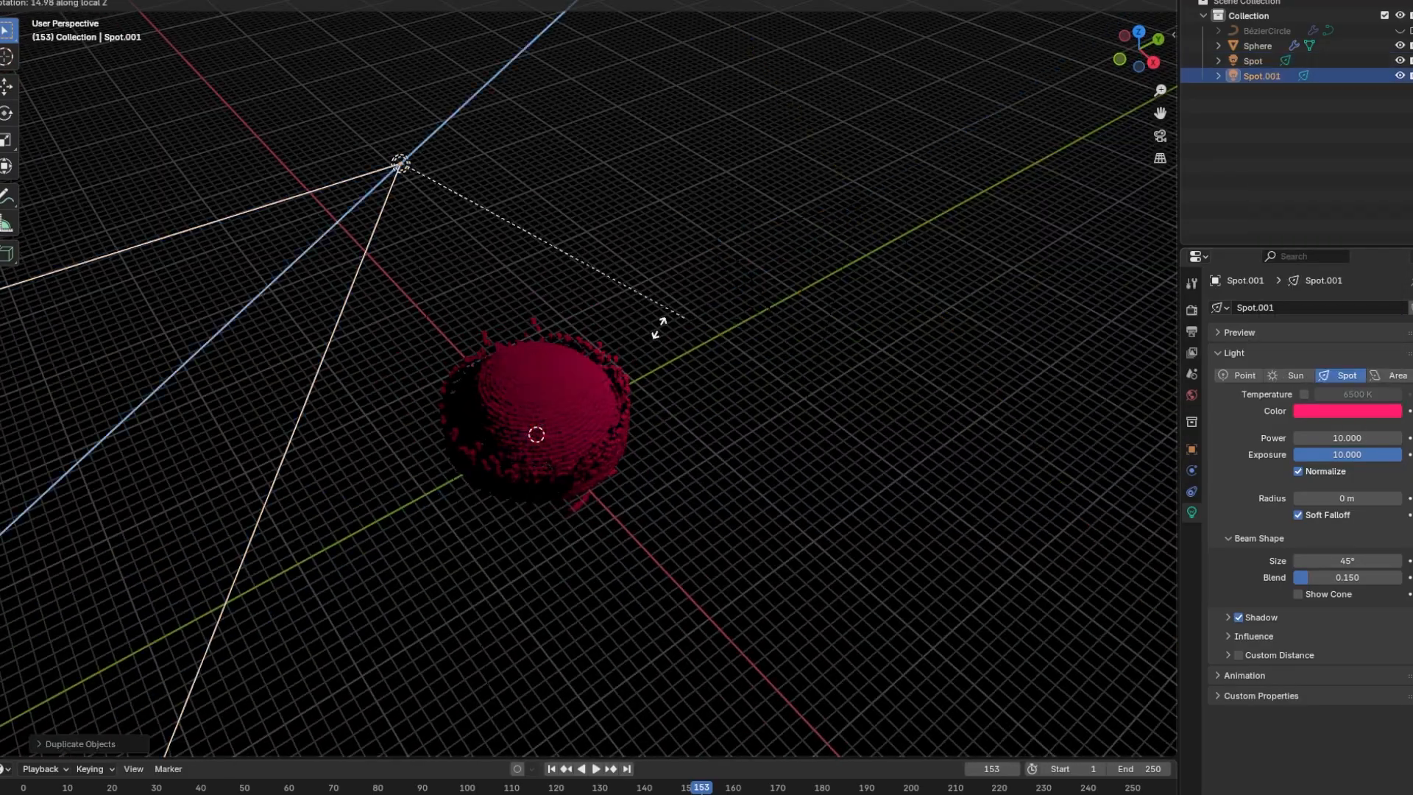
{"action": "left_click", "coordinate": [659, 328]}
{"action": "key", "text": "g"}
{"action": "left_click", "coordinate": [438, 289]}
{"action": "middle_click_drag", "start_coordinate": [655, 442], "coordinate": [599, 416]}
{"action": "scroll", "coordinate": [599, 415], "scroll_direction": "down", "scroll_amount": 4}
{"action": "key", "text": "ctrl+z"}
{"action": "key", "text": "ctrl+z"}
{"action": "key", "text": "ctrl+z"}
{"action": "scroll", "coordinate": [599, 415], "scroll_direction": "up", "scroll_amount": 3}
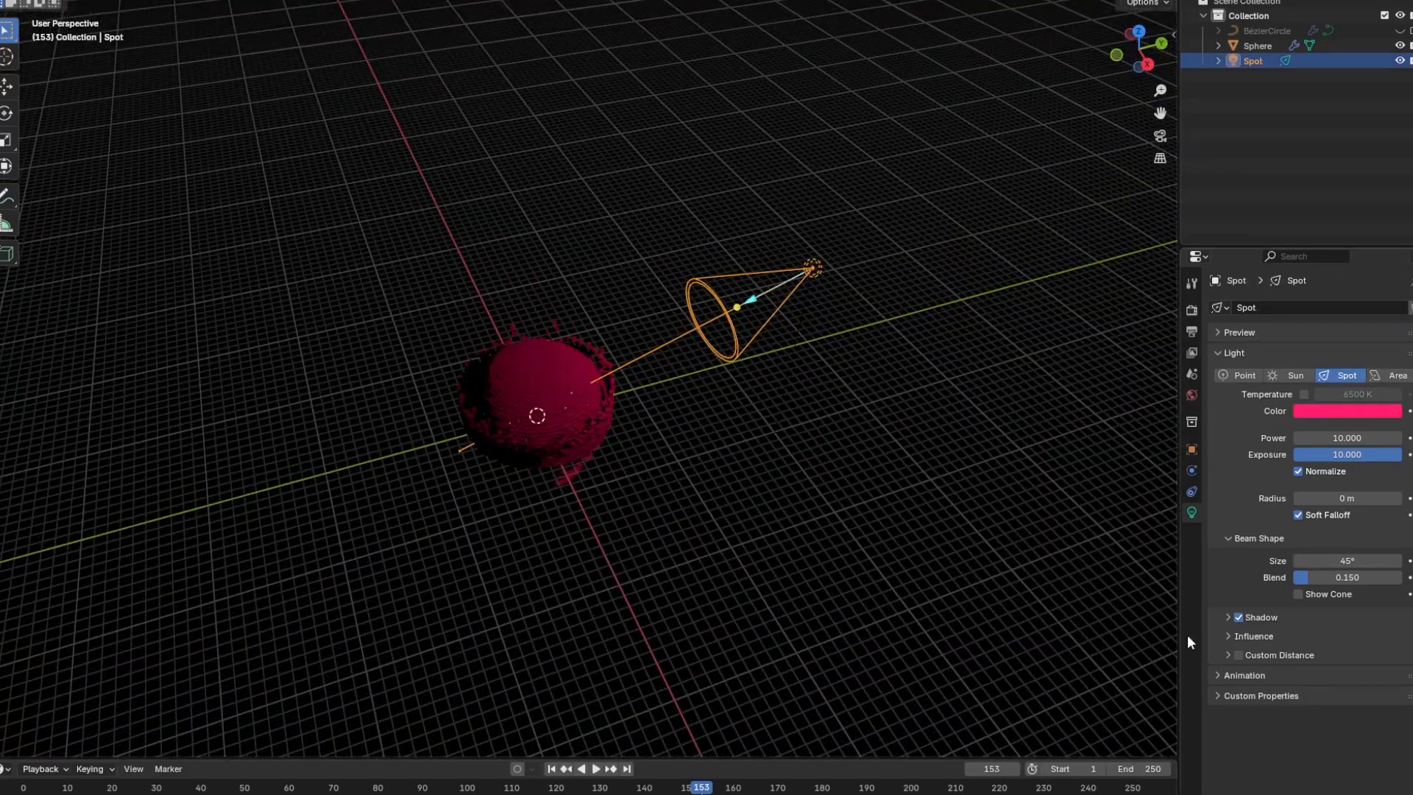
{"action": "left_click", "coordinate": [682, 323]}
{"action": "key", "text": "g"}
{"action": "key", "text": "Escape"}
{"action": "key", "text": "ctrl+z"}
Duplicate the spot light to the opposite side of the sphere, rotated to aim at it, and color the copy blue.
{"action": "key", "text": "shift+d"}
{"action": "left_click", "coordinate": [425, 508]}
{"action": "key", "text": "r"}
{"action": "key", "text": "z"}
{"action": "left_click", "coordinate": [441, 254]}
{"action": "middle_click_drag", "start_coordinate": [442, 254], "coordinate": [475, 257]}
{"action": "key", "text": "g"}
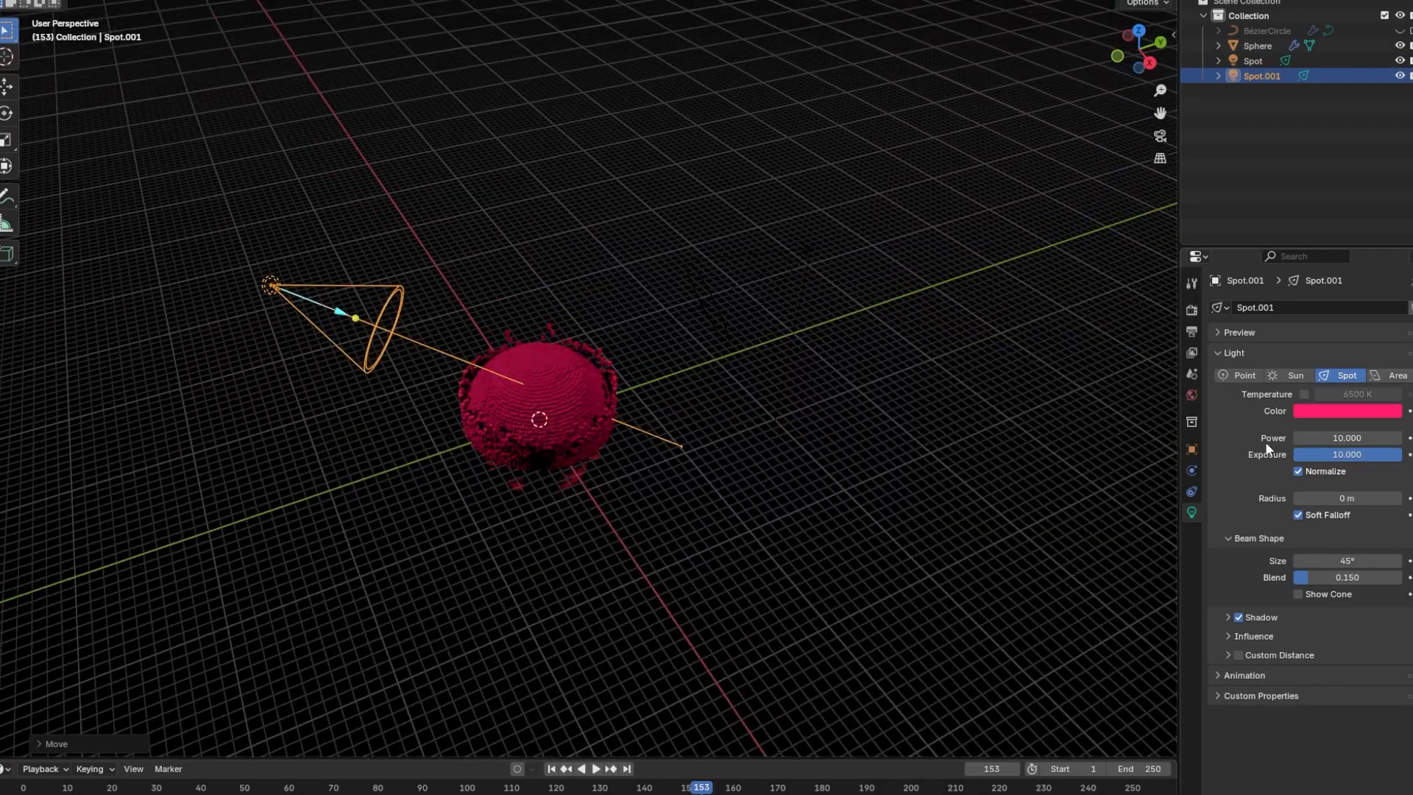
{"action": "left_click", "coordinate": [1347, 411]}
{"action": "left_click", "coordinate": [1370, 214]}
Add a Point light with an exposure of 7.26 and lower it vertically into the bottom bowl of cubes.
{"action": "key", "text": "shift+a"}
{"action": "type", "text": "li"}
{"action": "left_click", "coordinate": [688, 711]}
{"action": "left_click_drag", "start_coordinate": [1335, 456], "coordinate": [1374, 457]}
{"action": "key", "text": "g"}
{"action": "key", "text": "z"}
Change the Point light's color to orange-red.
{"action": "left_click", "coordinate": [1347, 411]}
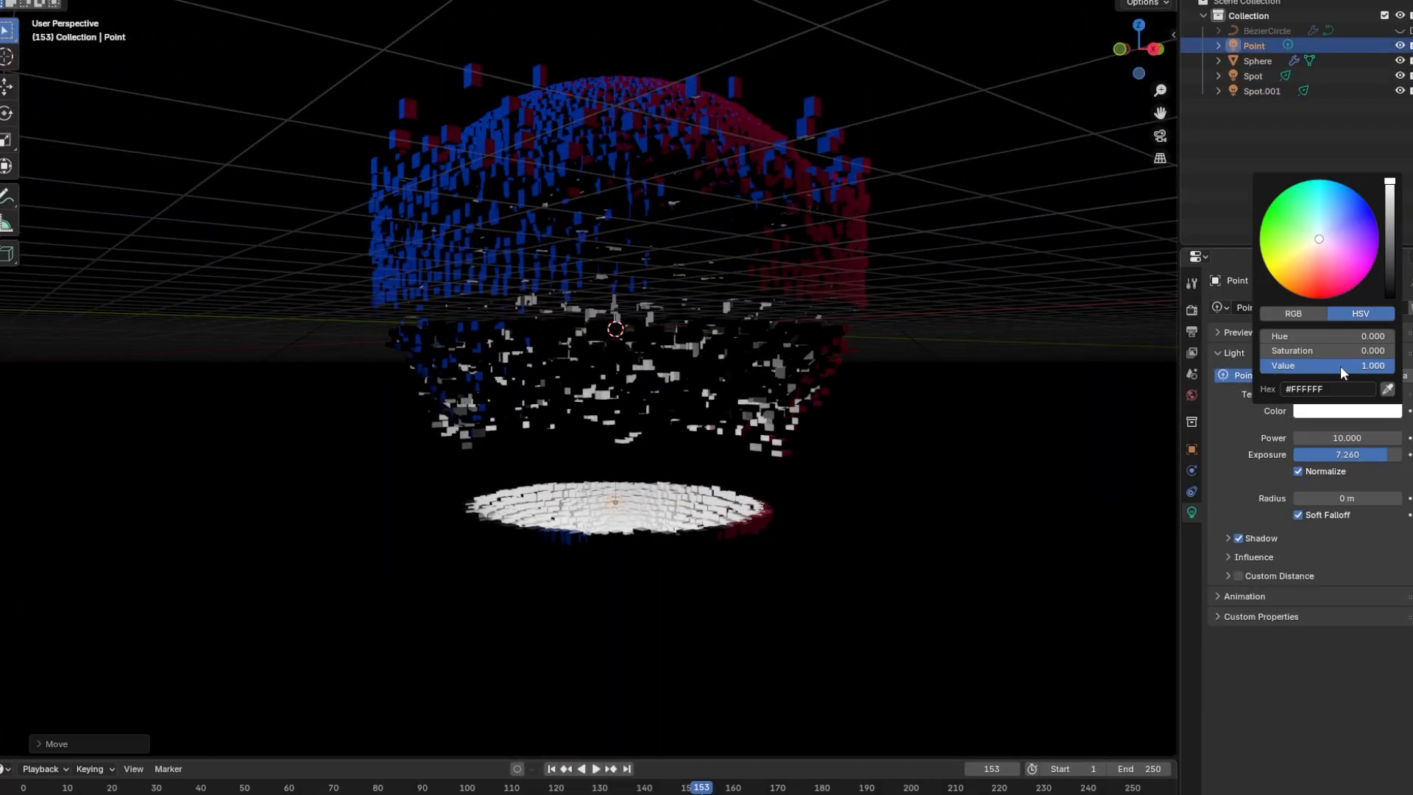
{"action": "left_click", "coordinate": [1317, 294]}
{"action": "middle_click_drag", "start_coordinate": [600, 563], "coordinate": [663, 589]}
Set the pinkish red spot light's beam size to 76.8°, blend to 0.492, and radius to 11.7 m.
{"action": "left_click", "coordinate": [922, 75]}
{"action": "left_click_drag", "start_coordinate": [1347, 561], "coordinate": [1383, 560]}
{"action": "left_click", "coordinate": [846, 501]}
{"action": "left_click_drag", "start_coordinate": [1336, 577], "coordinate": [1373, 578]}
{"action": "left_click_drag", "start_coordinate": [1347, 498], "coordinate": [1398, 498]}
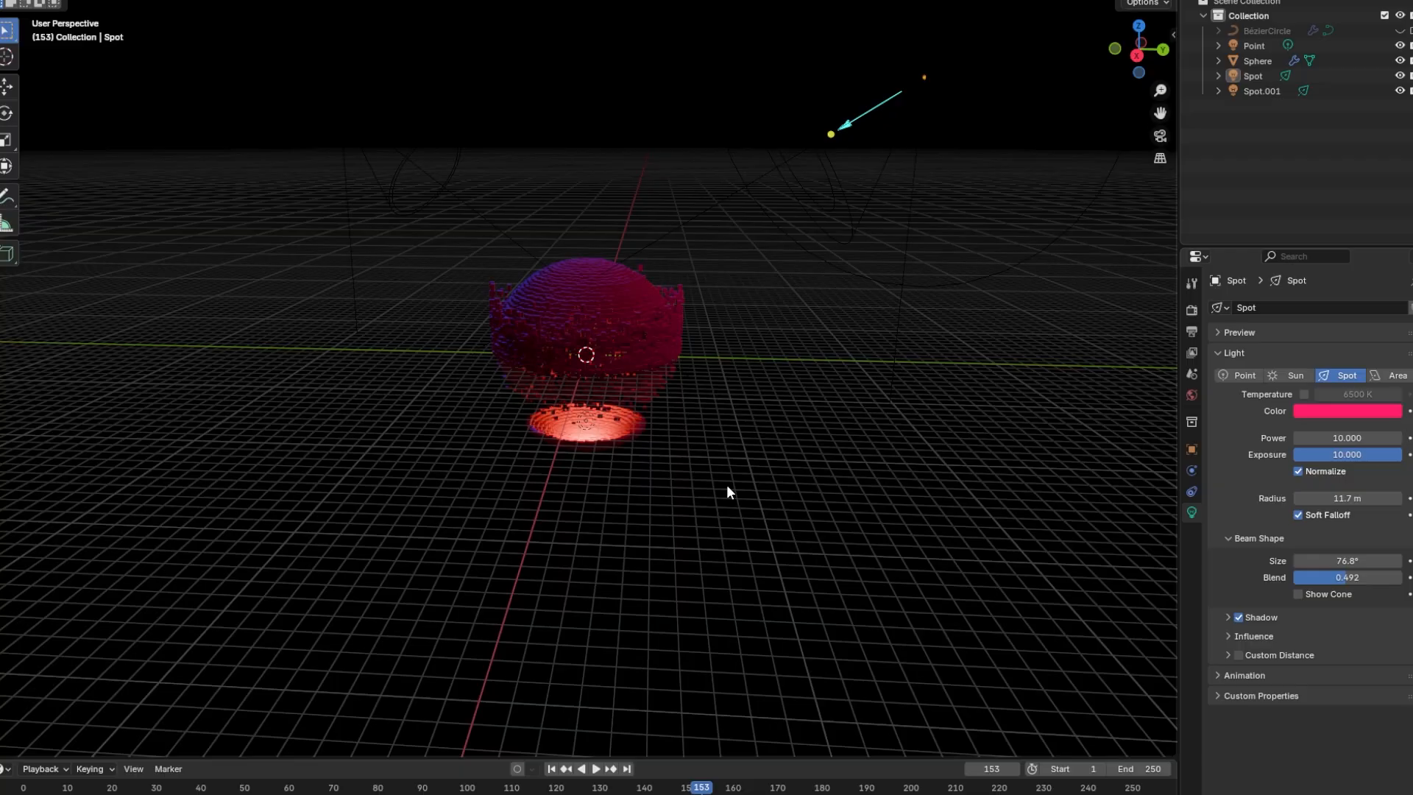
Add a camera, look through it, and move it back until the lower bowl of cubes is in frame.
{"action": "key", "text": "shift+a"}
{"action": "middle_click_drag", "start_coordinate": [726, 485], "coordinate": [795, 388]}
{"action": "type", "text": "cam"}
{"action": "key", "text": "Return"}
{"action": "key", "text": "g"}
{"action": "key", "text": "KP_0"}
{"action": "key", "text": "g"}
{"action": "left_click", "coordinate": [686, 343]}
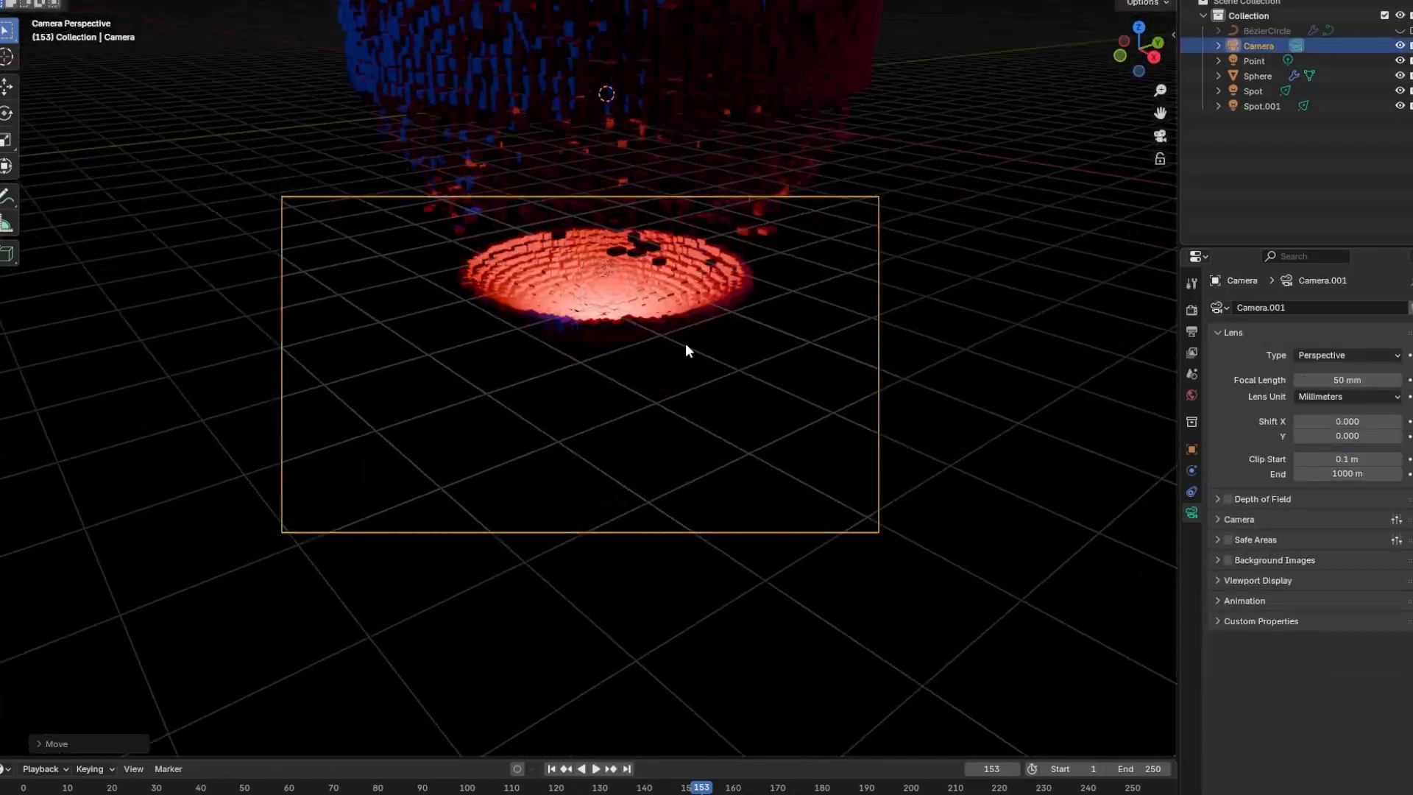
Tilt the camera about its local X axis and shift it along Z to bring the whole sphere into frame.
{"action": "key", "text": "r"}
{"action": "key", "text": "x"}
{"action": "key", "text": "x"}
{"action": "left_click", "coordinate": [725, 375]}
{"action": "key", "text": "g"}
{"action": "key", "text": "z"}
{"action": "left_click", "coordinate": [767, 434]}
Reframe the sphere with a 33 mm camera focal length and render the image.
{"action": "left_click_drag", "start_coordinate": [1347, 380], "coordinate": [1318, 380]}
{"action": "key", "text": "g"}
{"action": "left_click", "coordinate": [920, 388]}
{"action": "left_click", "coordinate": [920, 388]}
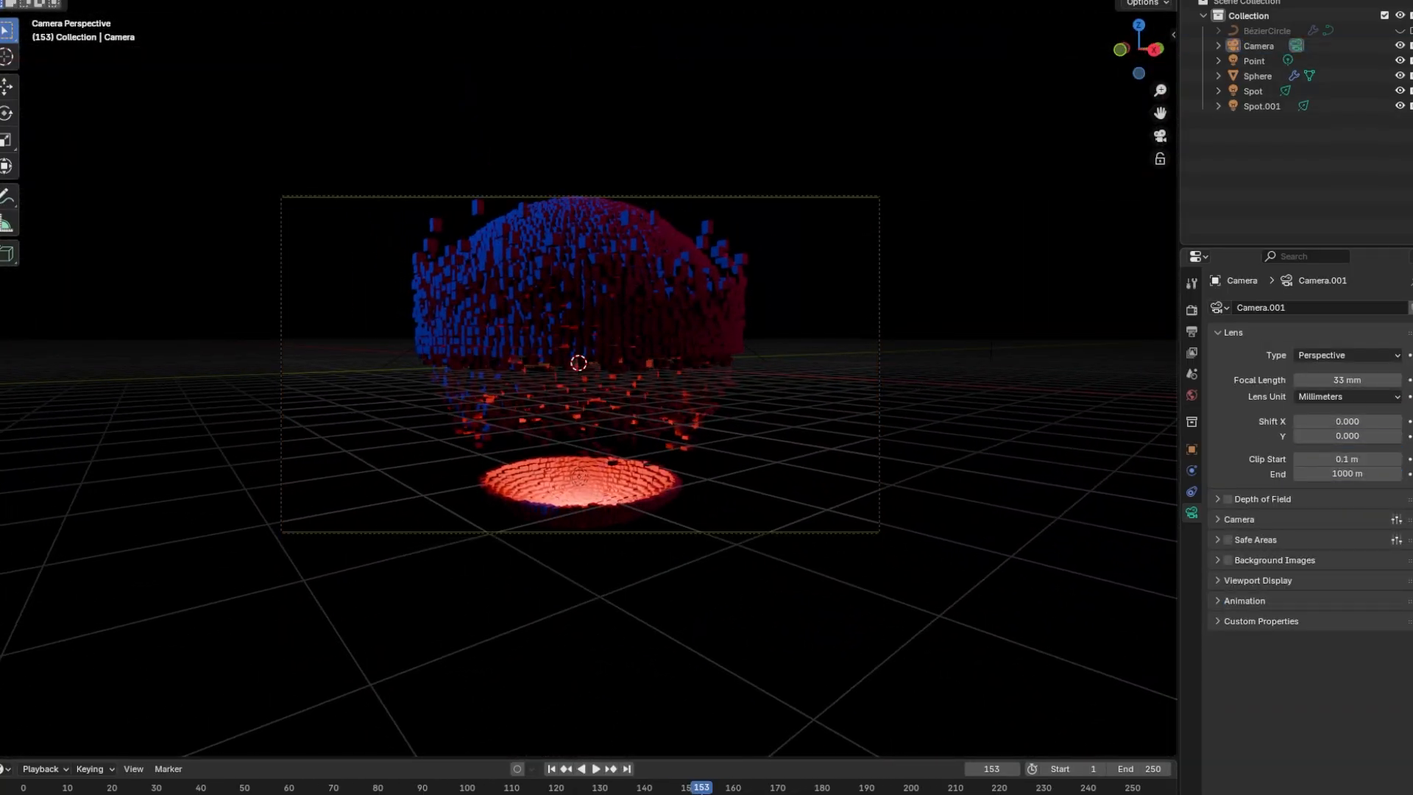
{"action": "key", "text": "F12"}
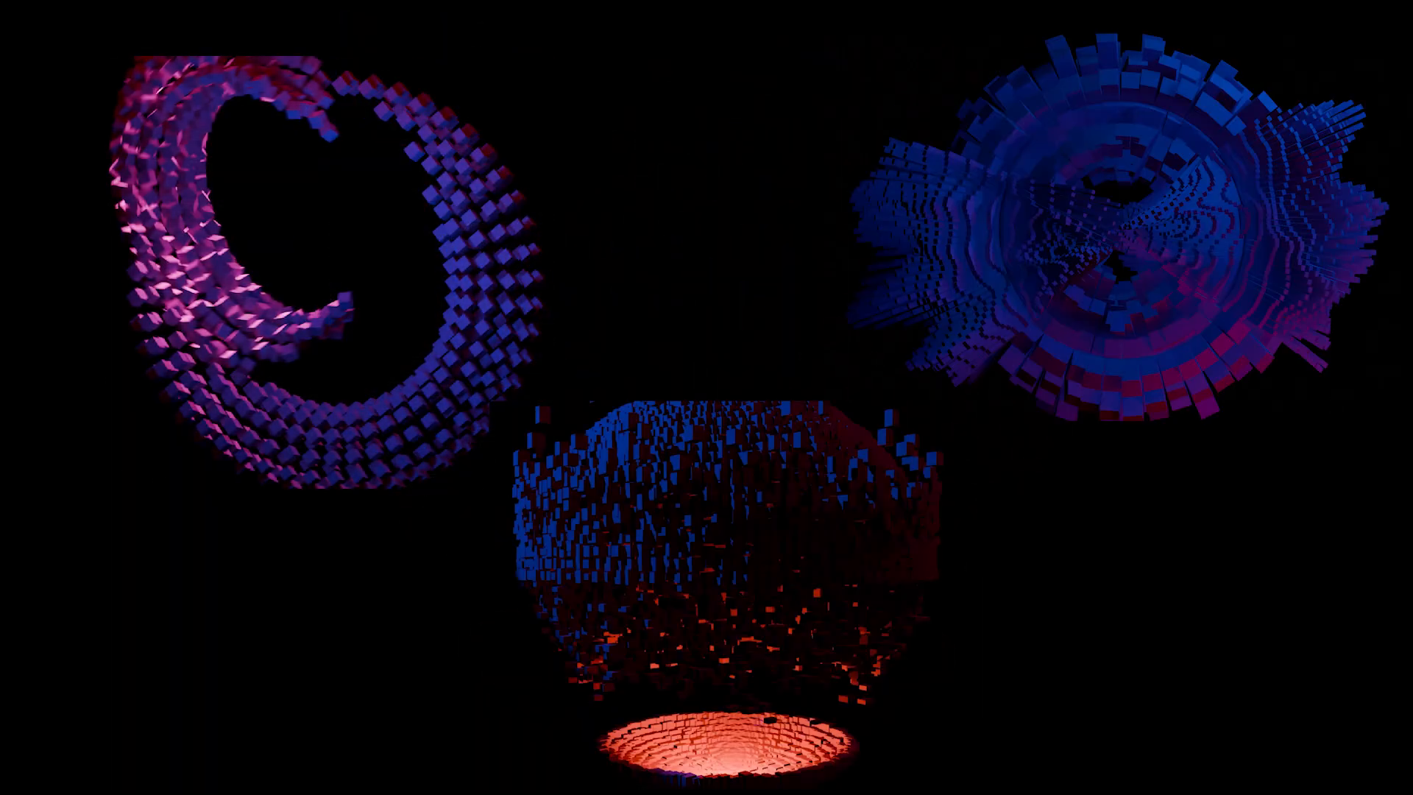